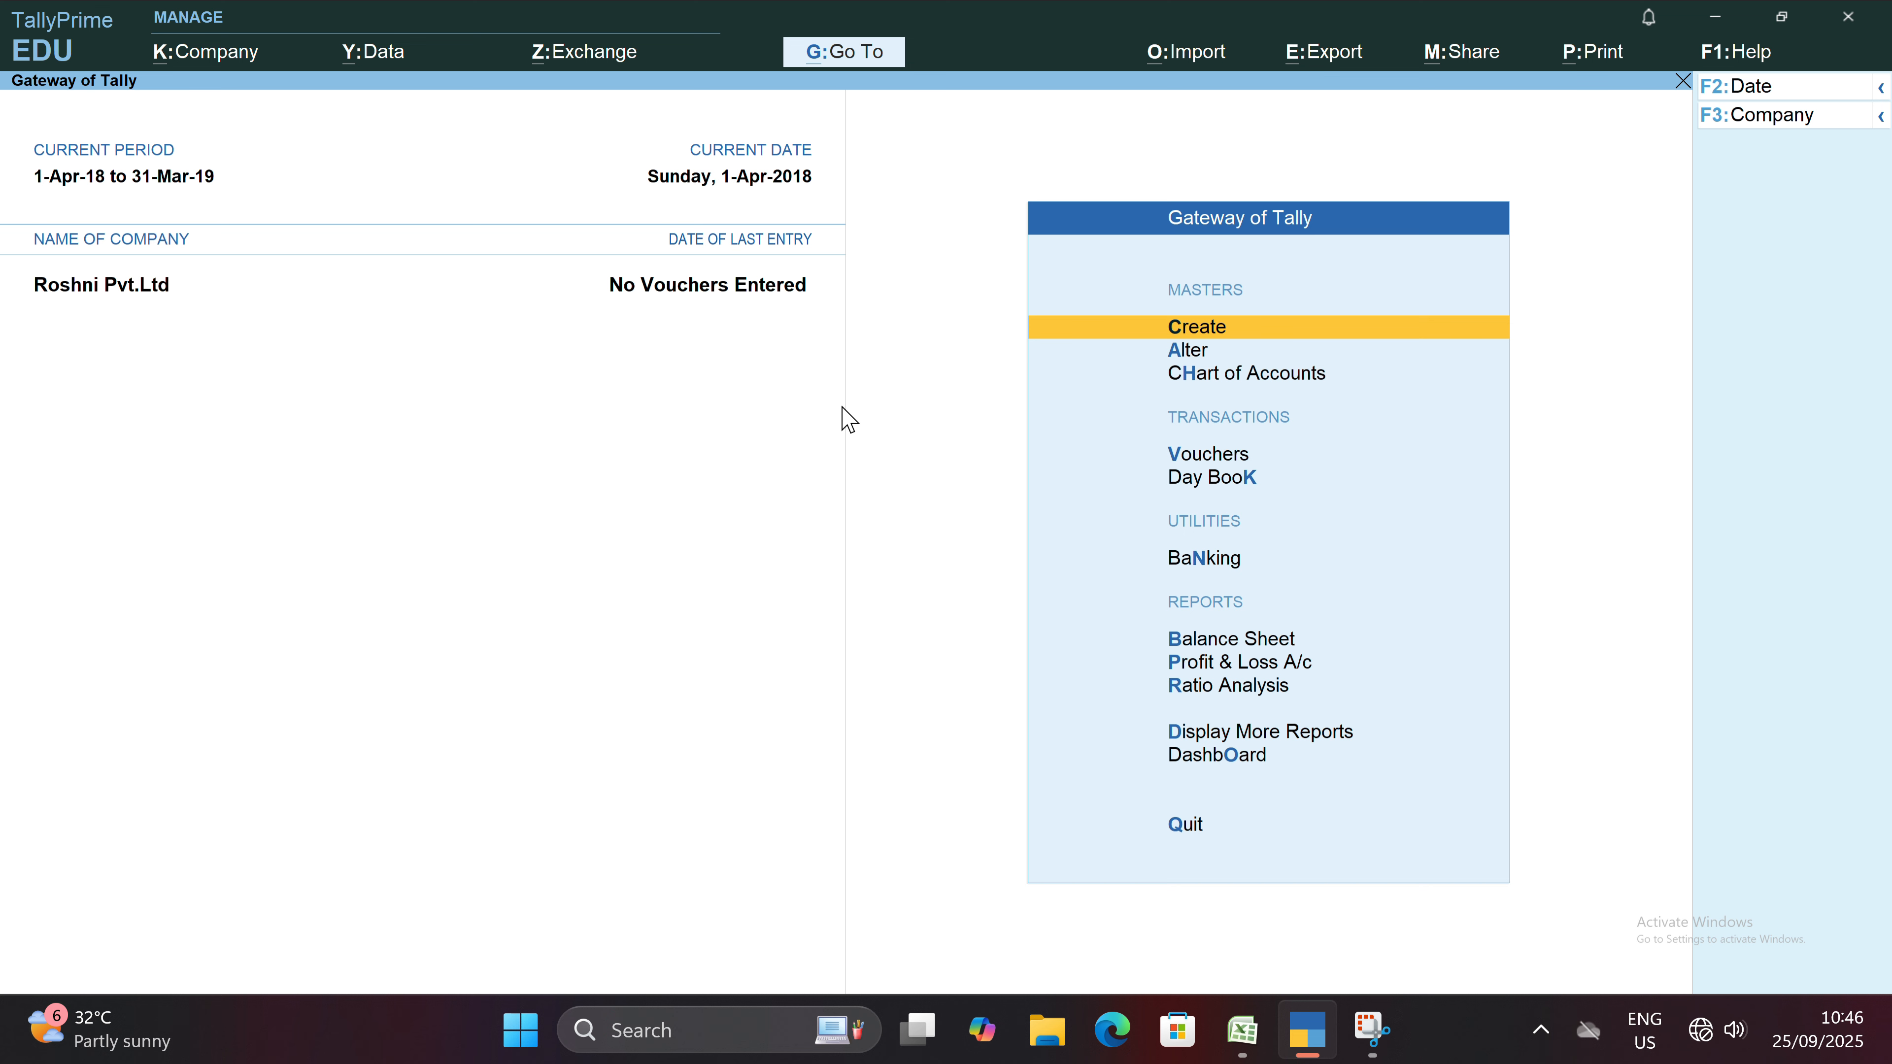
{"action": "key", "text": "Down"}
{"action": "key", "text": "Down"}
{"action": "key", "text": "Down"}
{"action": "key", "text": "Down"}
{"action": "key", "text": "Down"}
{"action": "key", "text": "Down"}
{"action": "key", "text": "Down"}
{"action": "key", "text": "Down"}
{"action": "key", "text": "Down"}
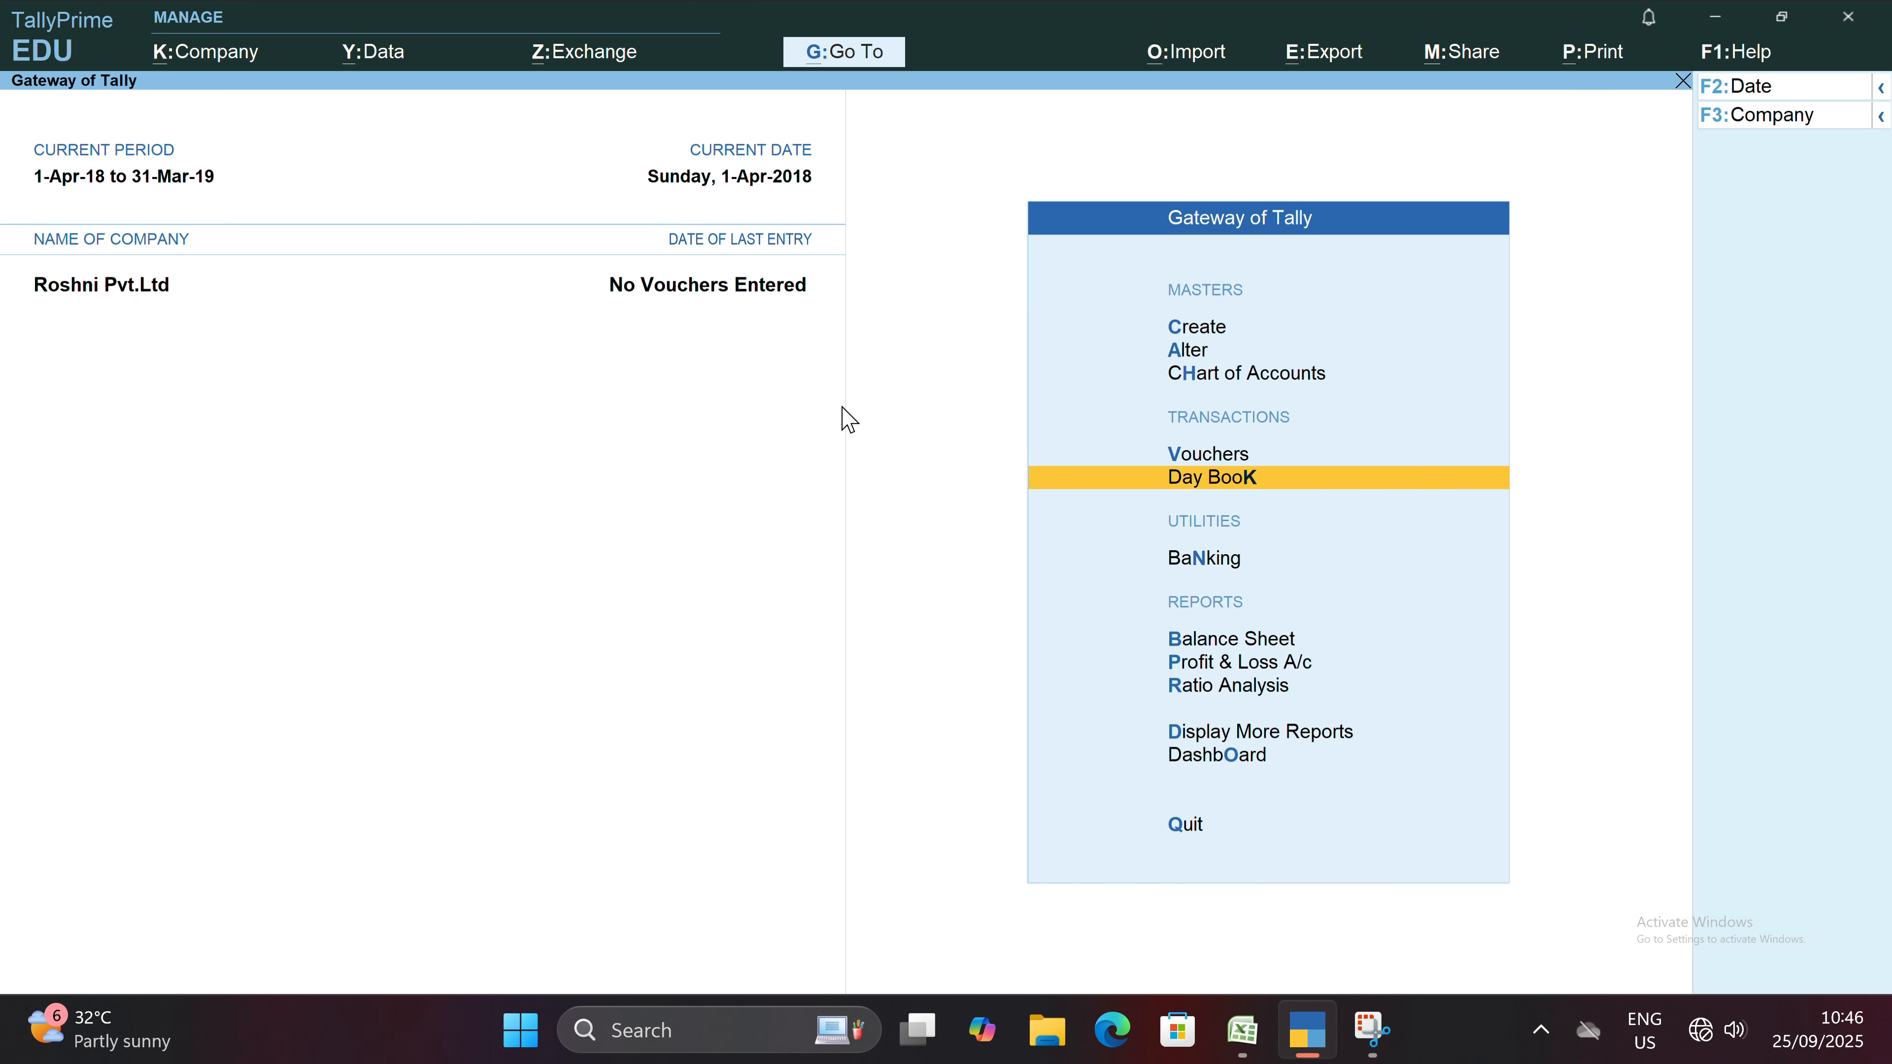
{"action": "key", "text": "Down"}
{"action": "key", "text": "Up"}
{"action": "key", "text": "Up"}
{"action": "key", "text": "Up"}
{"action": "key", "text": "Up"}
{"action": "key", "text": "Up"}
{"action": "key", "text": "Up"}
{"action": "key", "text": "Up"}
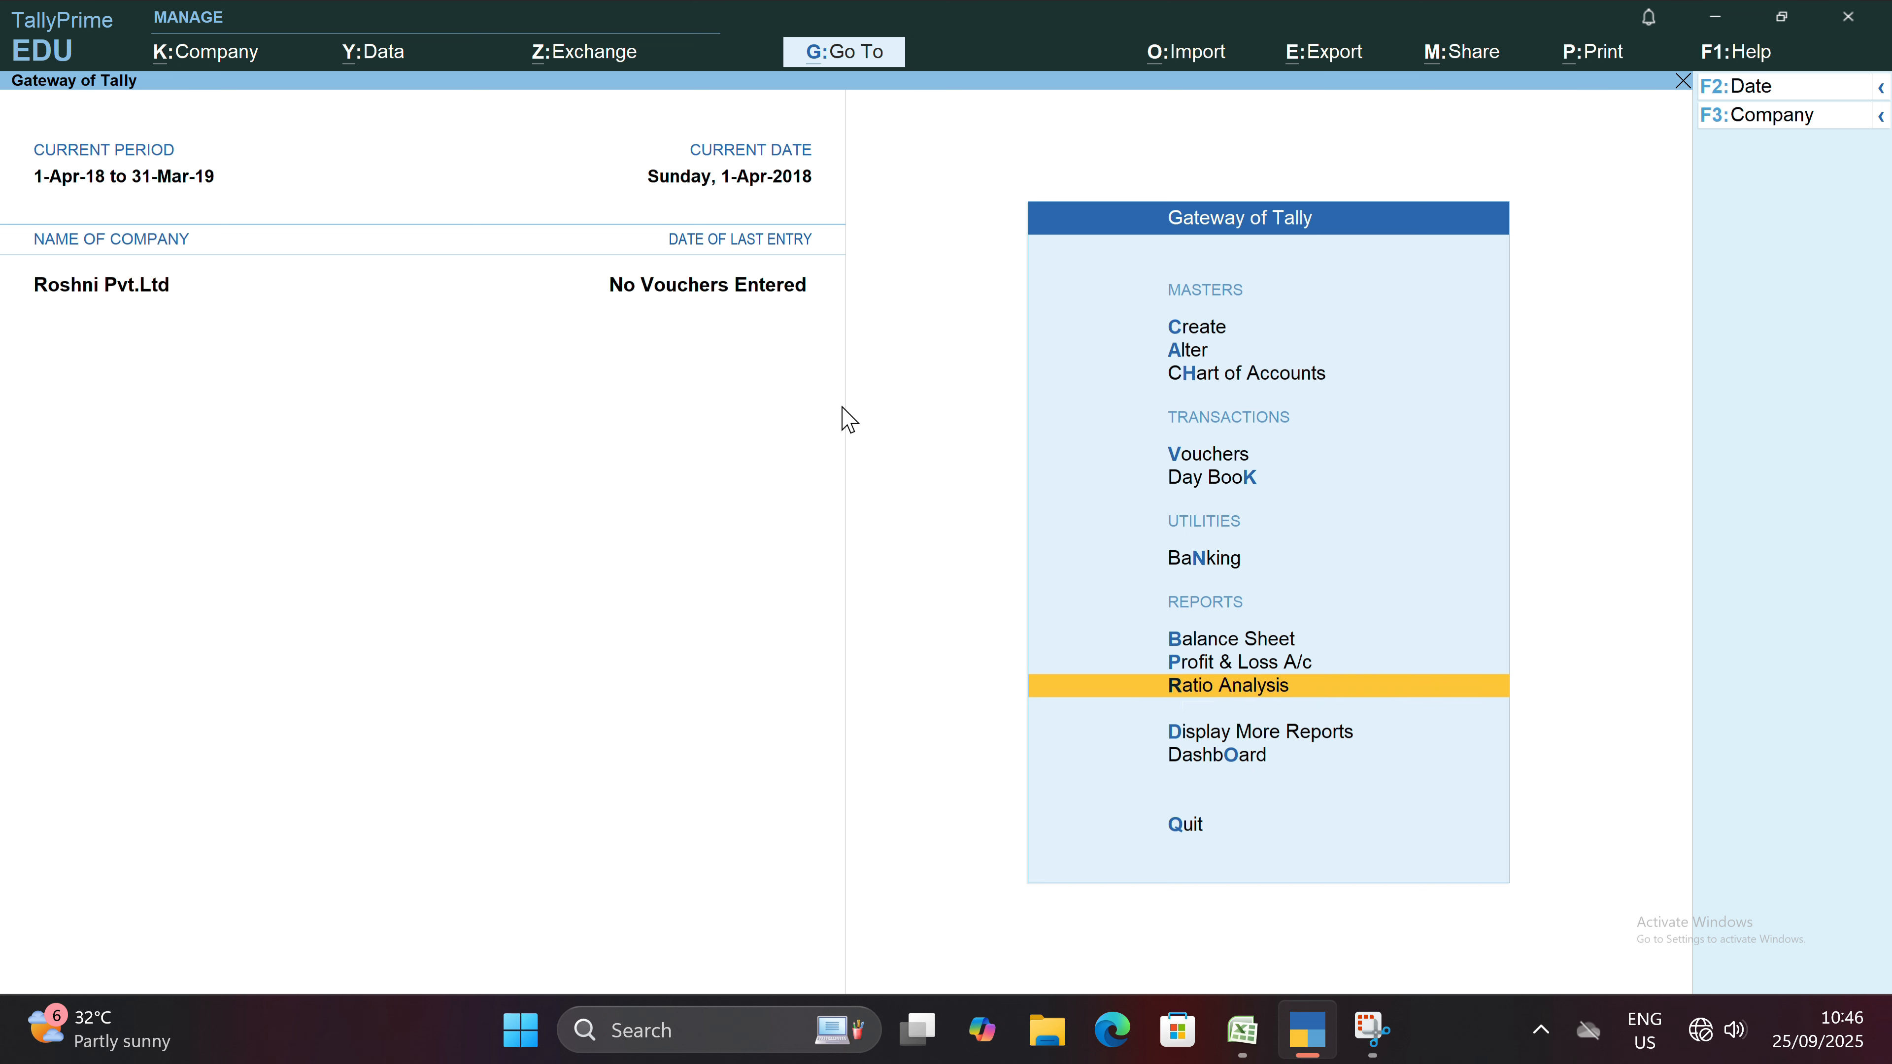
{"action": "key", "text": "Up"}
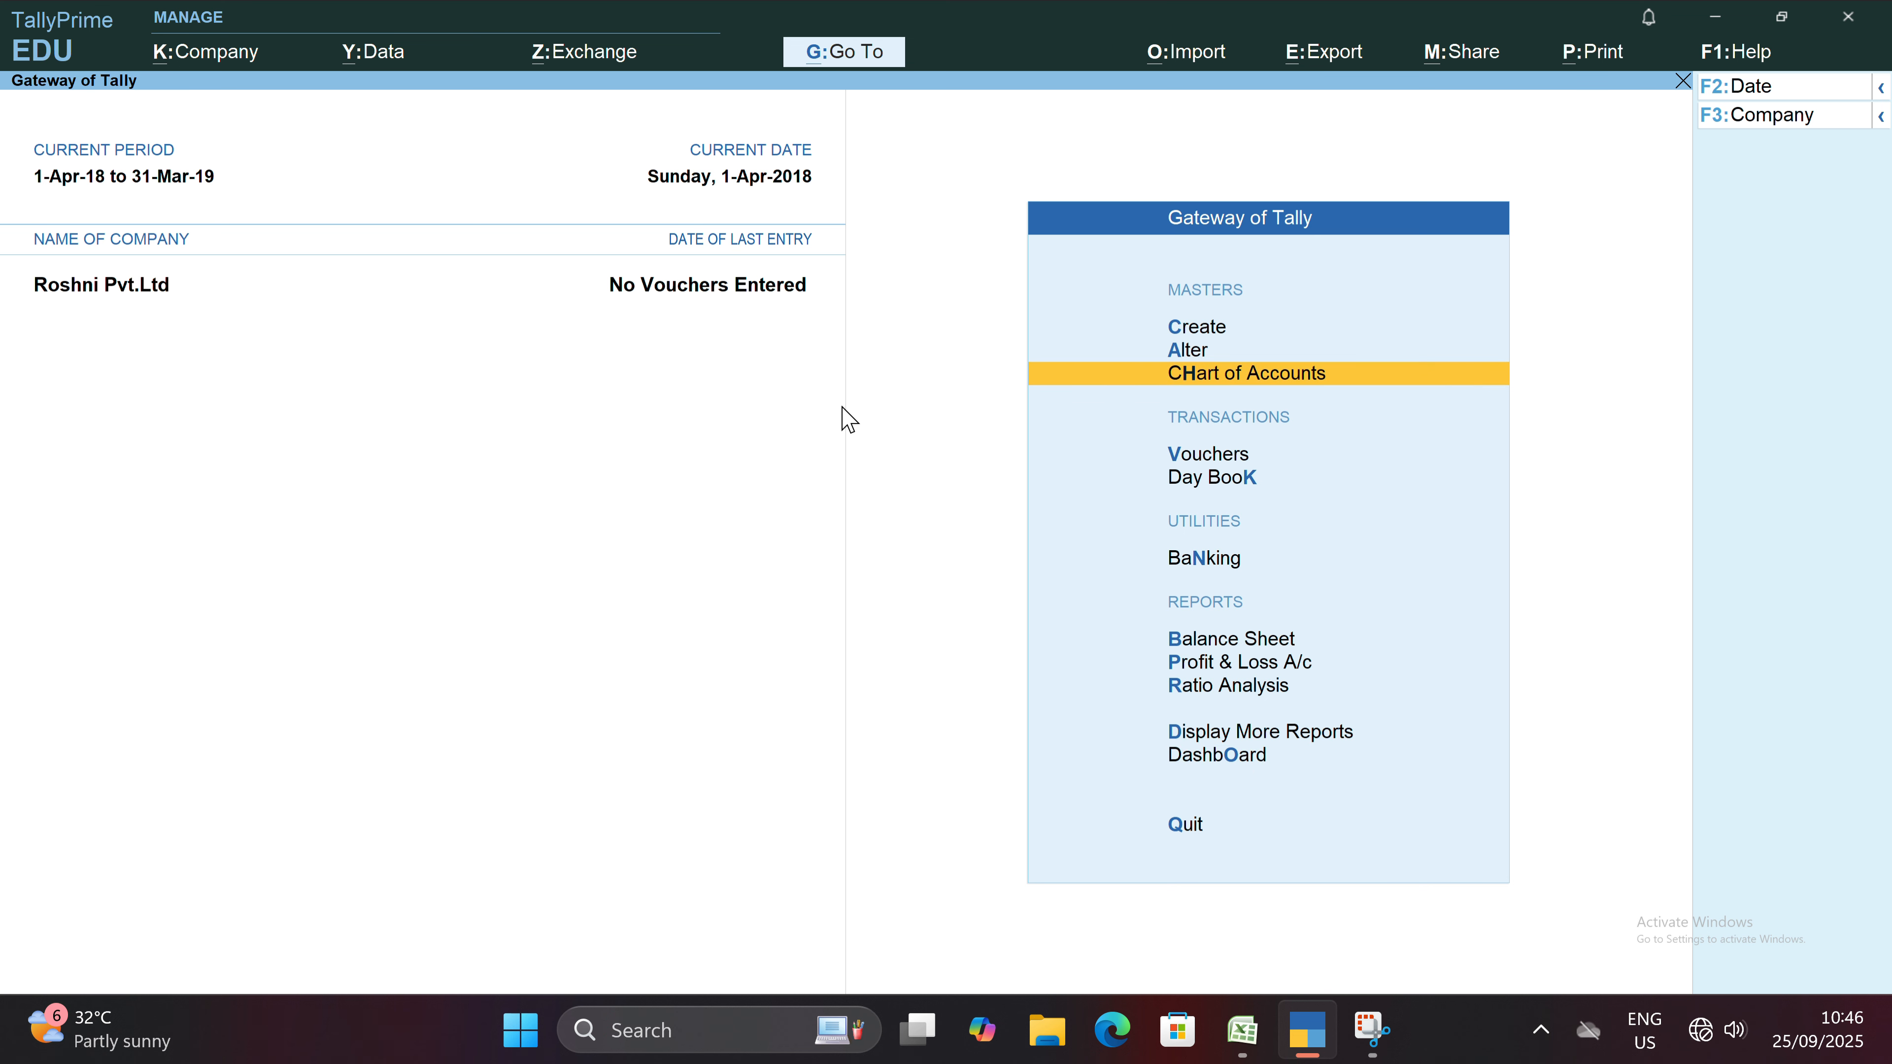
{"action": "key", "text": "Up"}
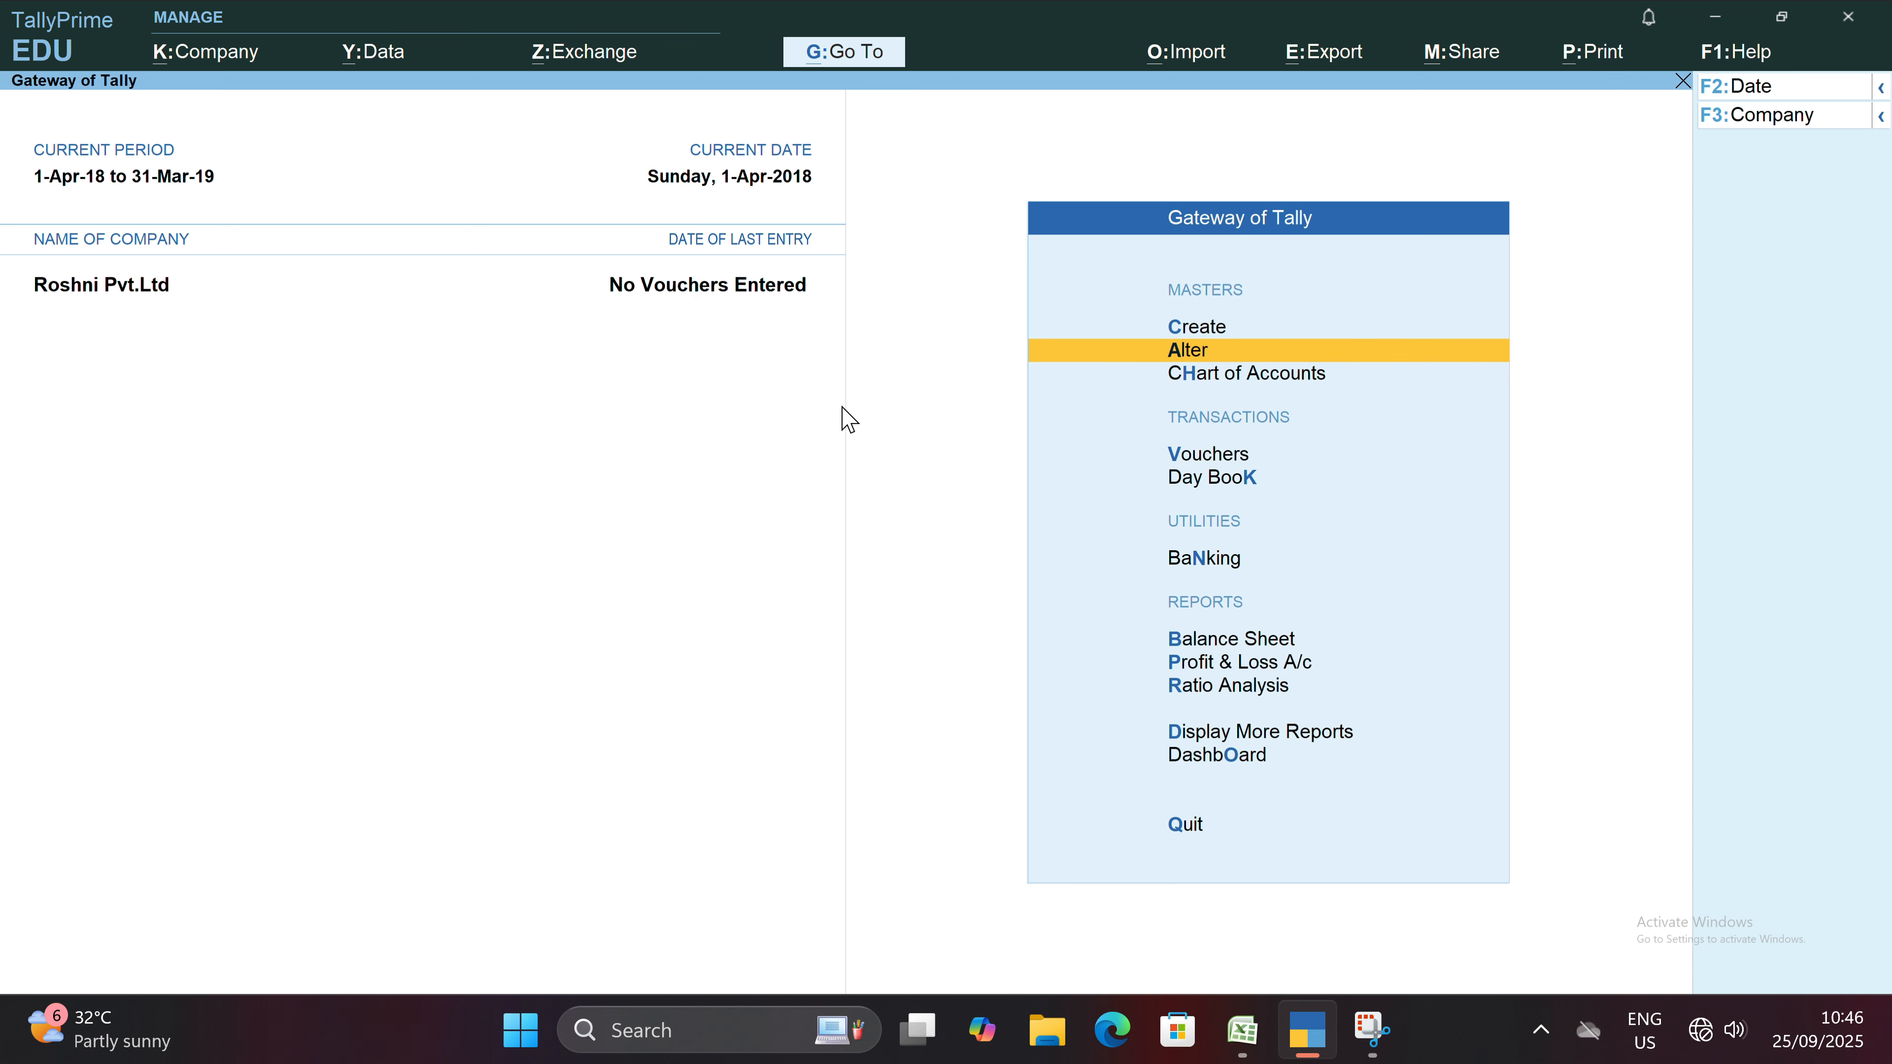
{"action": "key", "text": "Up"}
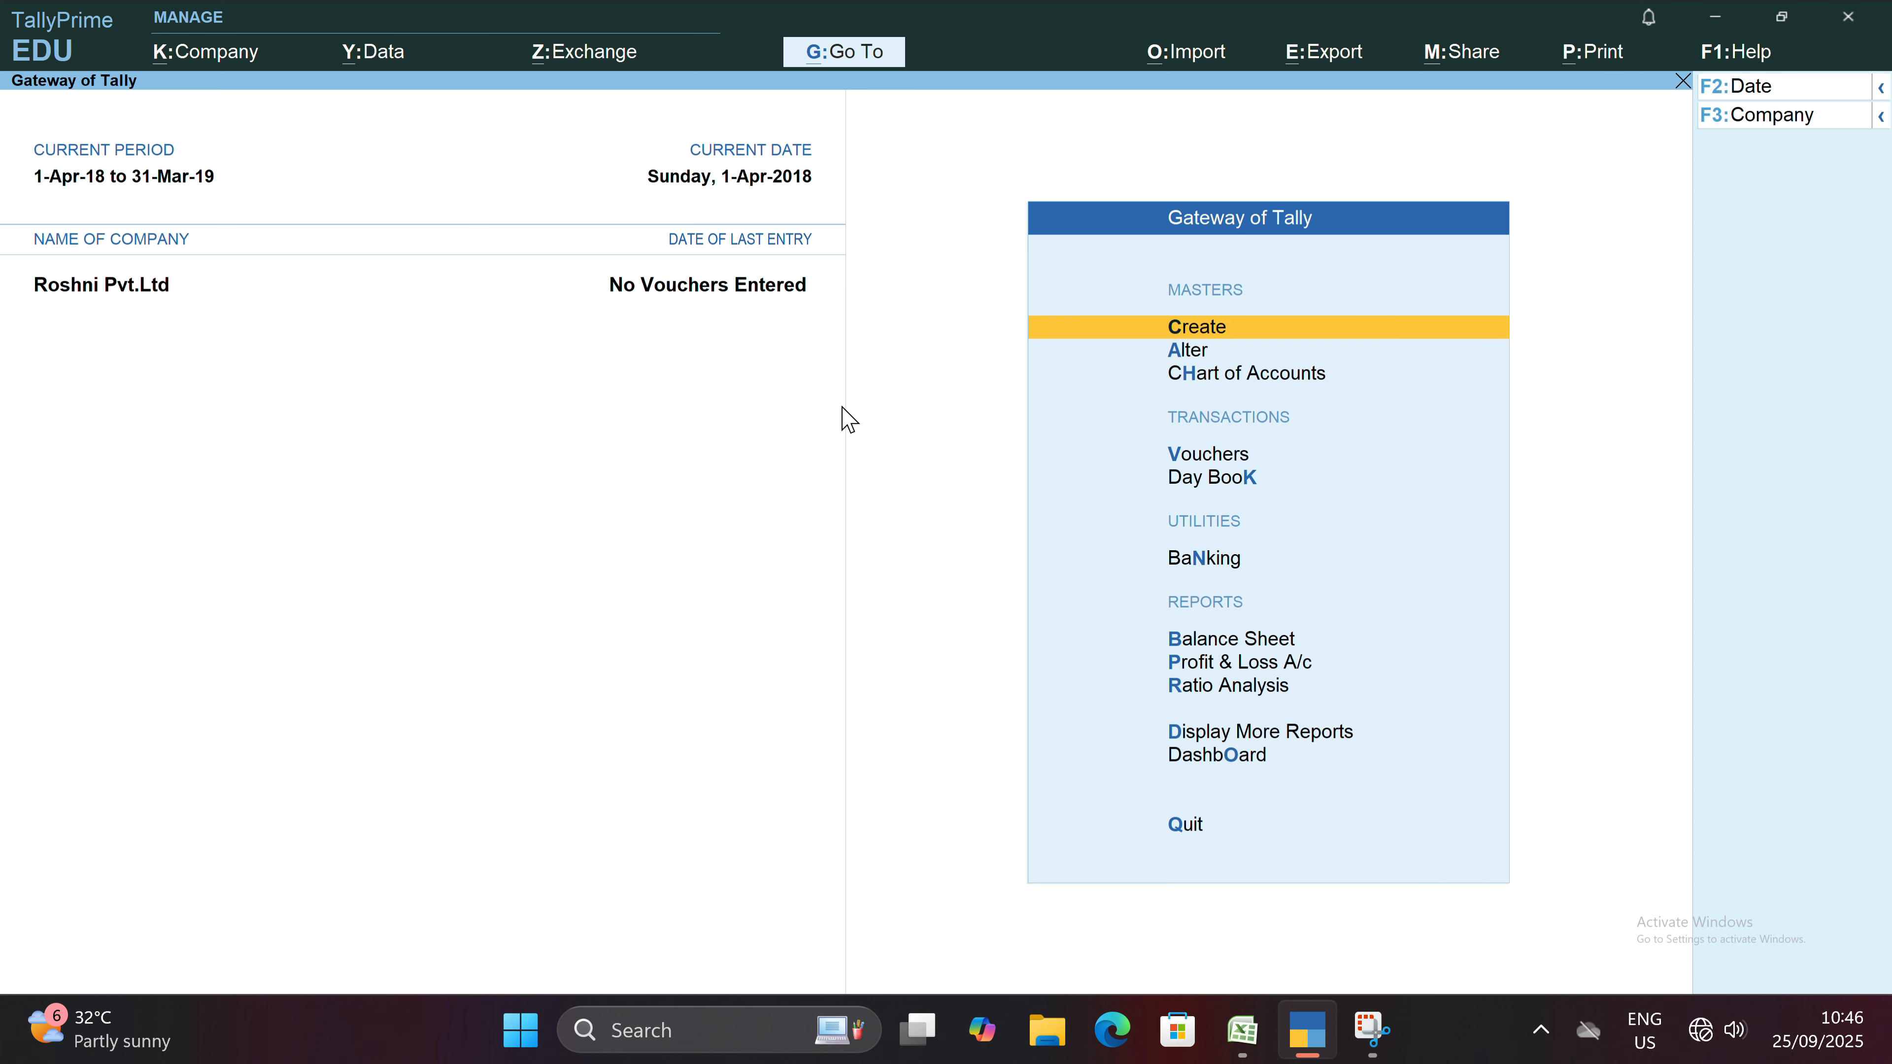
{"action": "key", "text": "Return"}
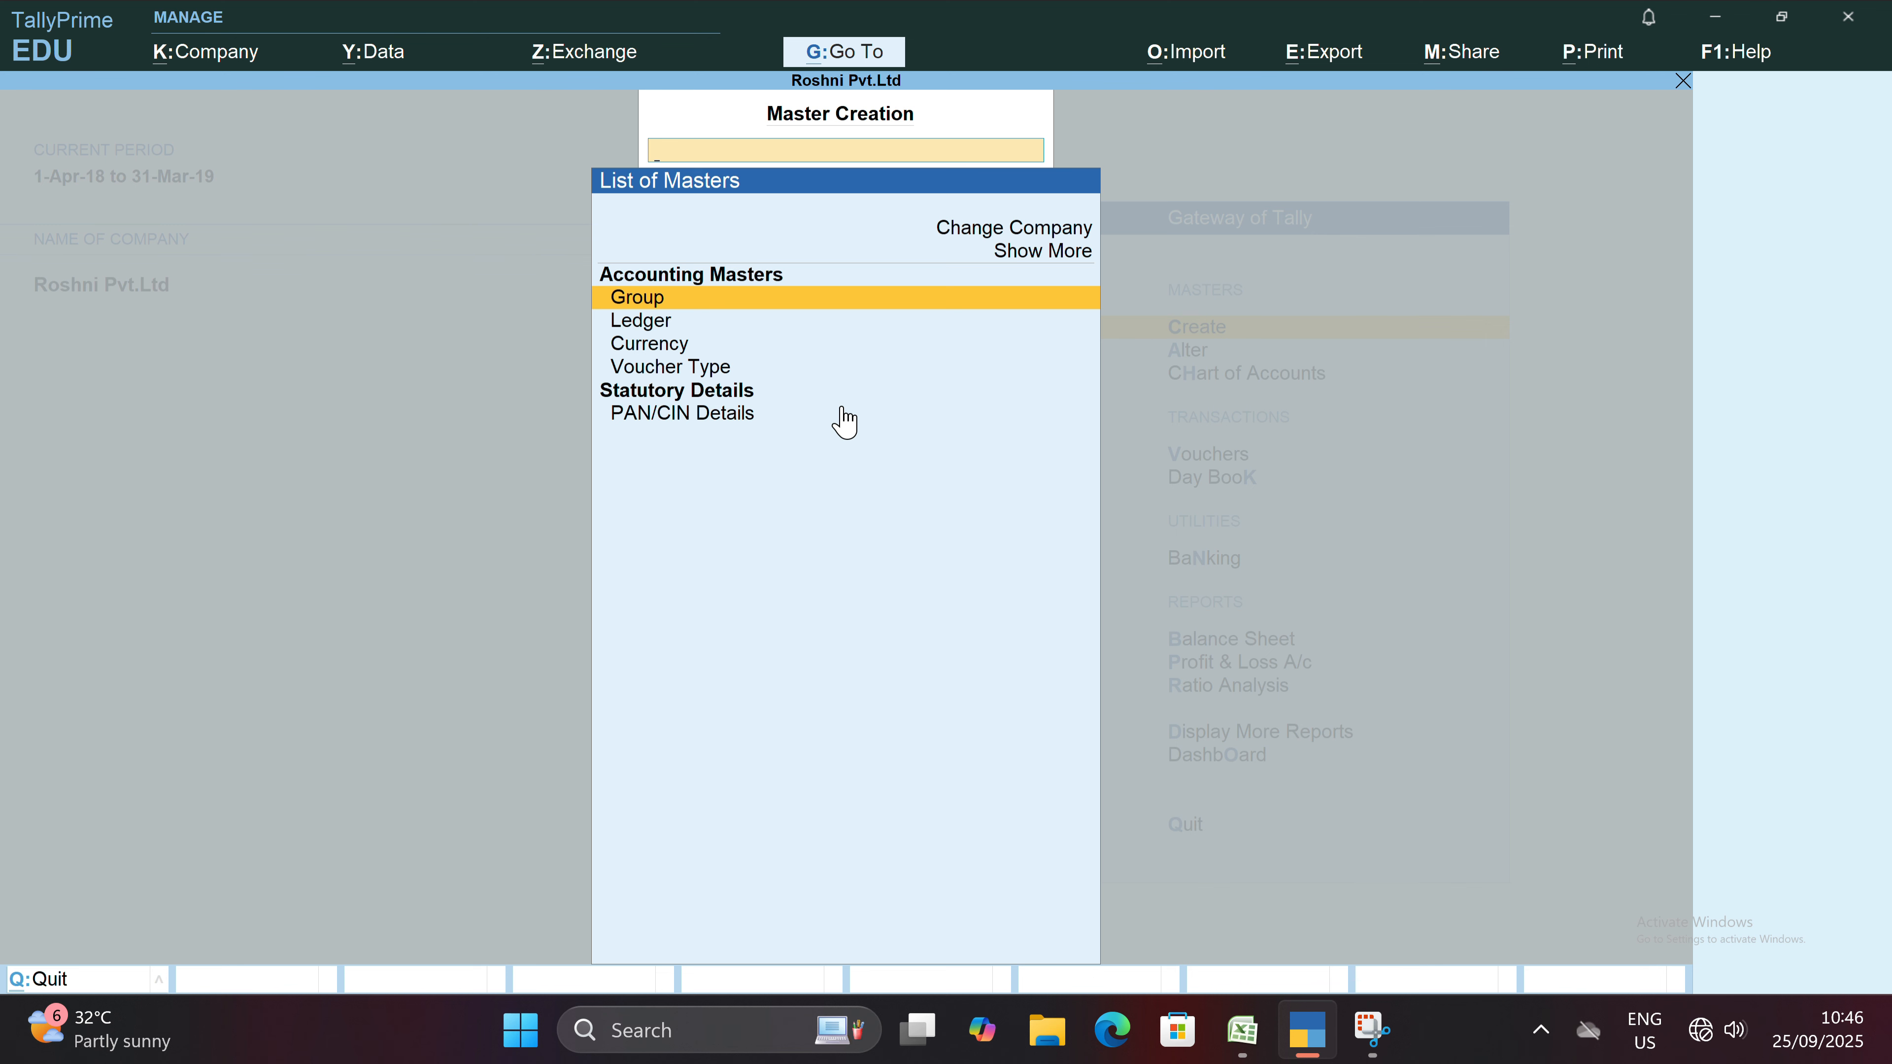
{"action": "key", "text": "Escape"}
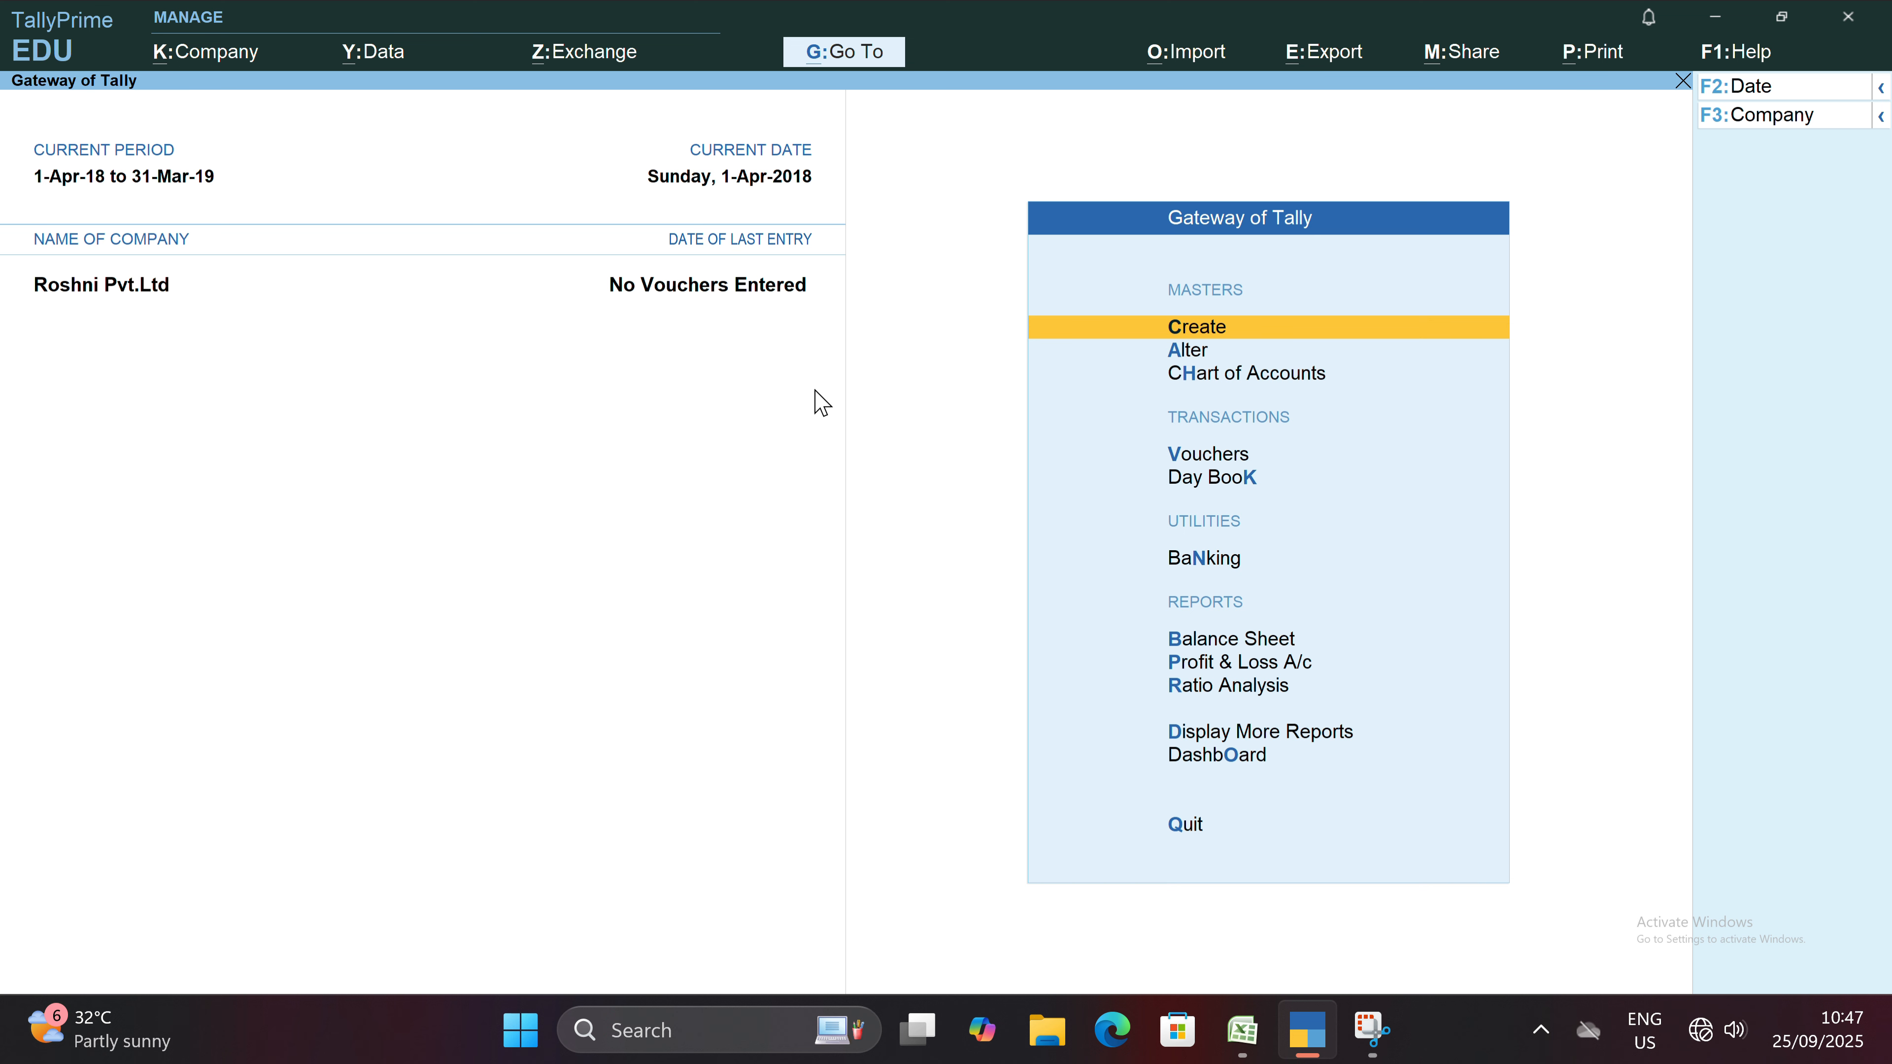
{"action": "key", "text": "Down"}
{"action": "key", "text": "Up"}
{"action": "key", "text": "Down"}
{"action": "key", "text": "Down"}
{"action": "key", "text": "Down"}
{"action": "key", "text": "Down"}
{"action": "key", "text": "Down"}
{"action": "key", "text": "Down"}
{"action": "key", "text": "Down"}
{"action": "key", "text": "Down"}
{"action": "key", "text": "Up"}
{"action": "key", "text": "Up"}
{"action": "key", "text": "Up"}
{"action": "key", "text": "Up"}
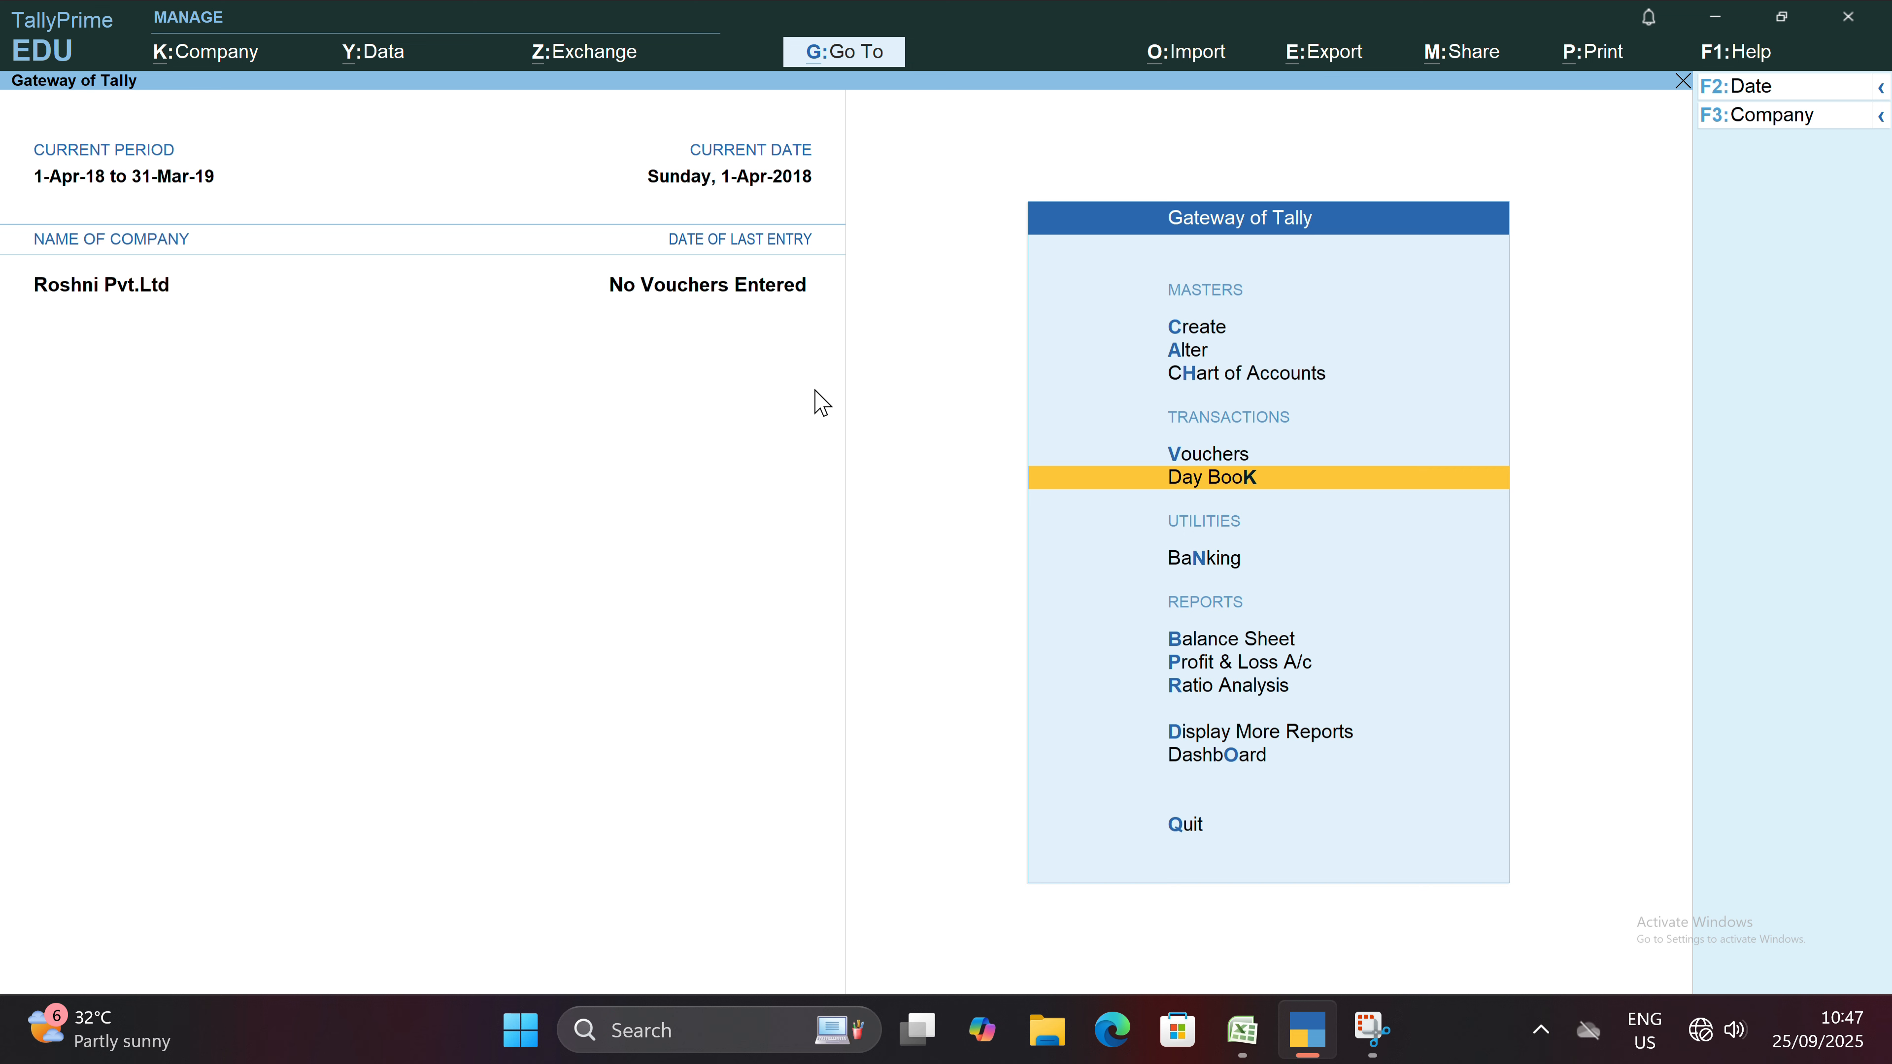
{"action": "key", "text": "Up"}
{"action": "key", "text": "Up"}
{"action": "key", "text": "Up"}
{"action": "key", "text": "Up"}
{"action": "key", "text": "Up"}
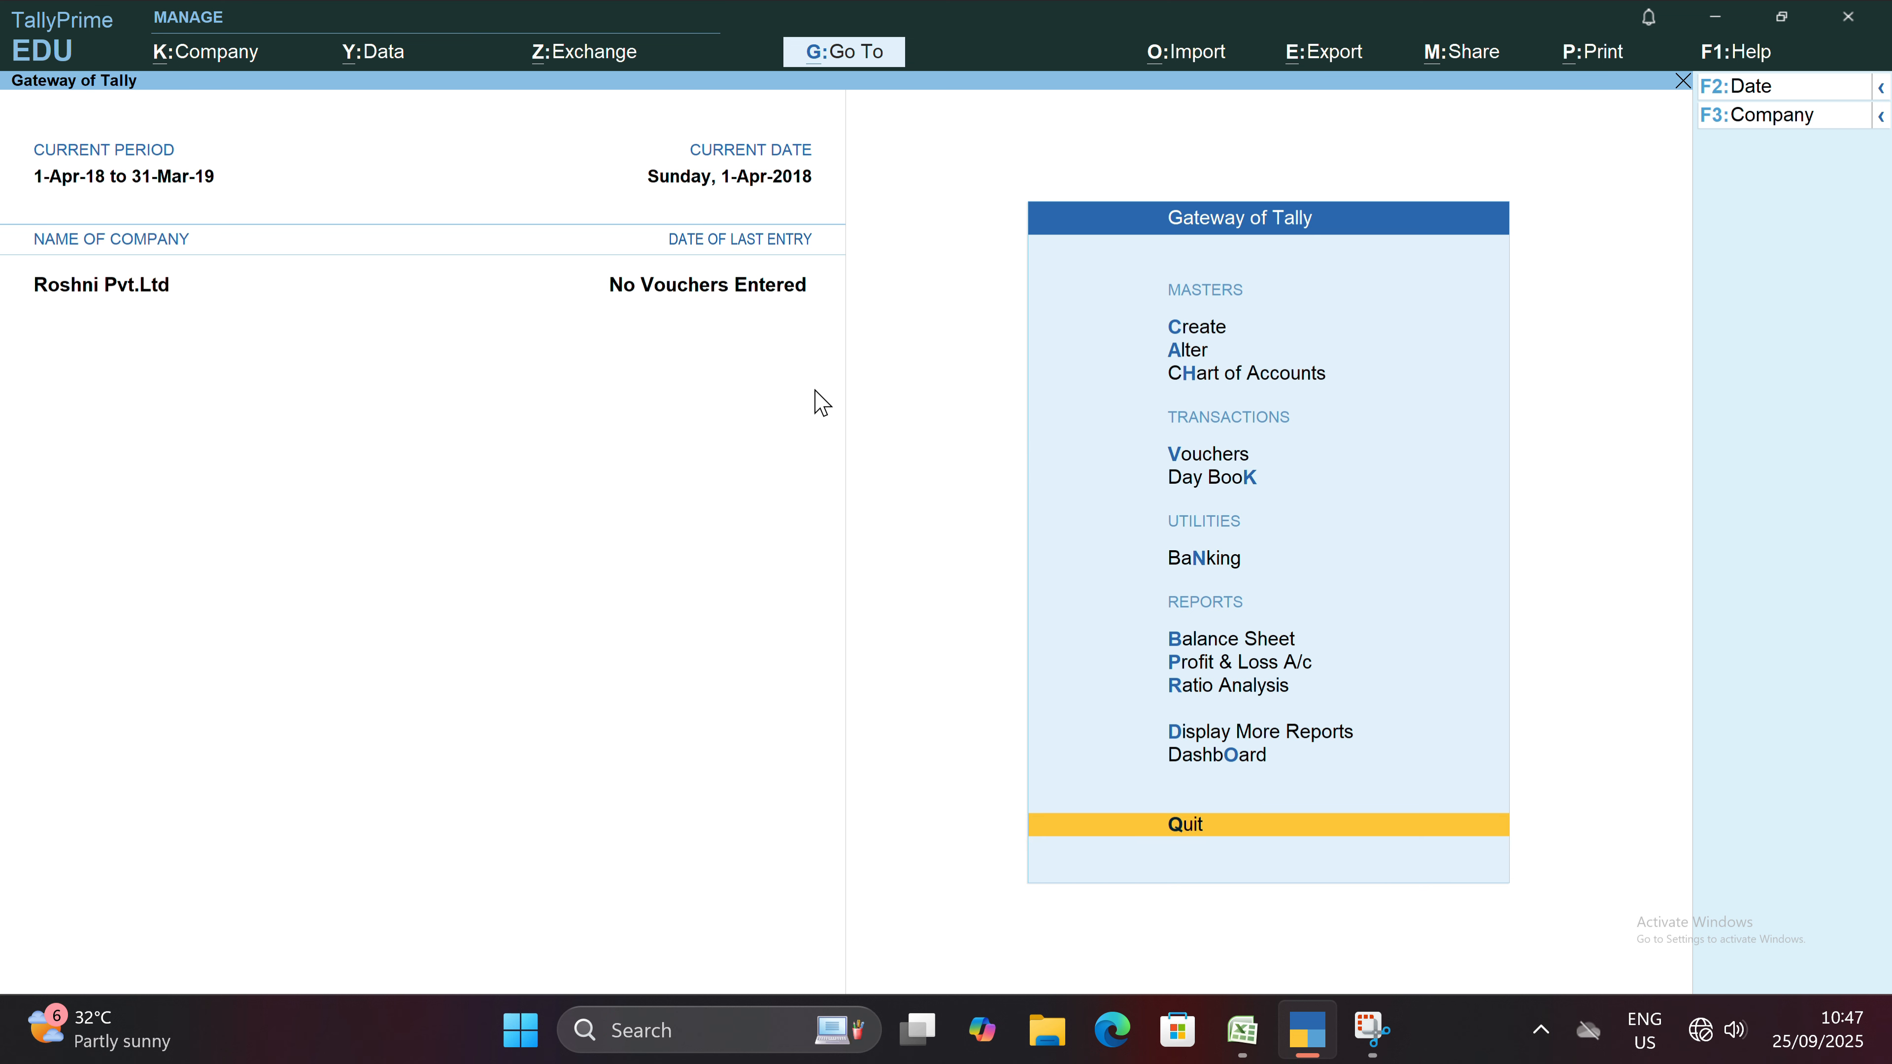
Open the creation form for a new ledger among the accounting masters.
{"action": "key", "text": "Down"}
{"action": "key", "text": "Return"}
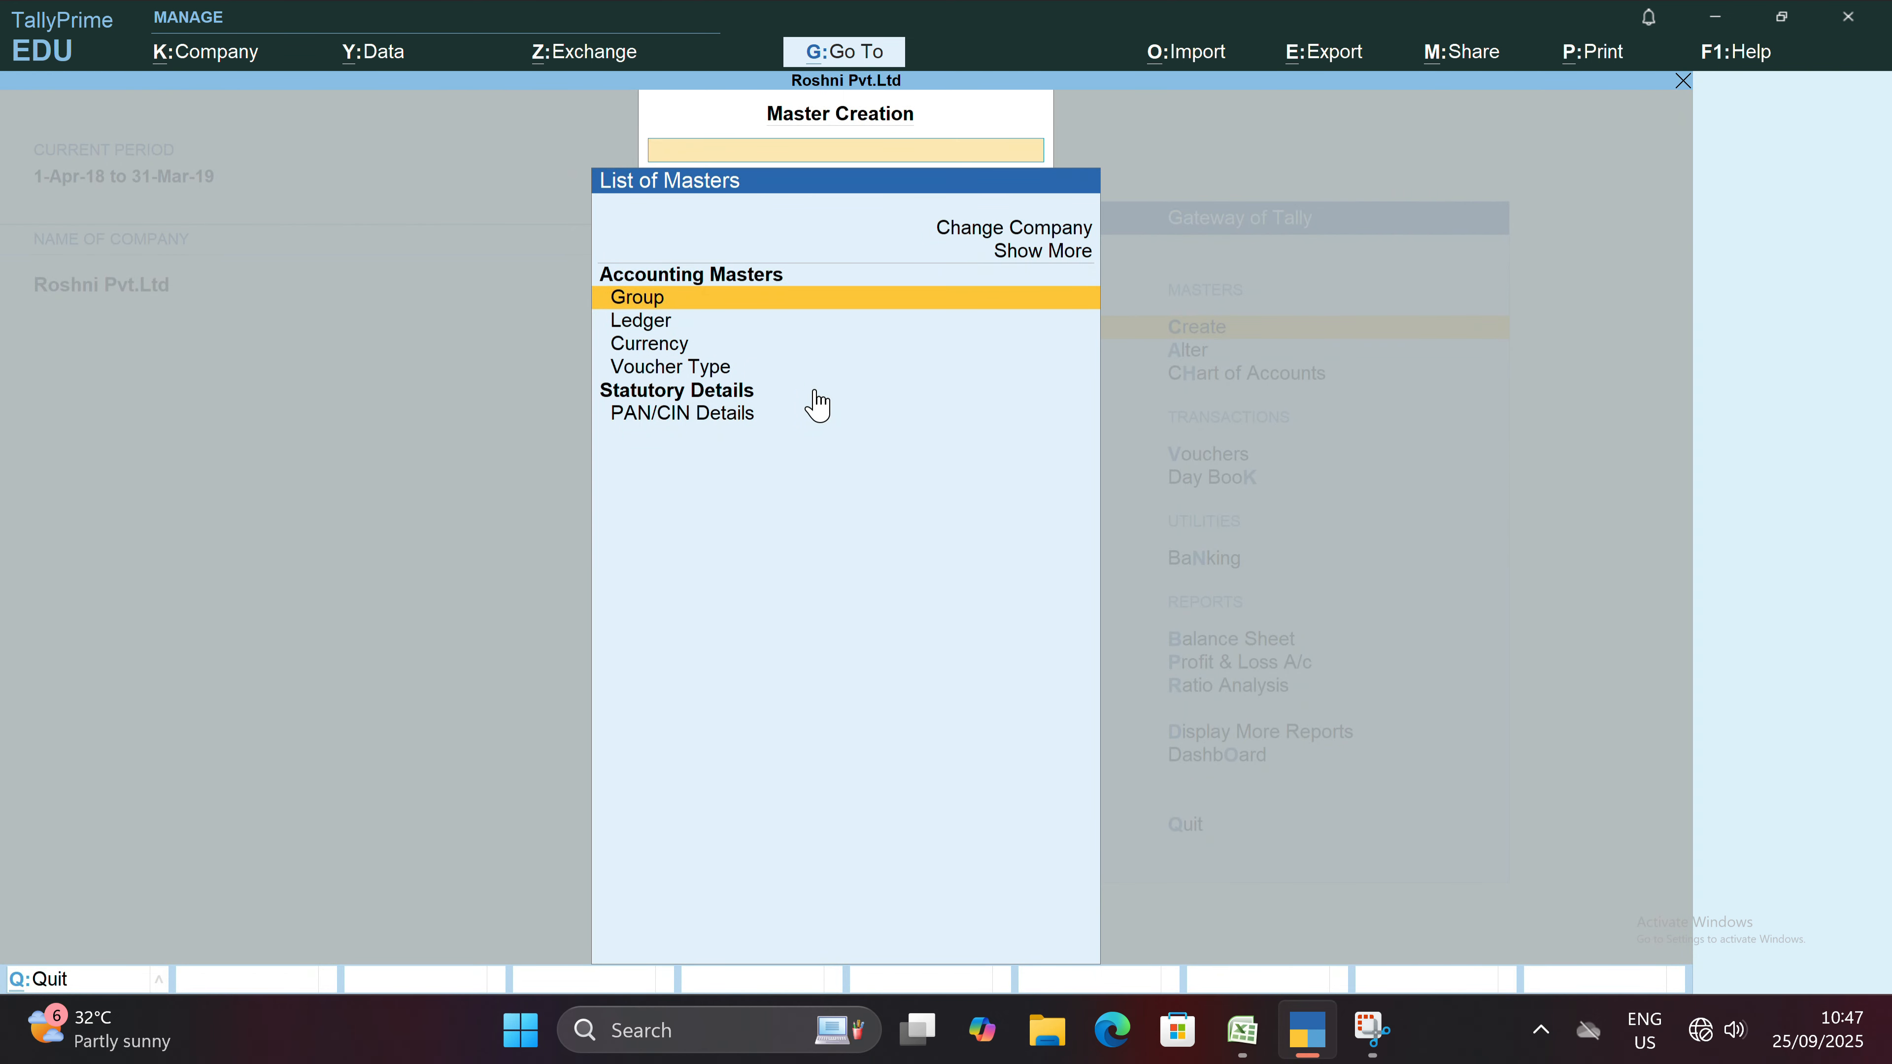
{"action": "key", "text": "Down"}
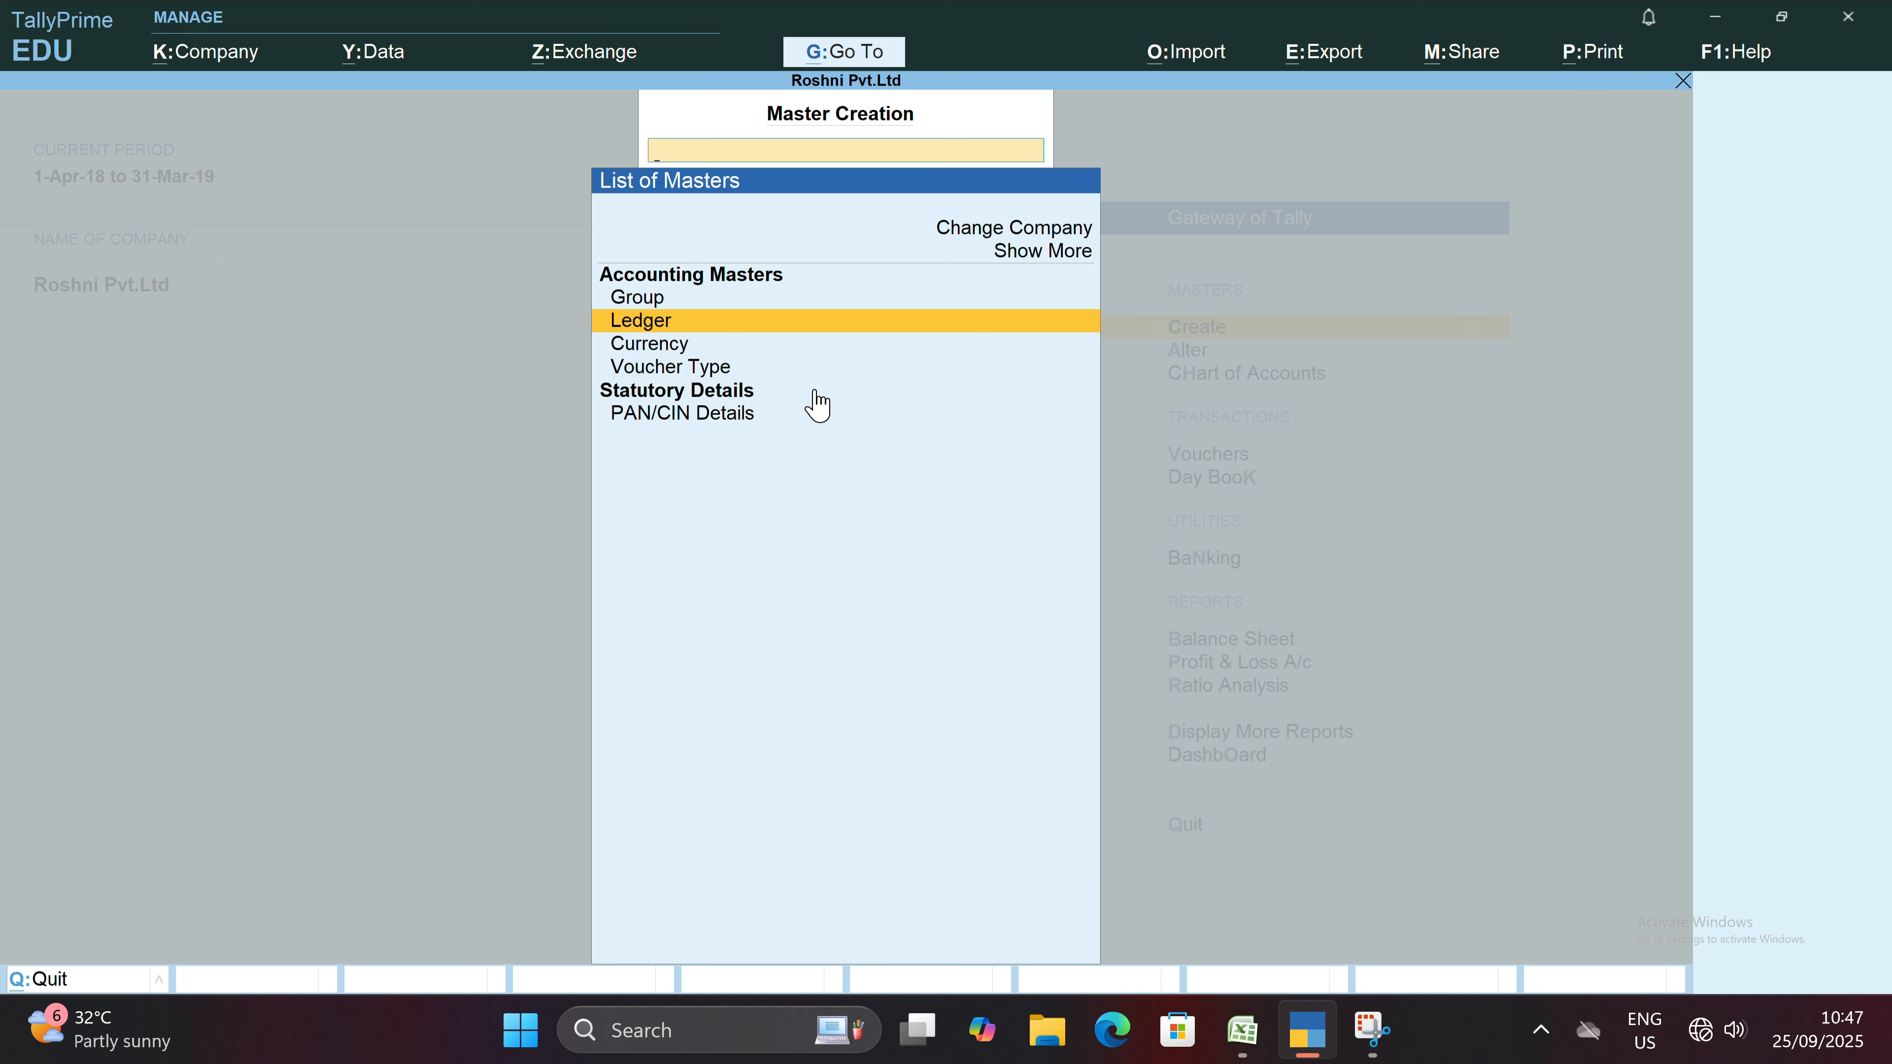
{"action": "key", "text": "Return"}
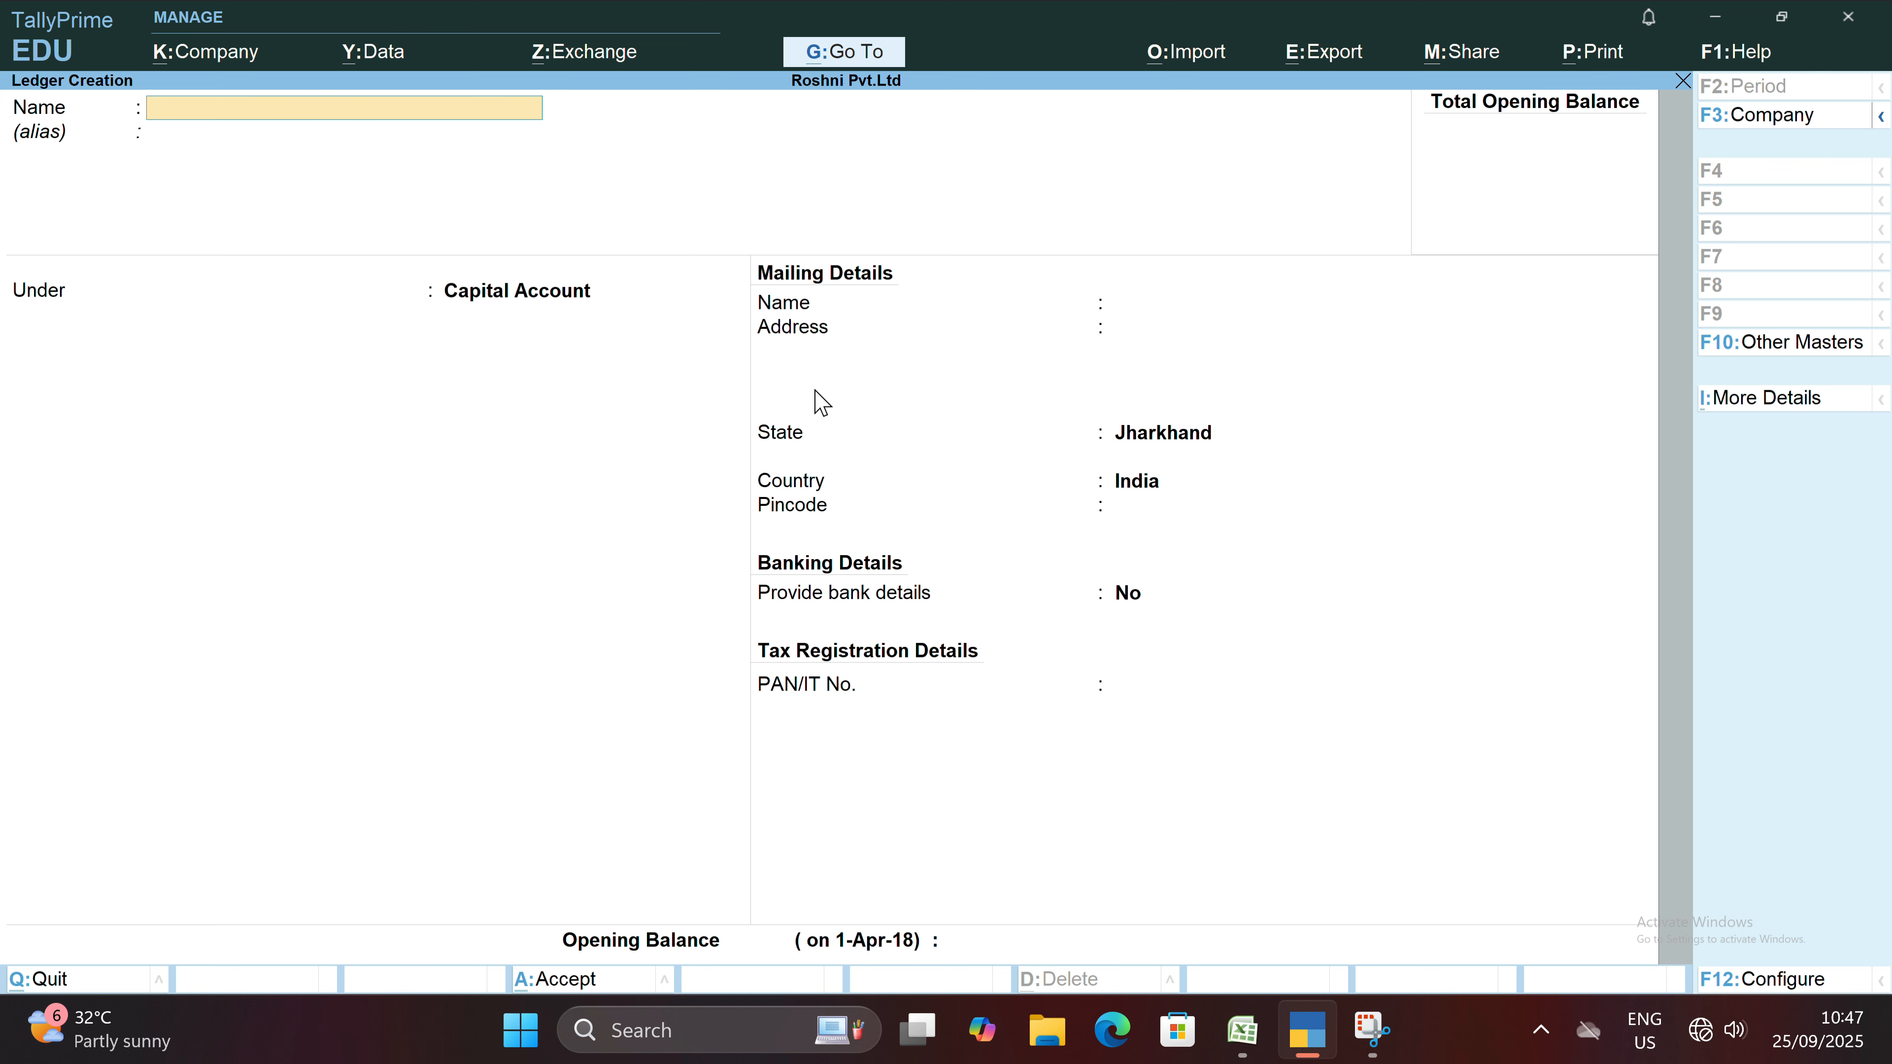
Name the new ledger Hdfc Bank, leave its alias blank, and place it under the Bank Accounts group.
{"action": "type", "text": "Hdfc Bank"}
{"action": "key", "text": "Return"}
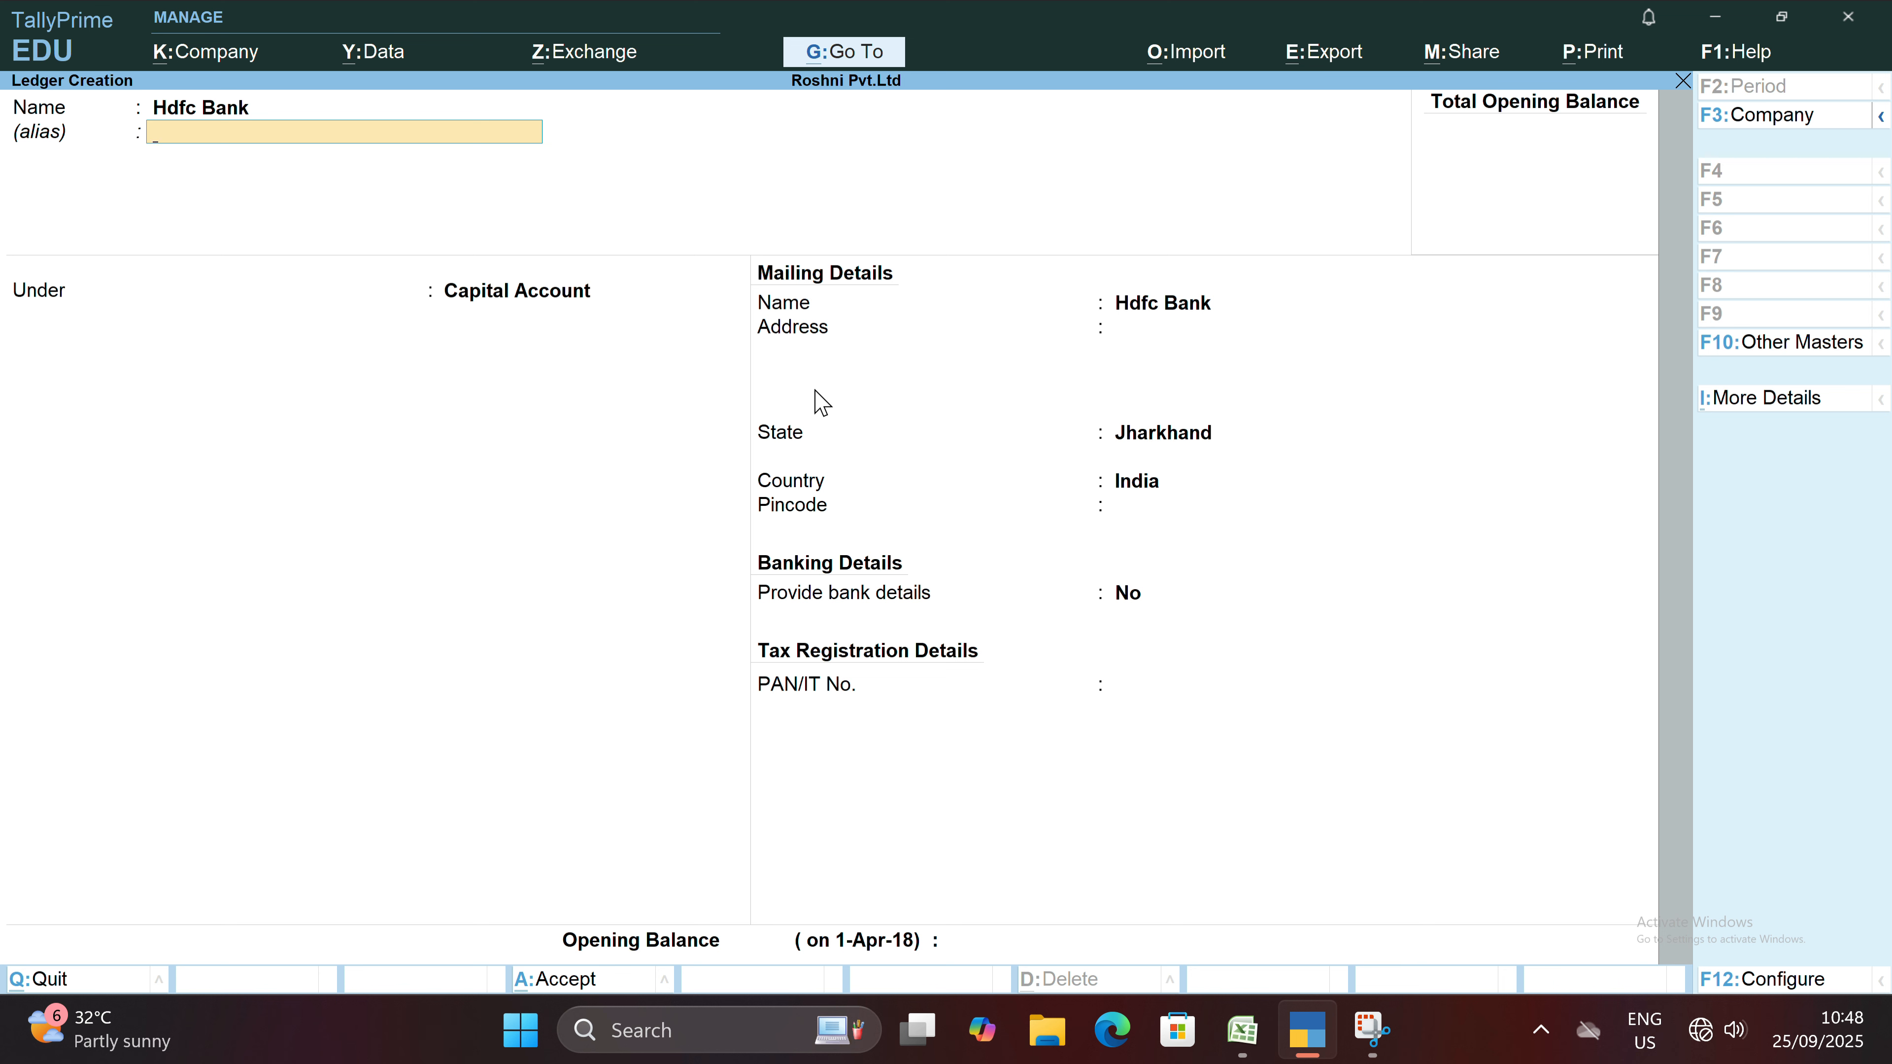
{"action": "key", "text": "Return"}
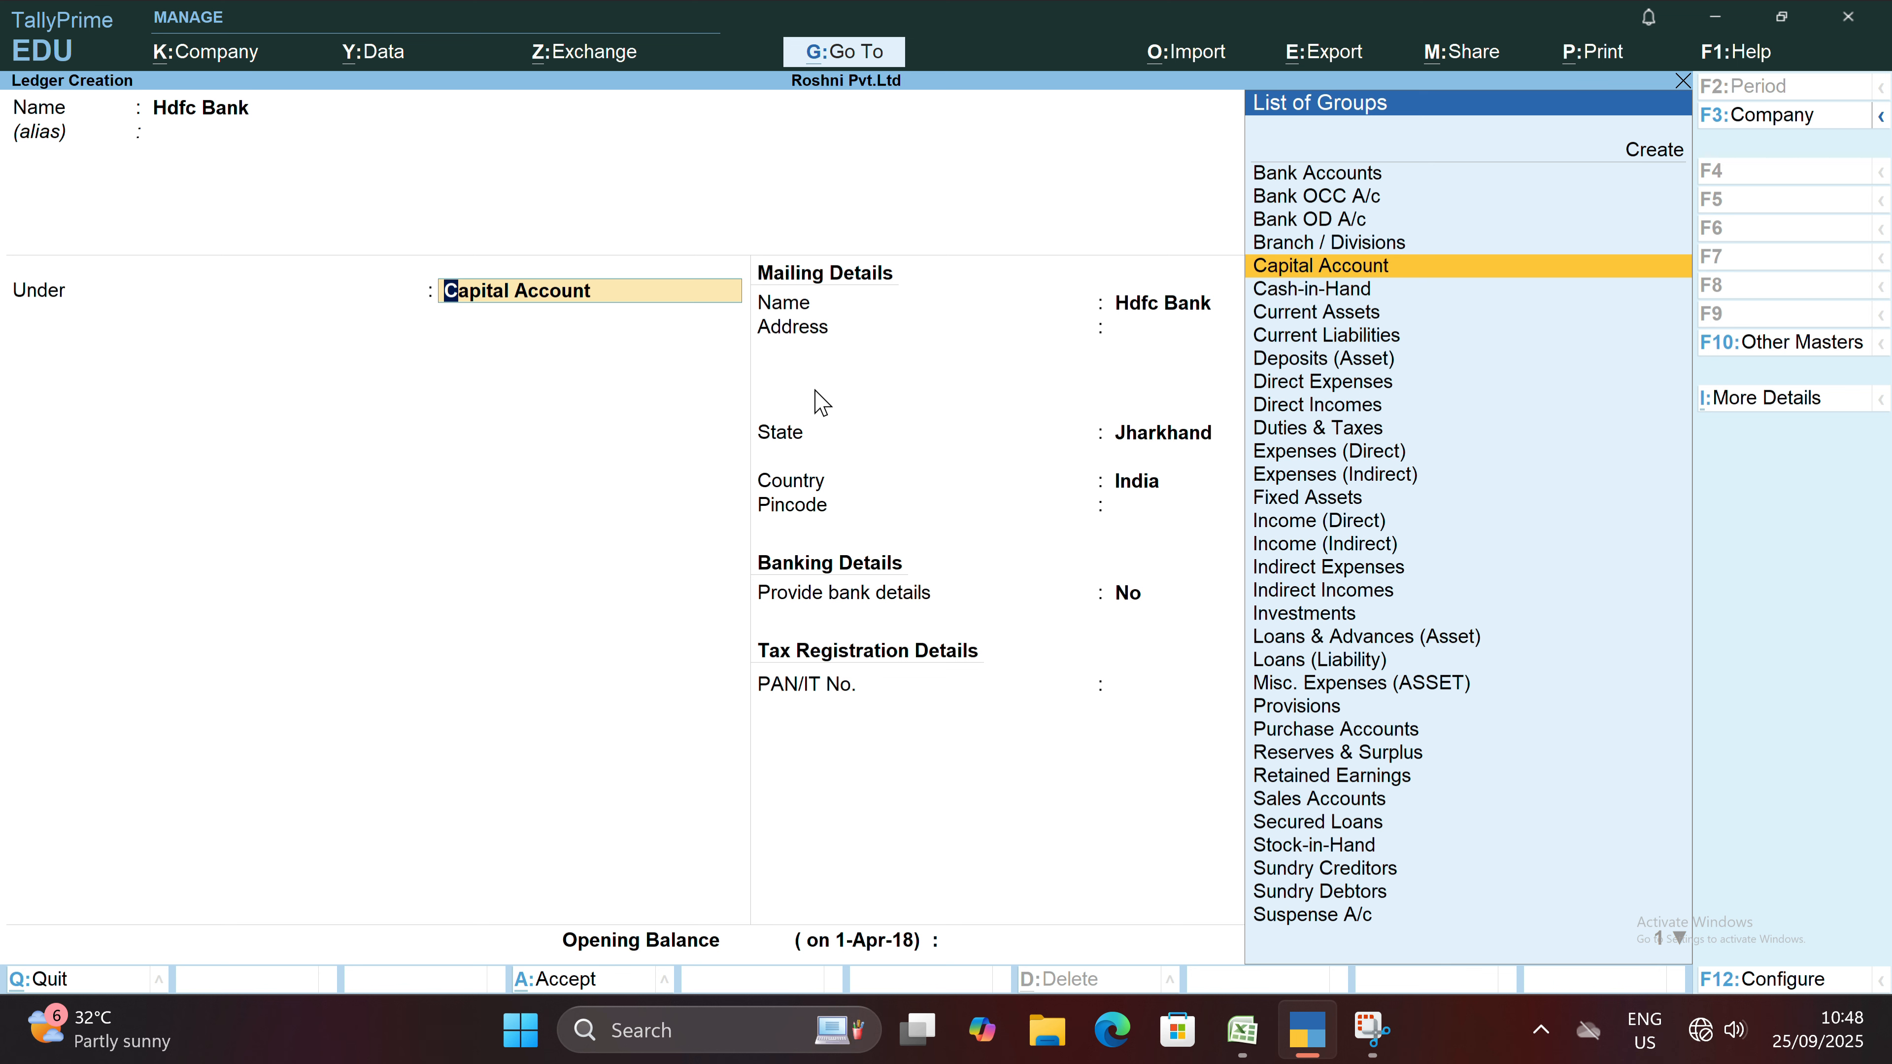
{"action": "key", "text": "Up"}
{"action": "key", "text": "Up"}
{"action": "key", "text": "Up"}
{"action": "key", "text": "Up"}
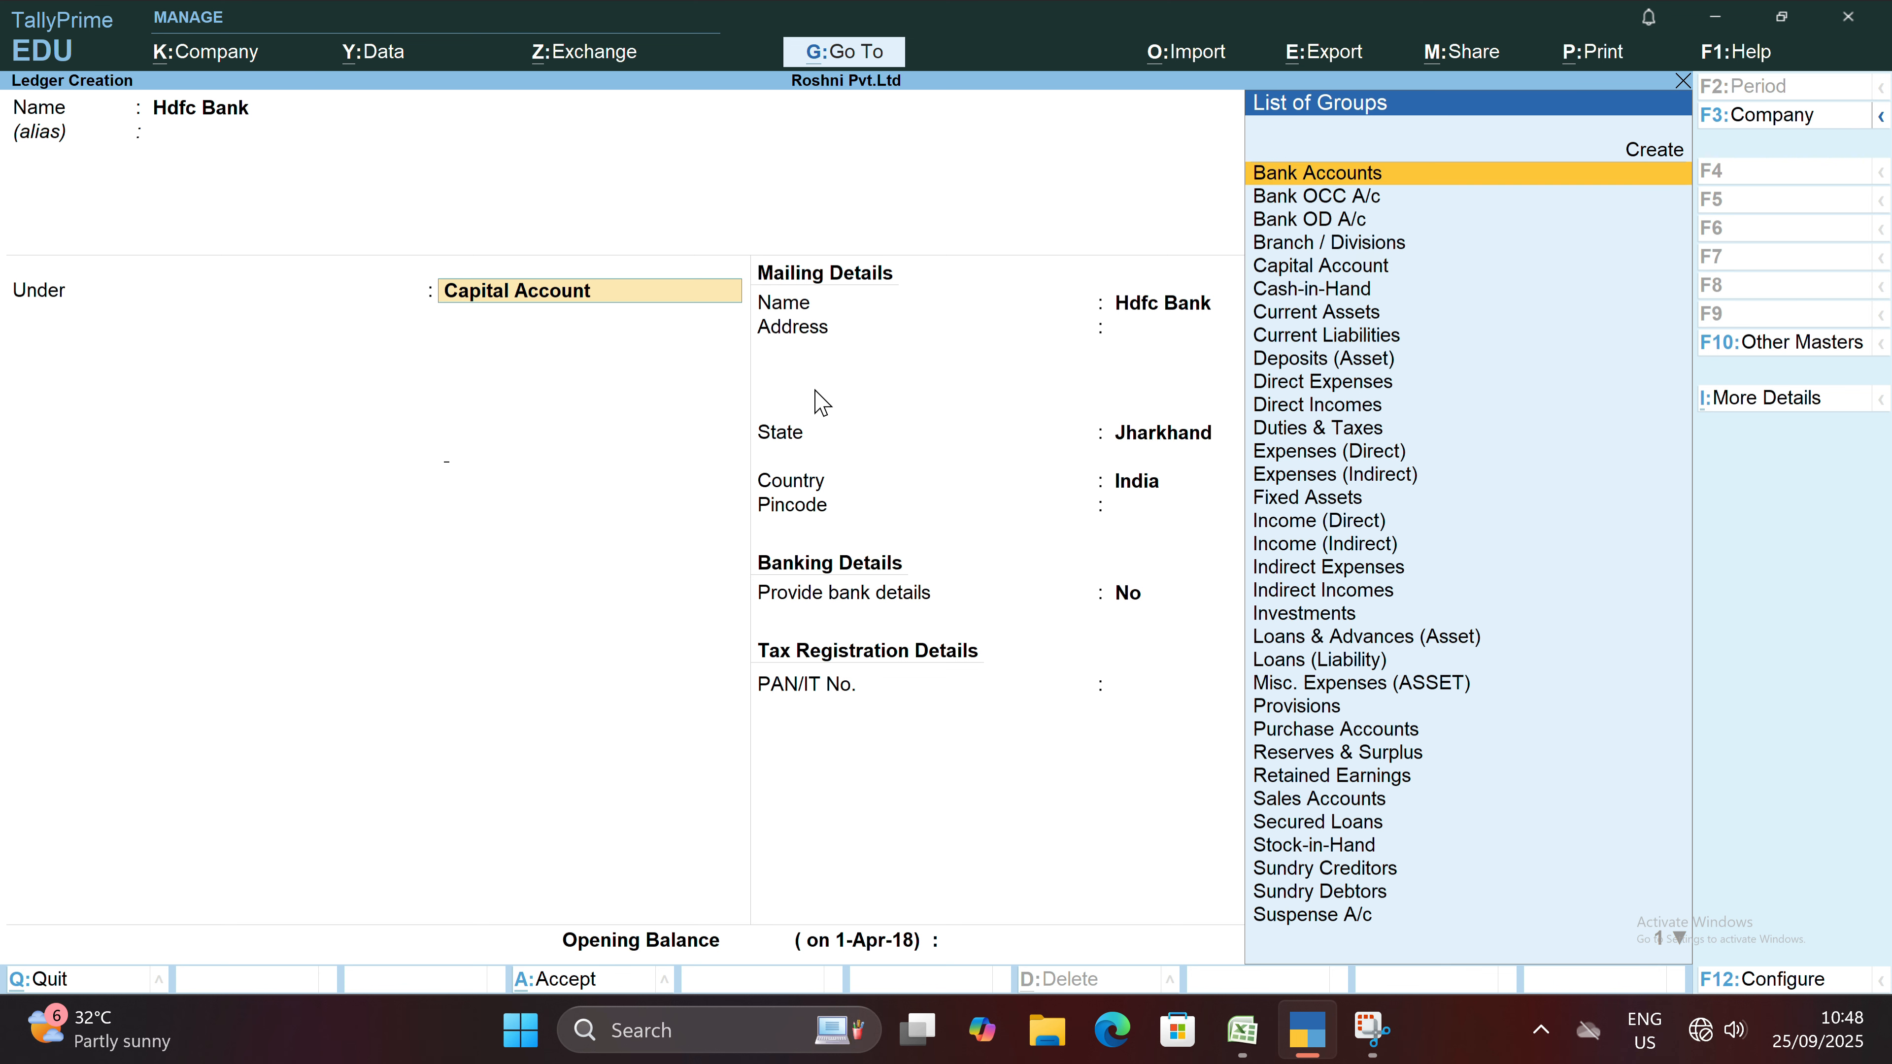
{"action": "key", "text": "Return"}
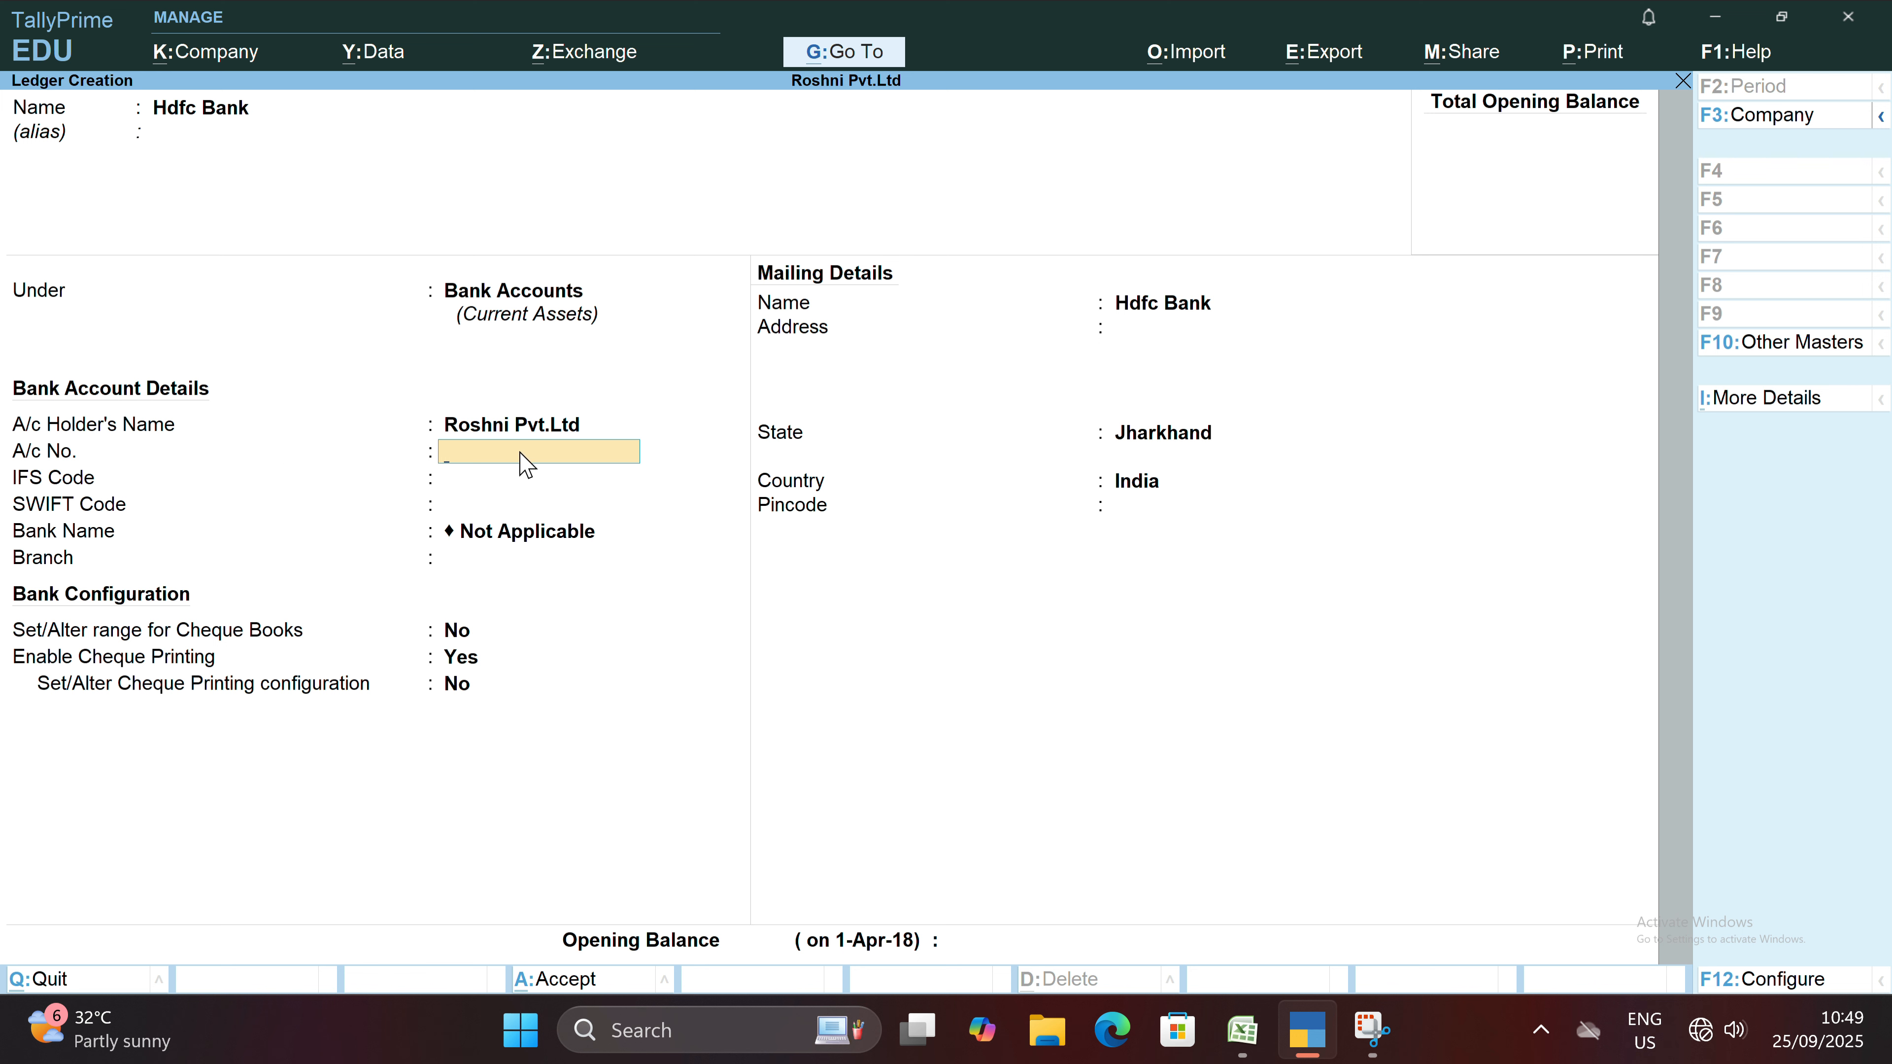
Leave the remaining bank account details blank and set the cheque book range option to Yes without entering any cheque numbers.
{"action": "left_click", "coordinate": [488, 484]}
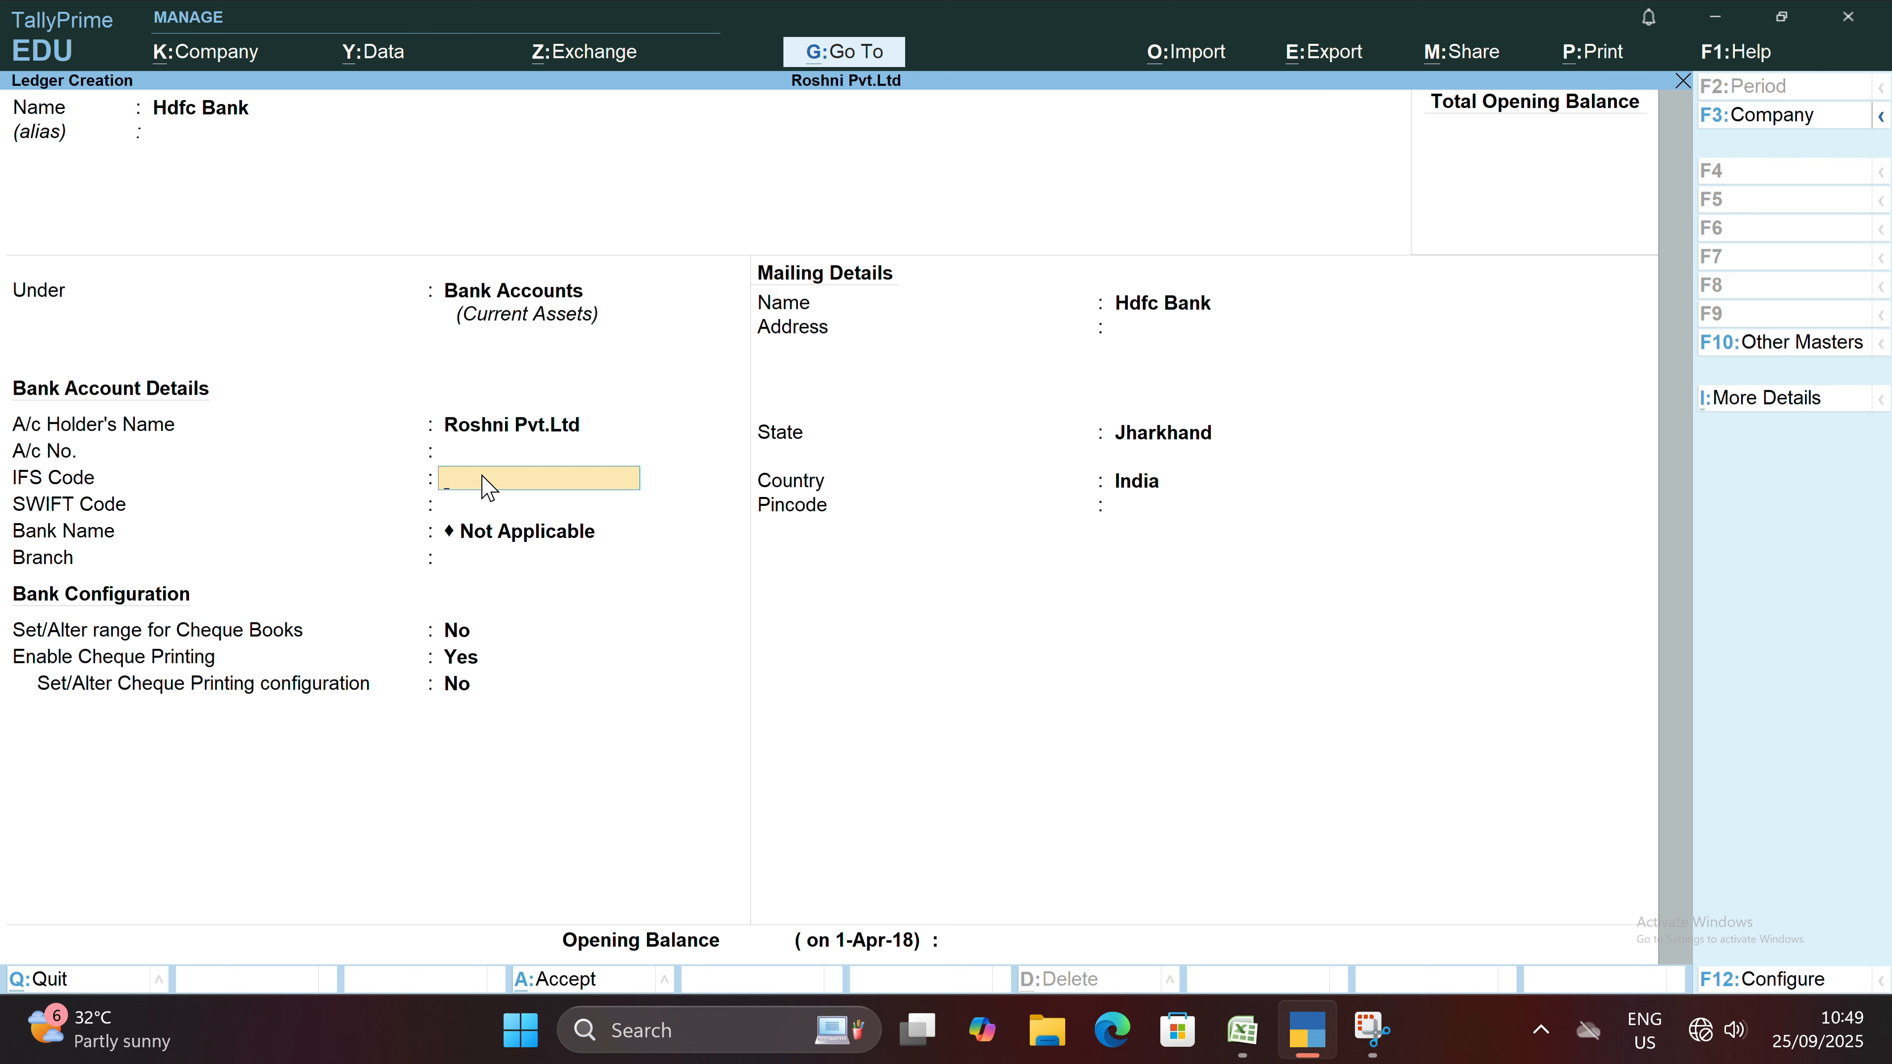
{"action": "left_click", "coordinate": [466, 509]}
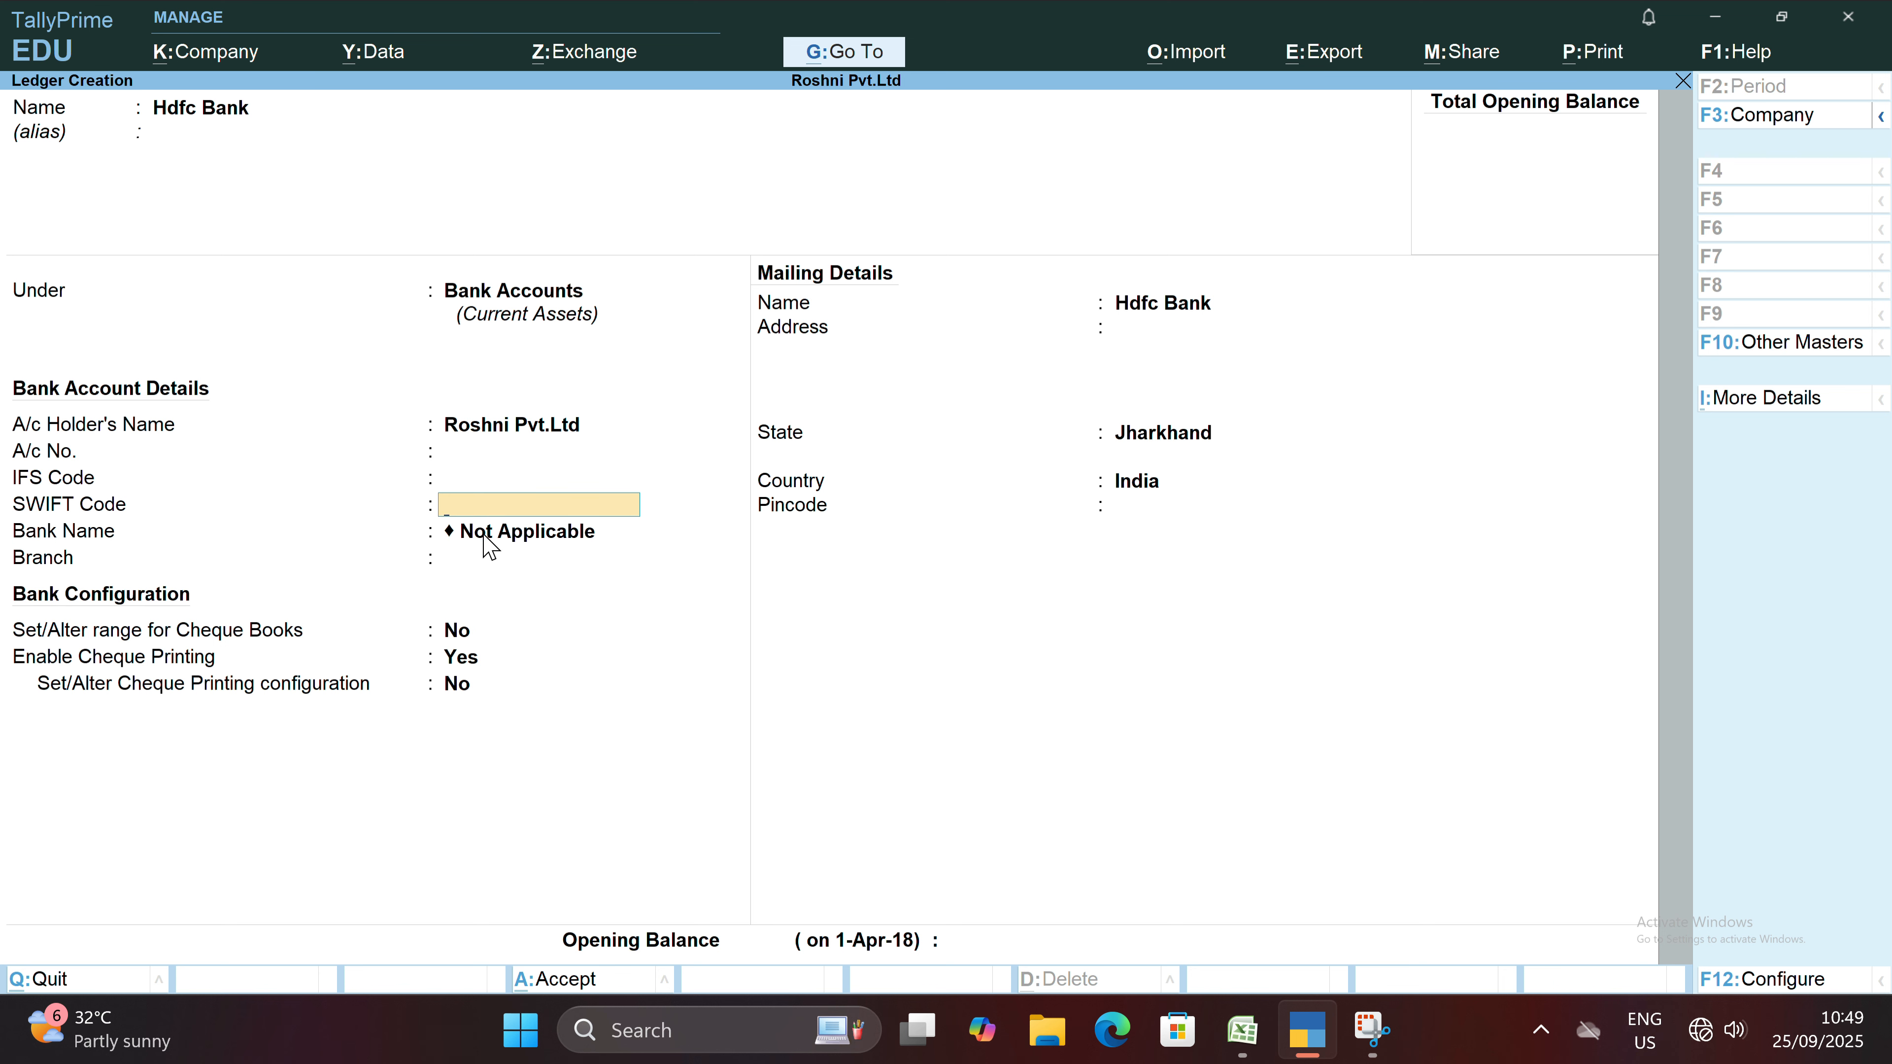
{"action": "left_click", "coordinate": [484, 535]}
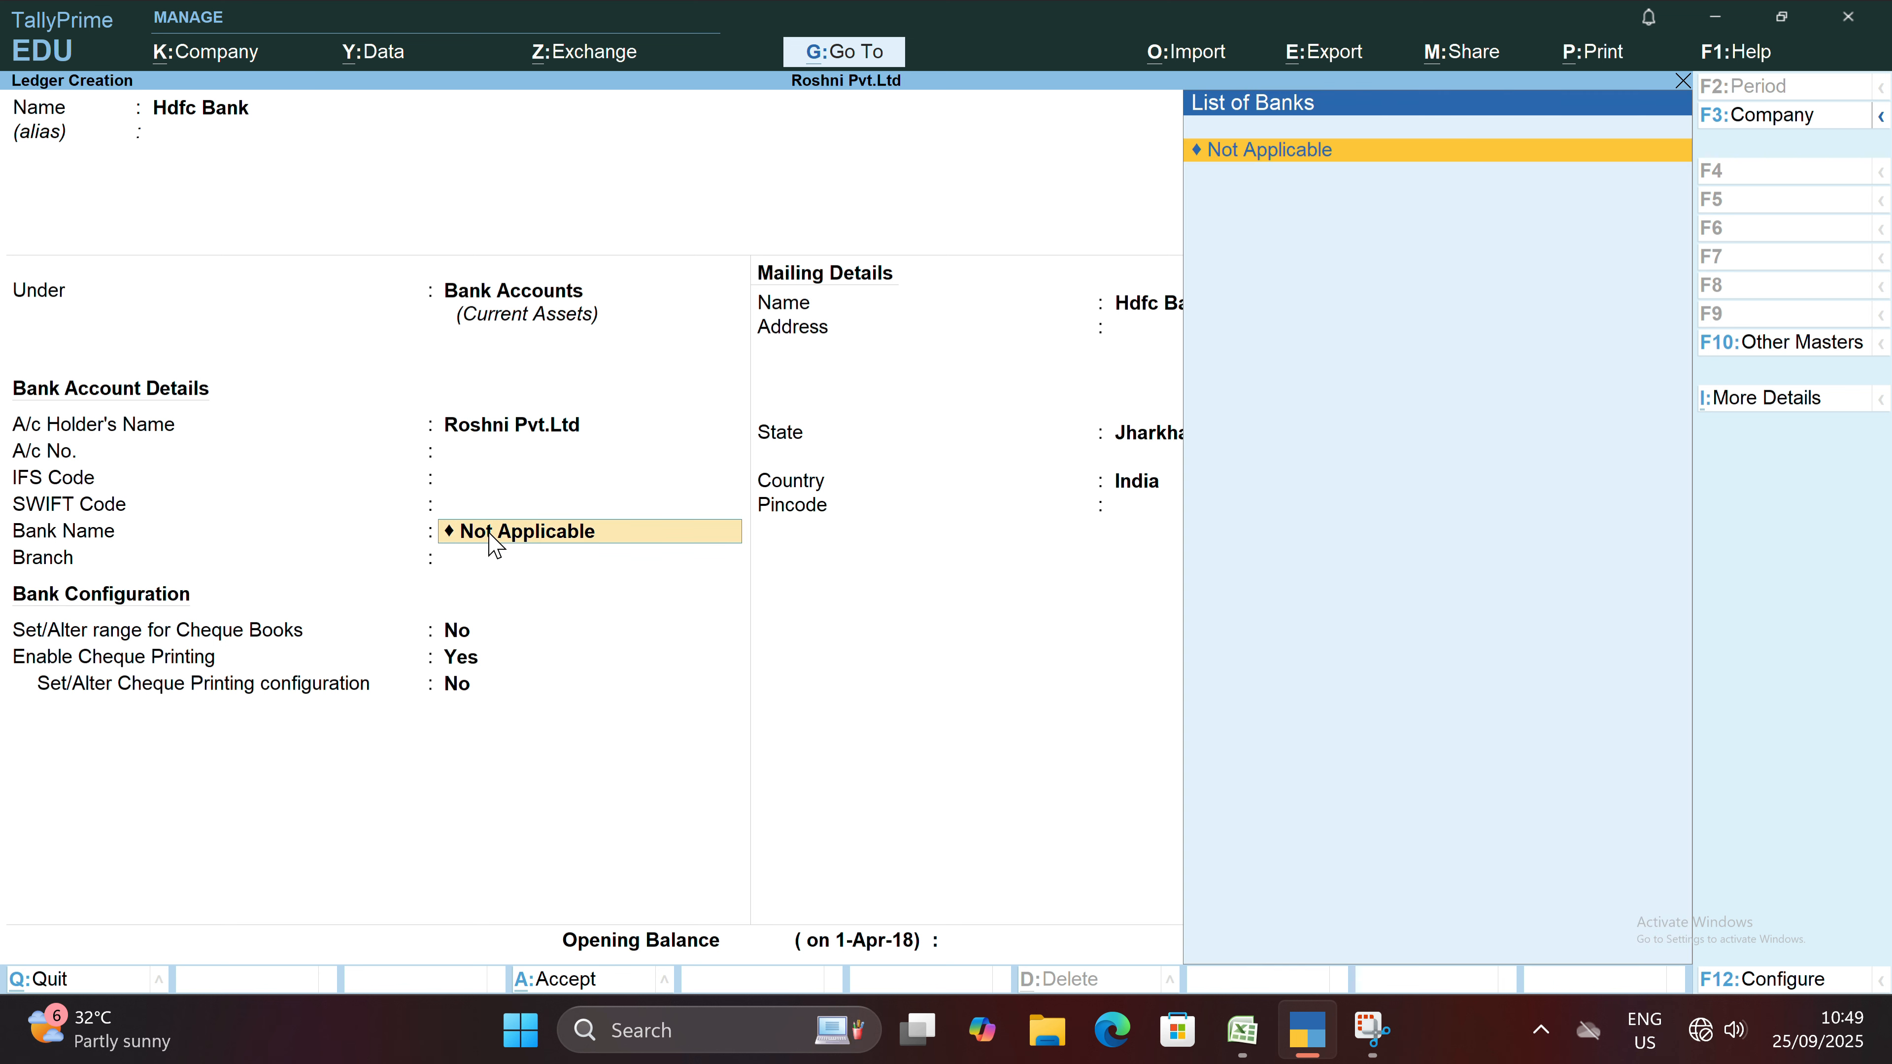
{"action": "left_click", "coordinate": [477, 563]}
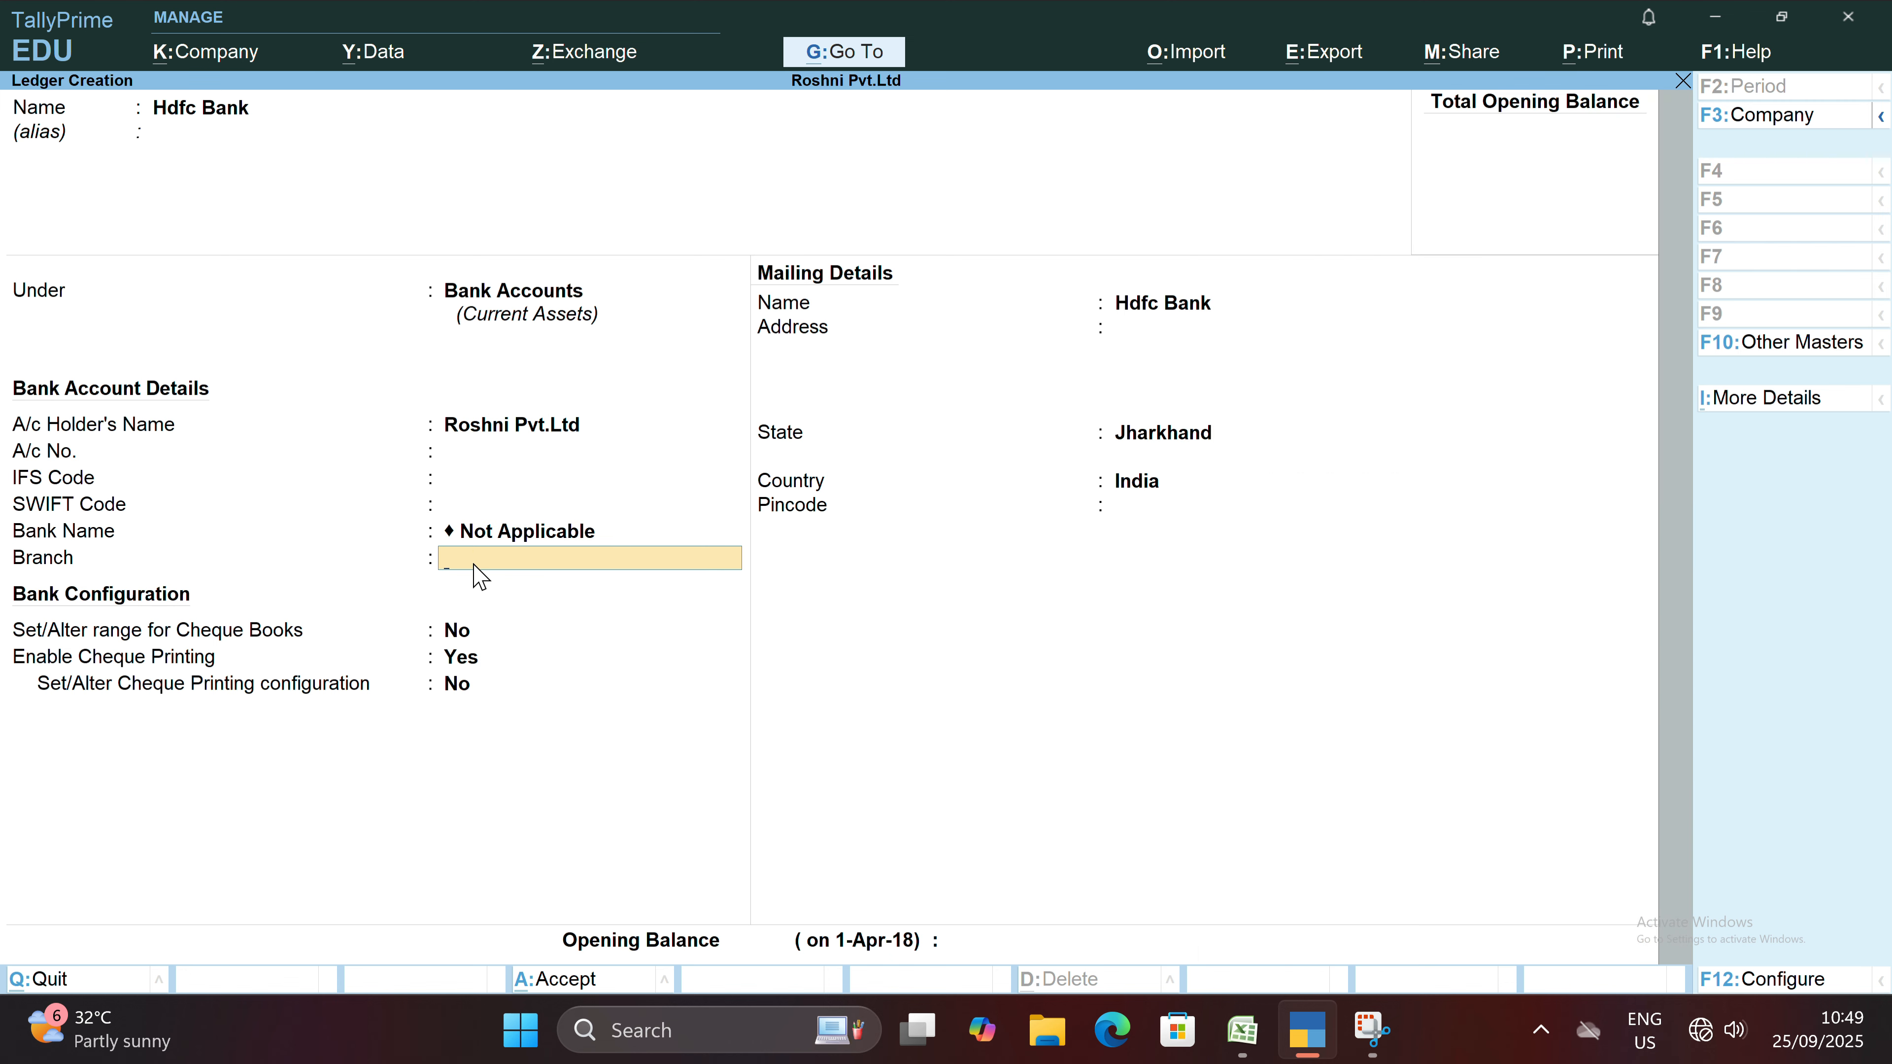
{"action": "left_click", "coordinate": [481, 639]}
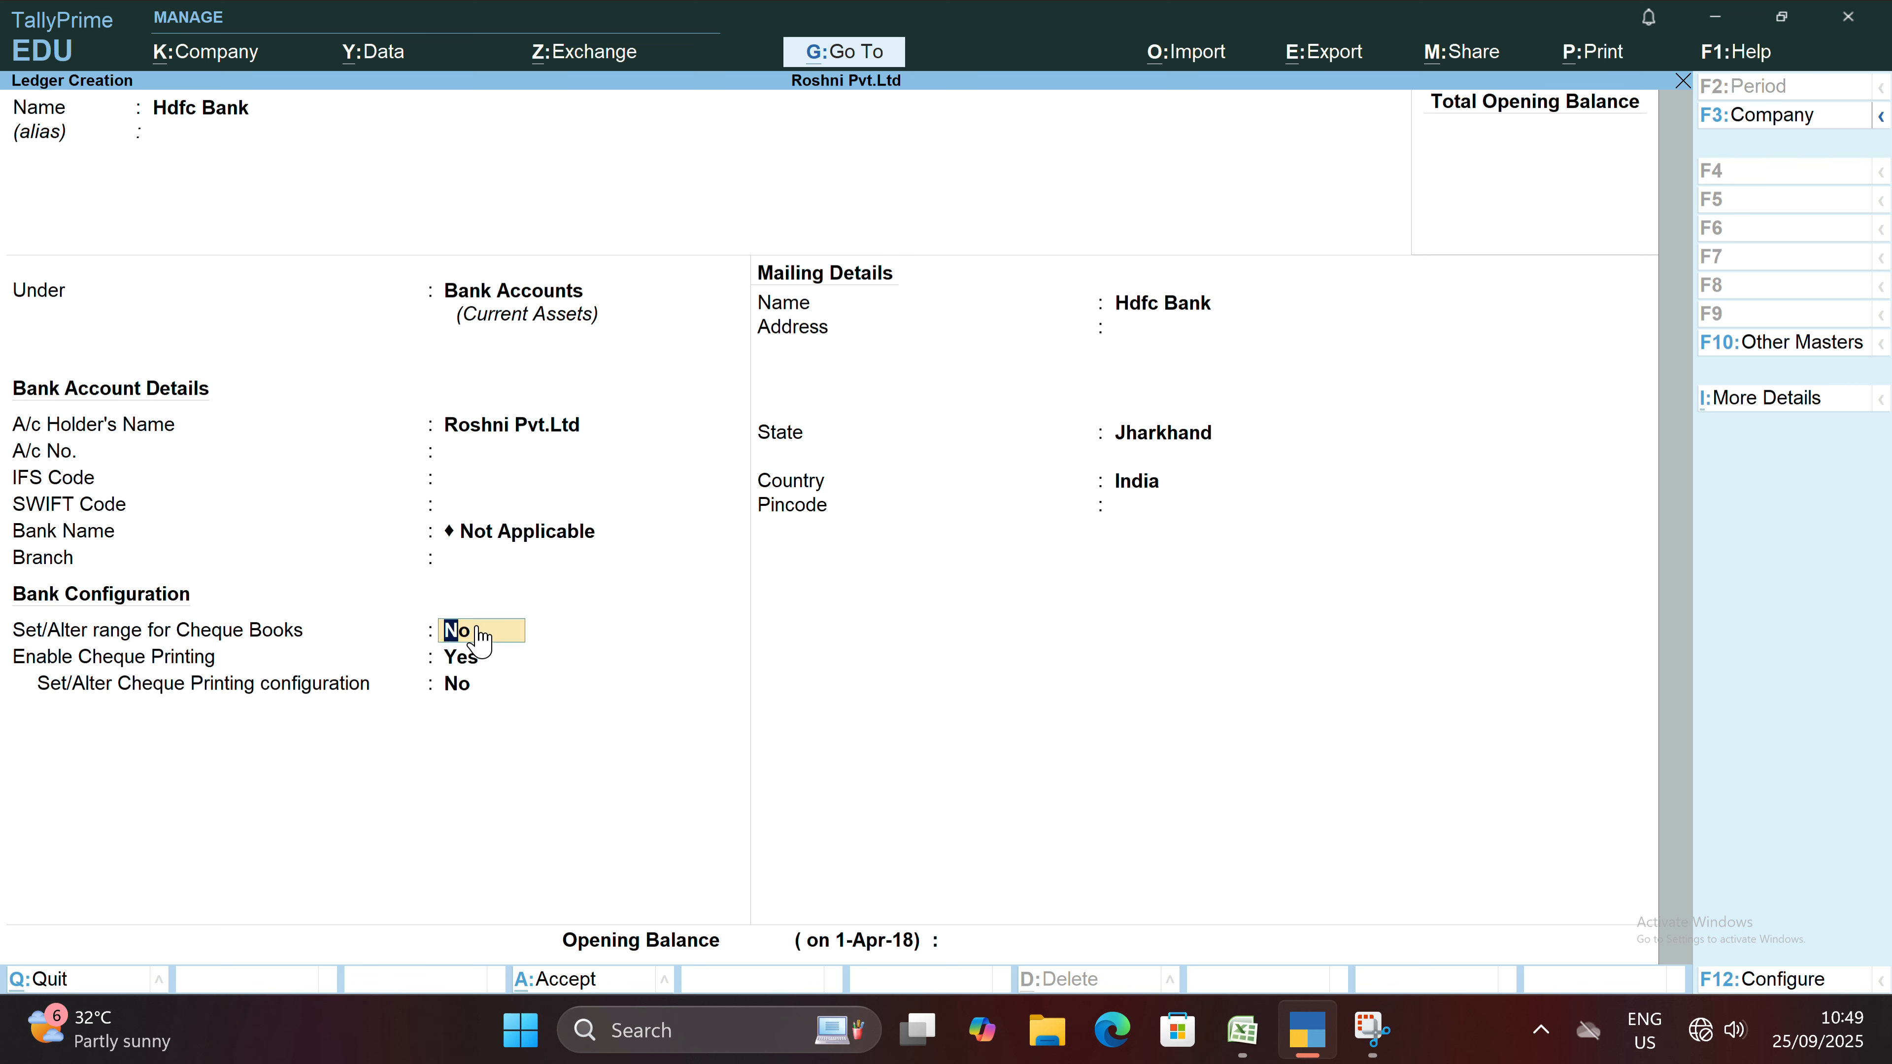
{"action": "type", "text": "y"}
{"action": "key", "text": "Return"}
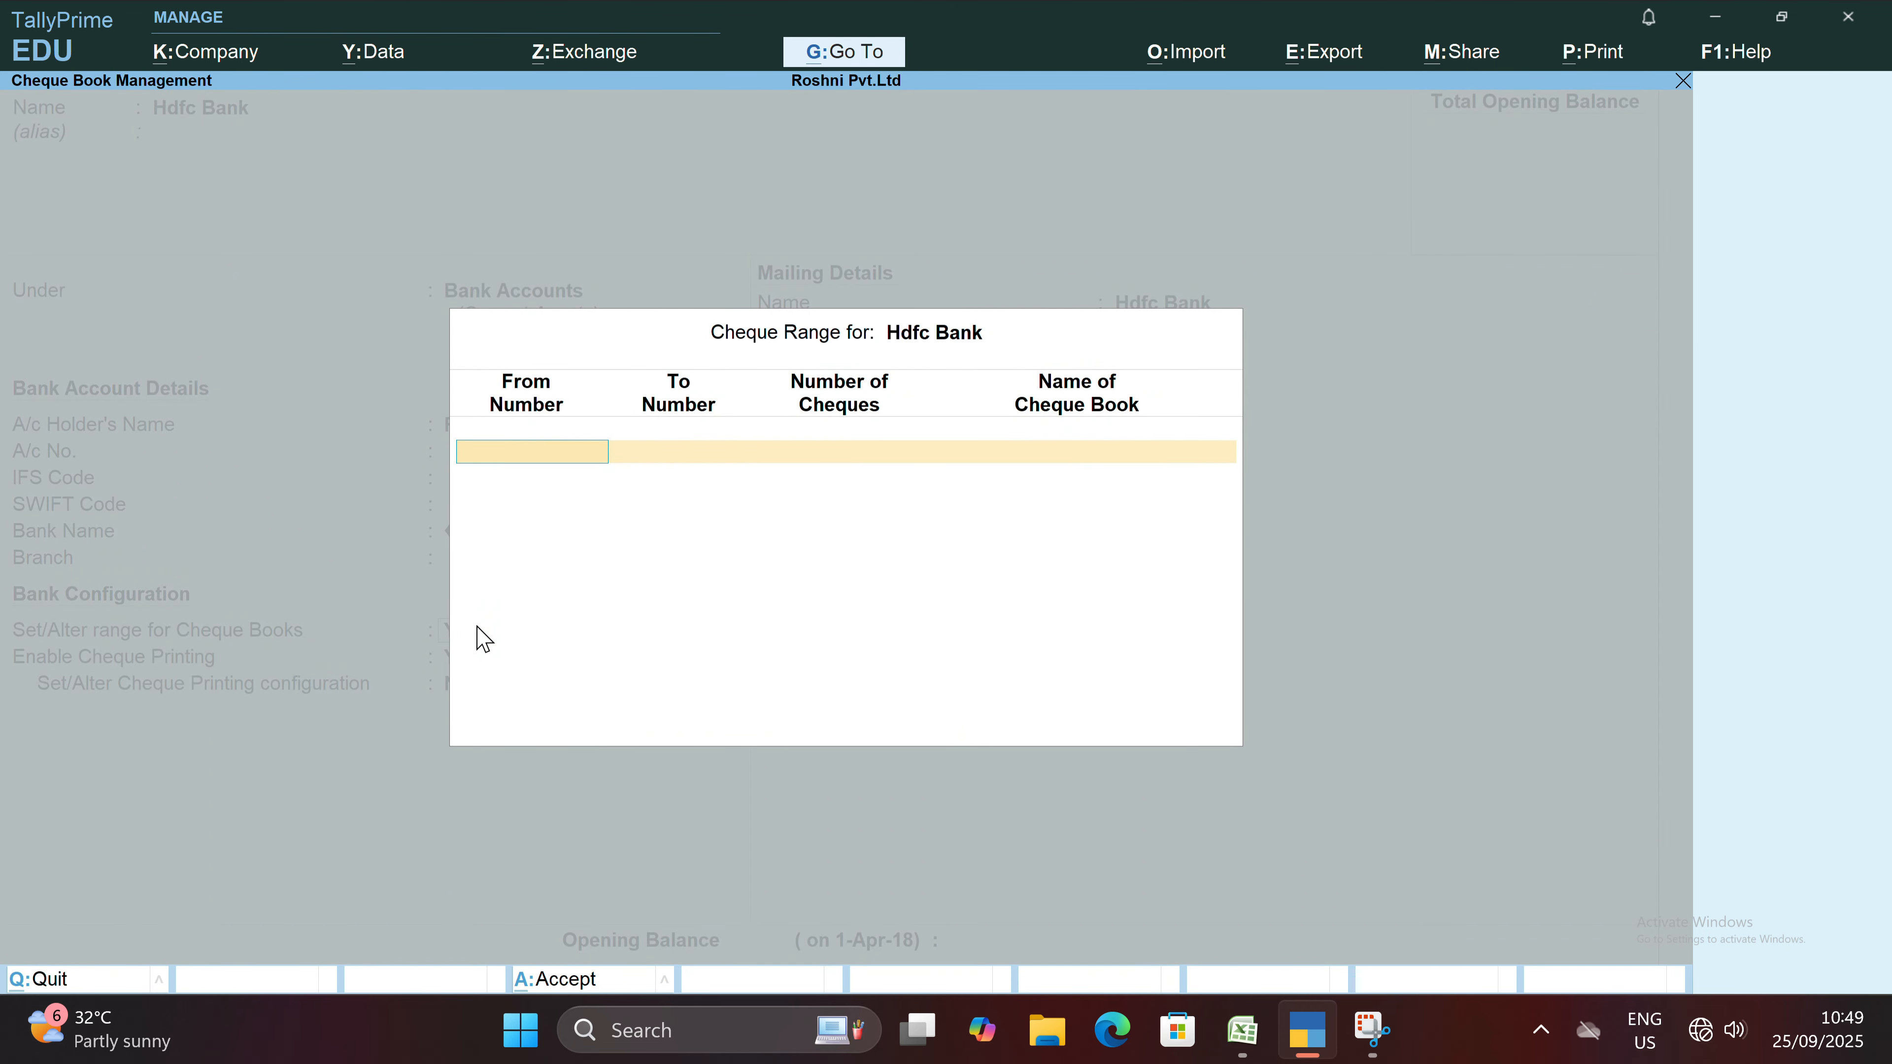
{"action": "key", "text": "Escape"}
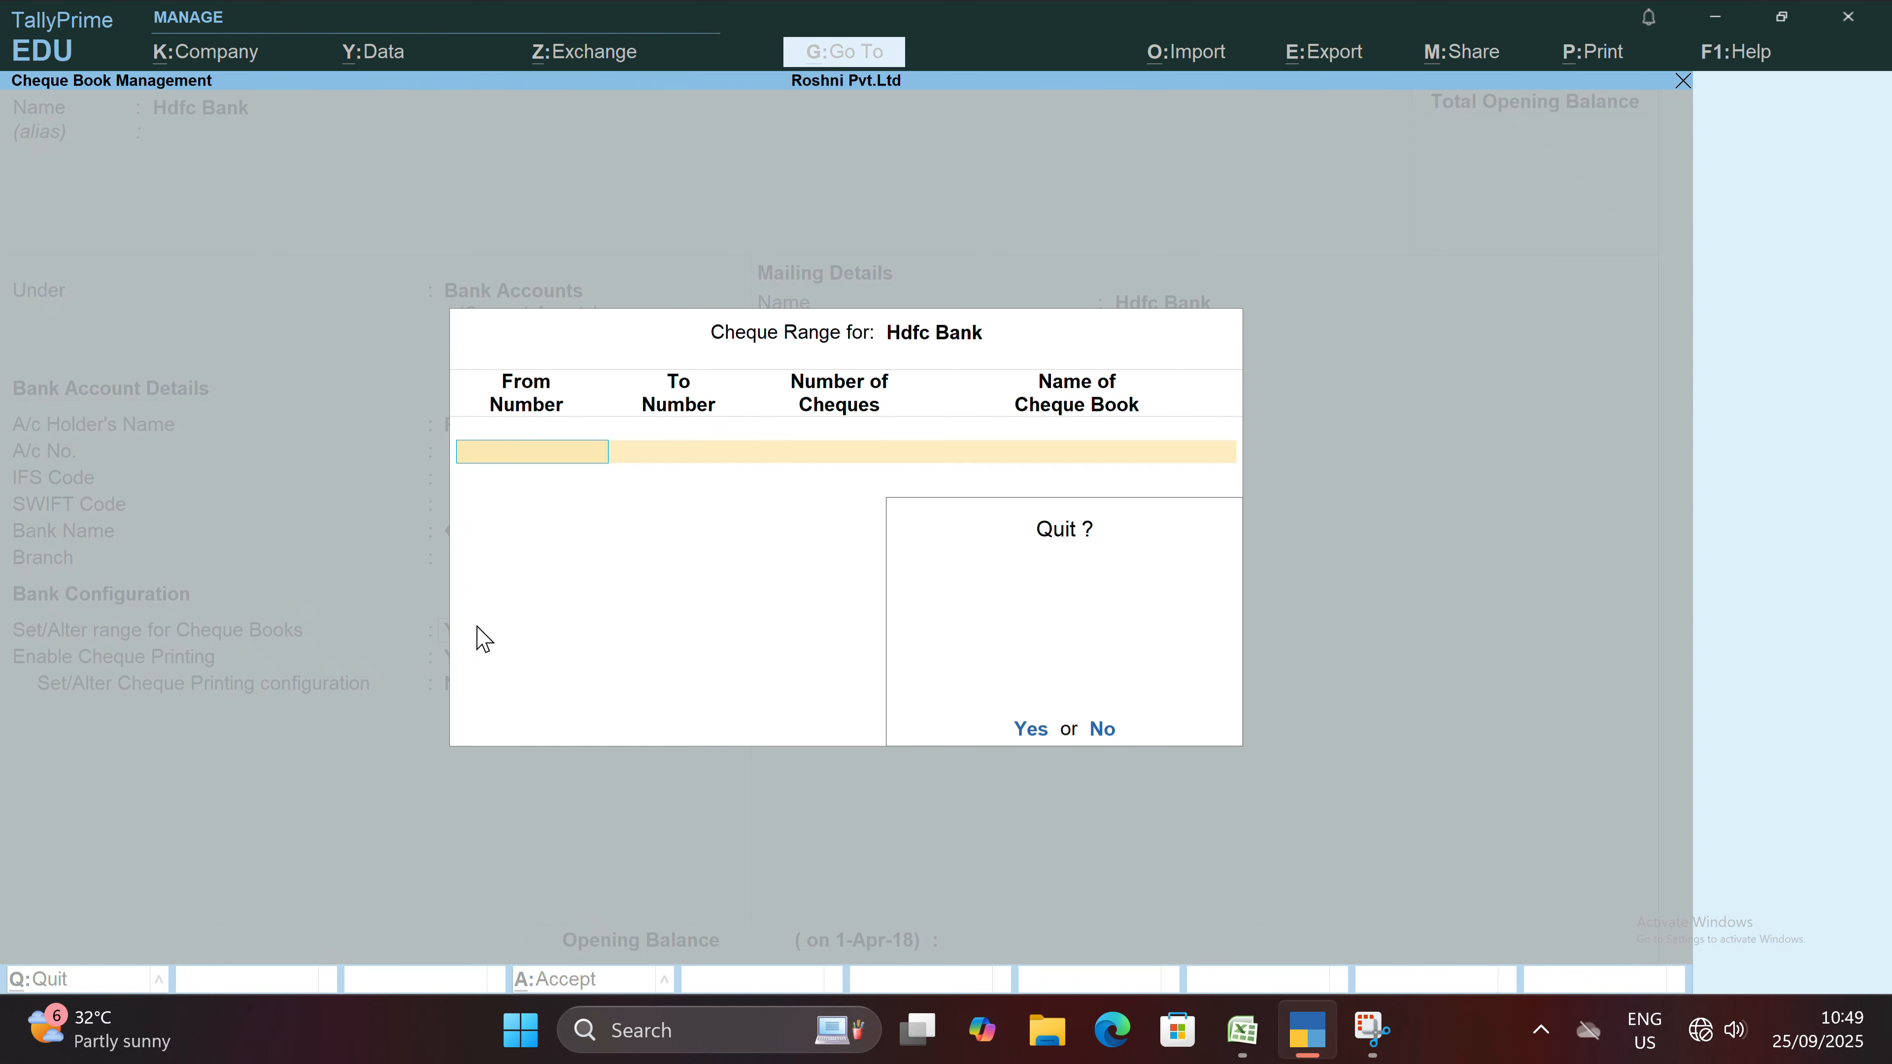
{"action": "key", "text": "y"}
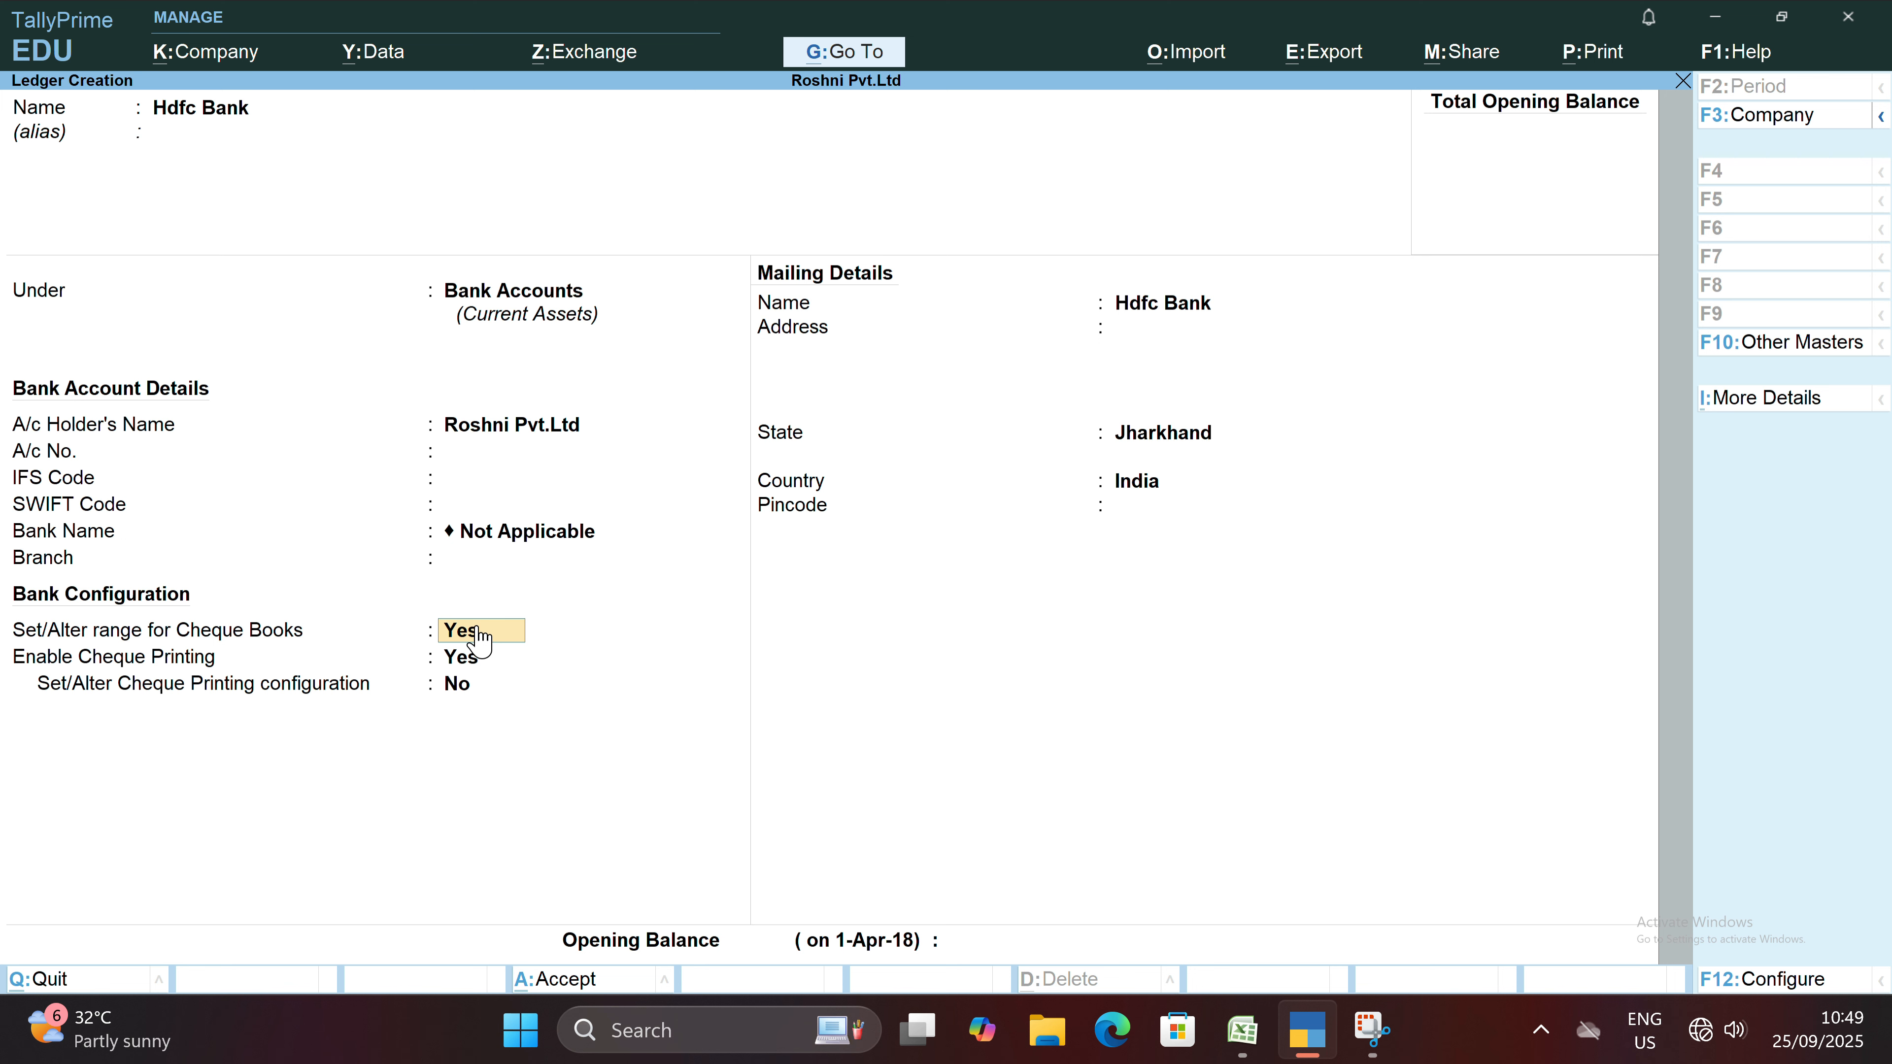
{"action": "left_click", "coordinate": [478, 634]}
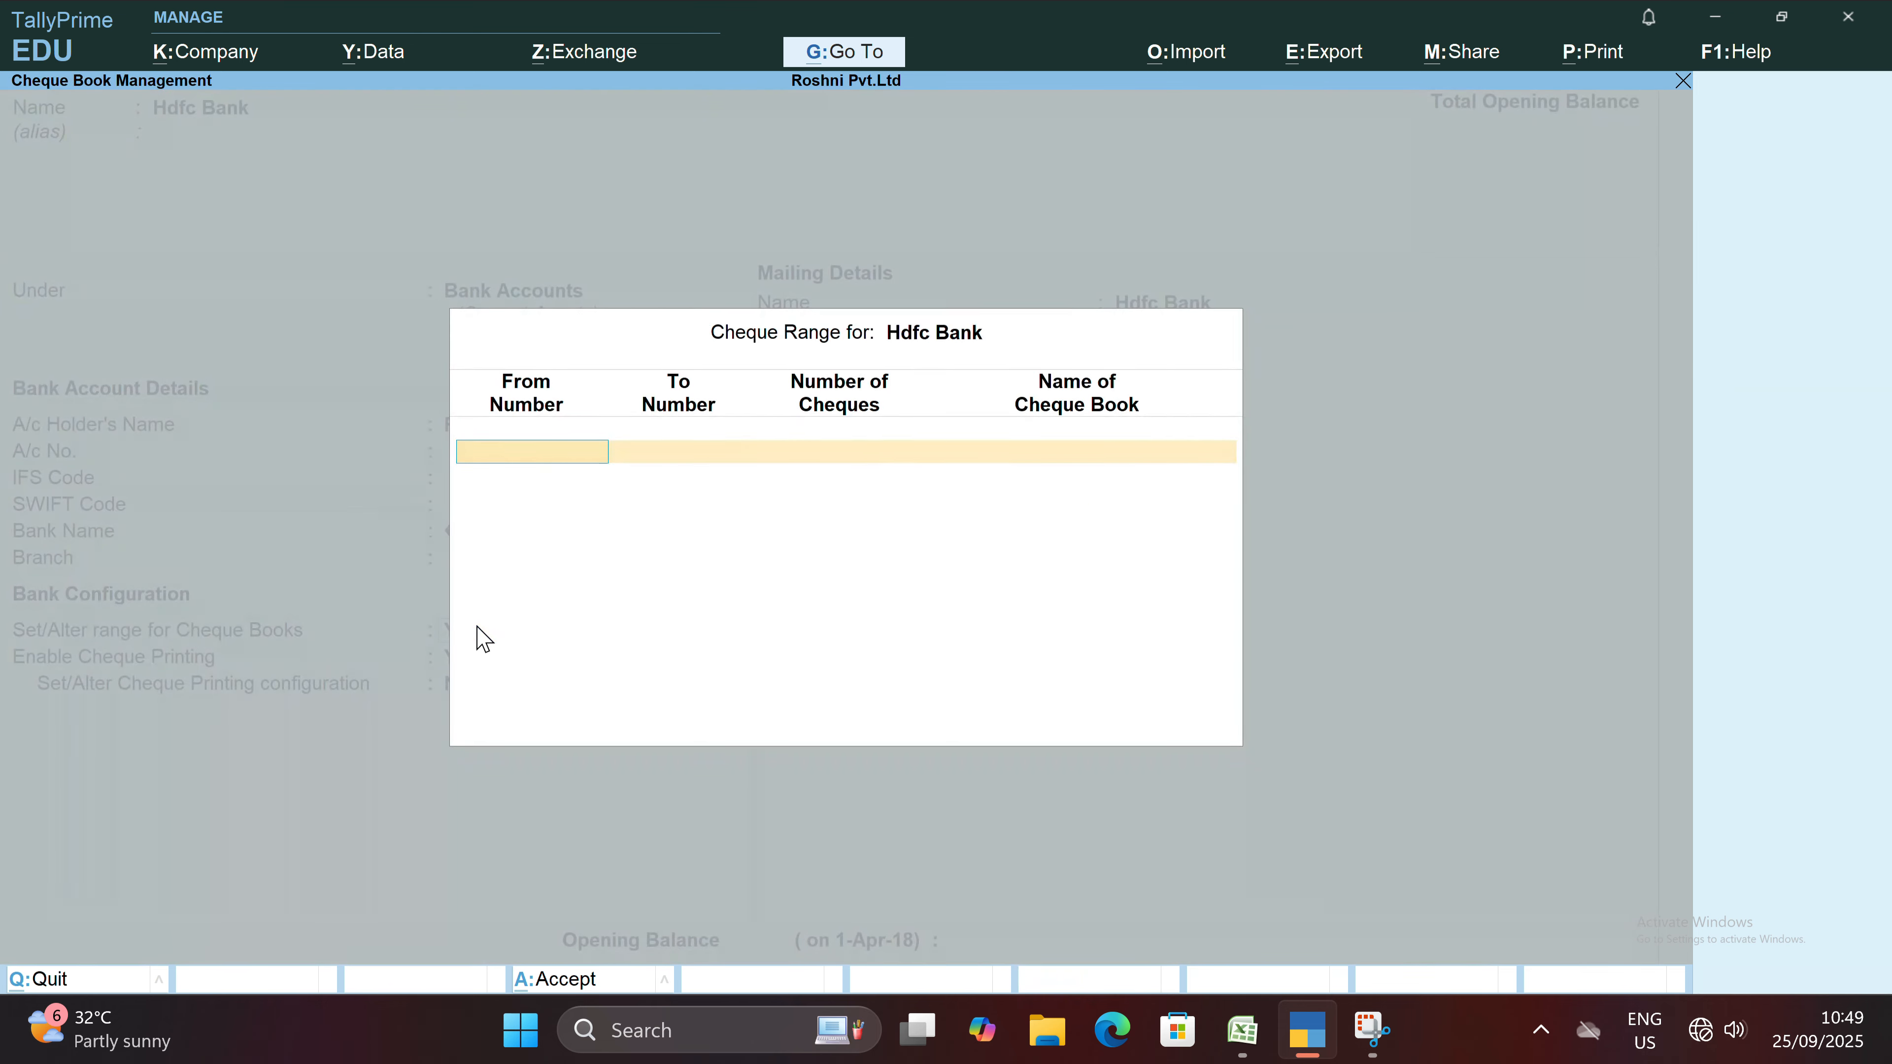
{"action": "key", "text": "Return"}
Keep the default cheque printing configuration and mailing details of the Hdfc Bank ledger and proceed to its opening balance.
{"action": "key", "text": "Return"}
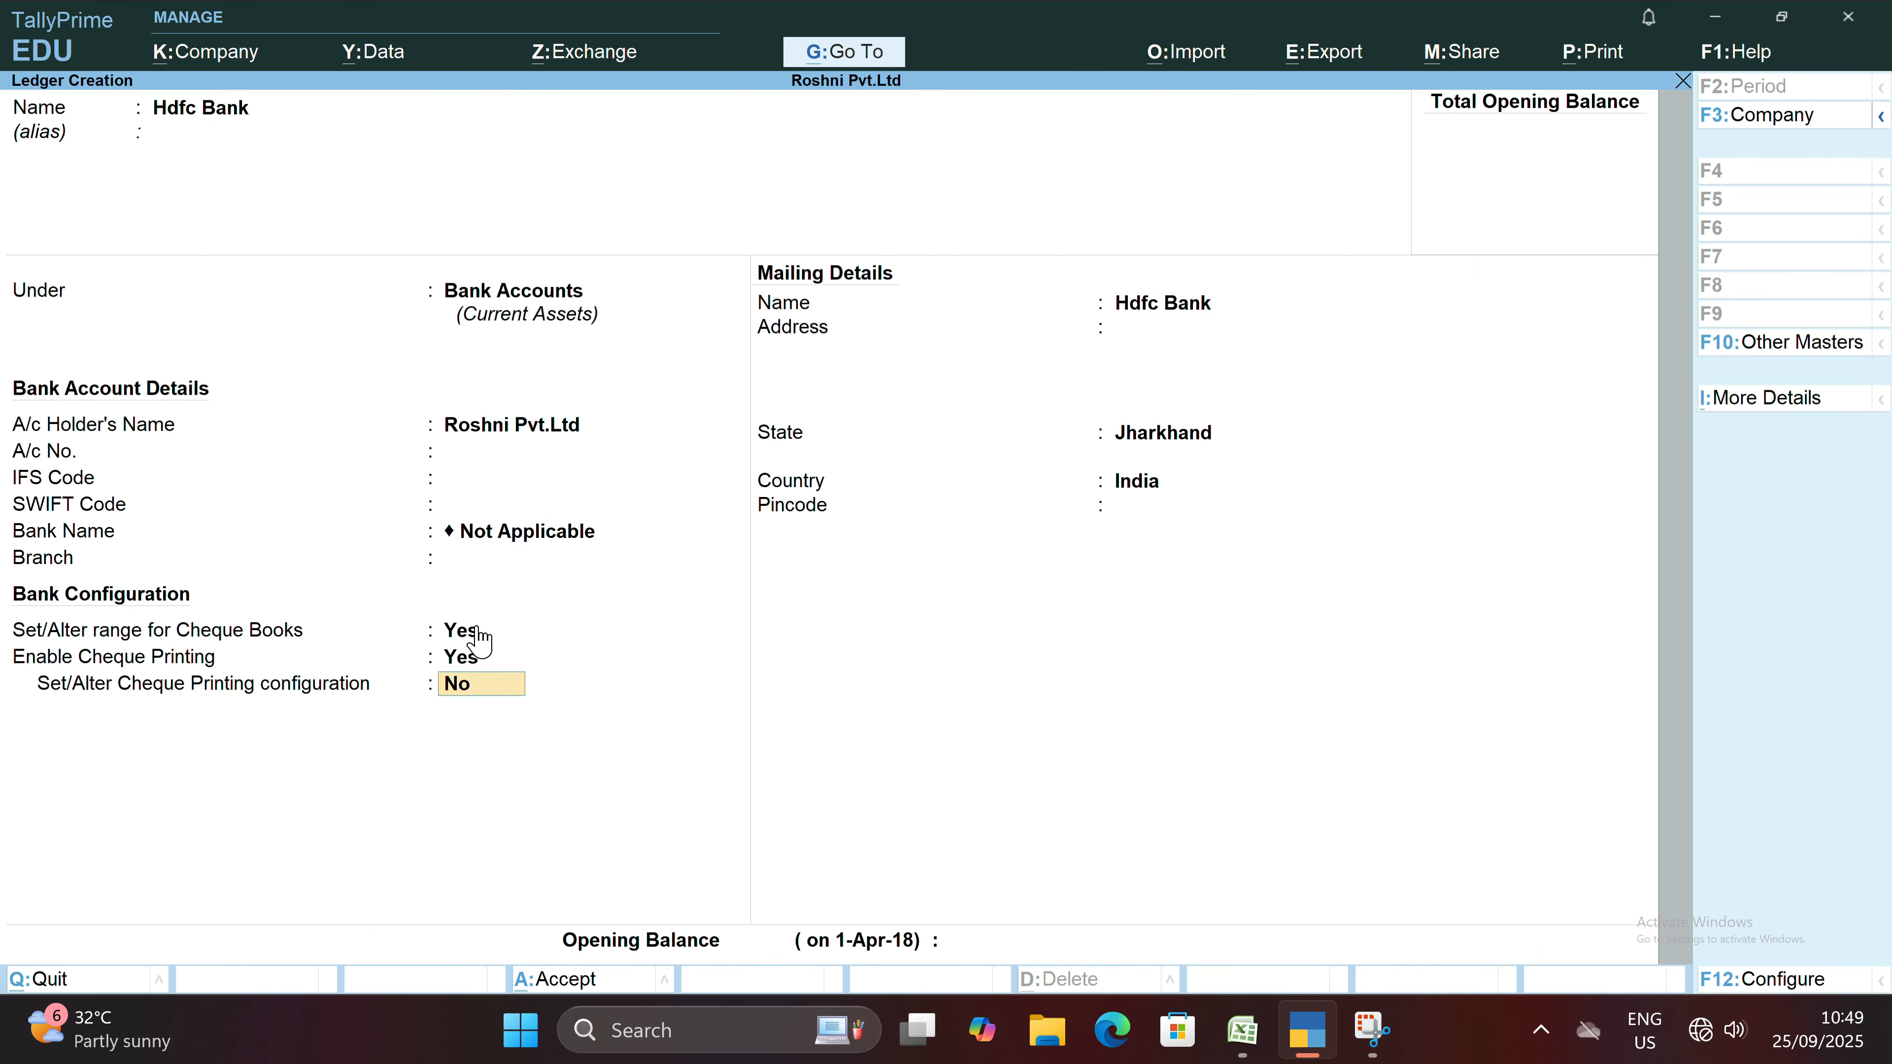
{"action": "key", "text": "Return"}
{"action": "key", "text": "Return"}
{"action": "key", "text": "Return"}
{"action": "key", "text": "Return"}
{"action": "key", "text": "Return"}
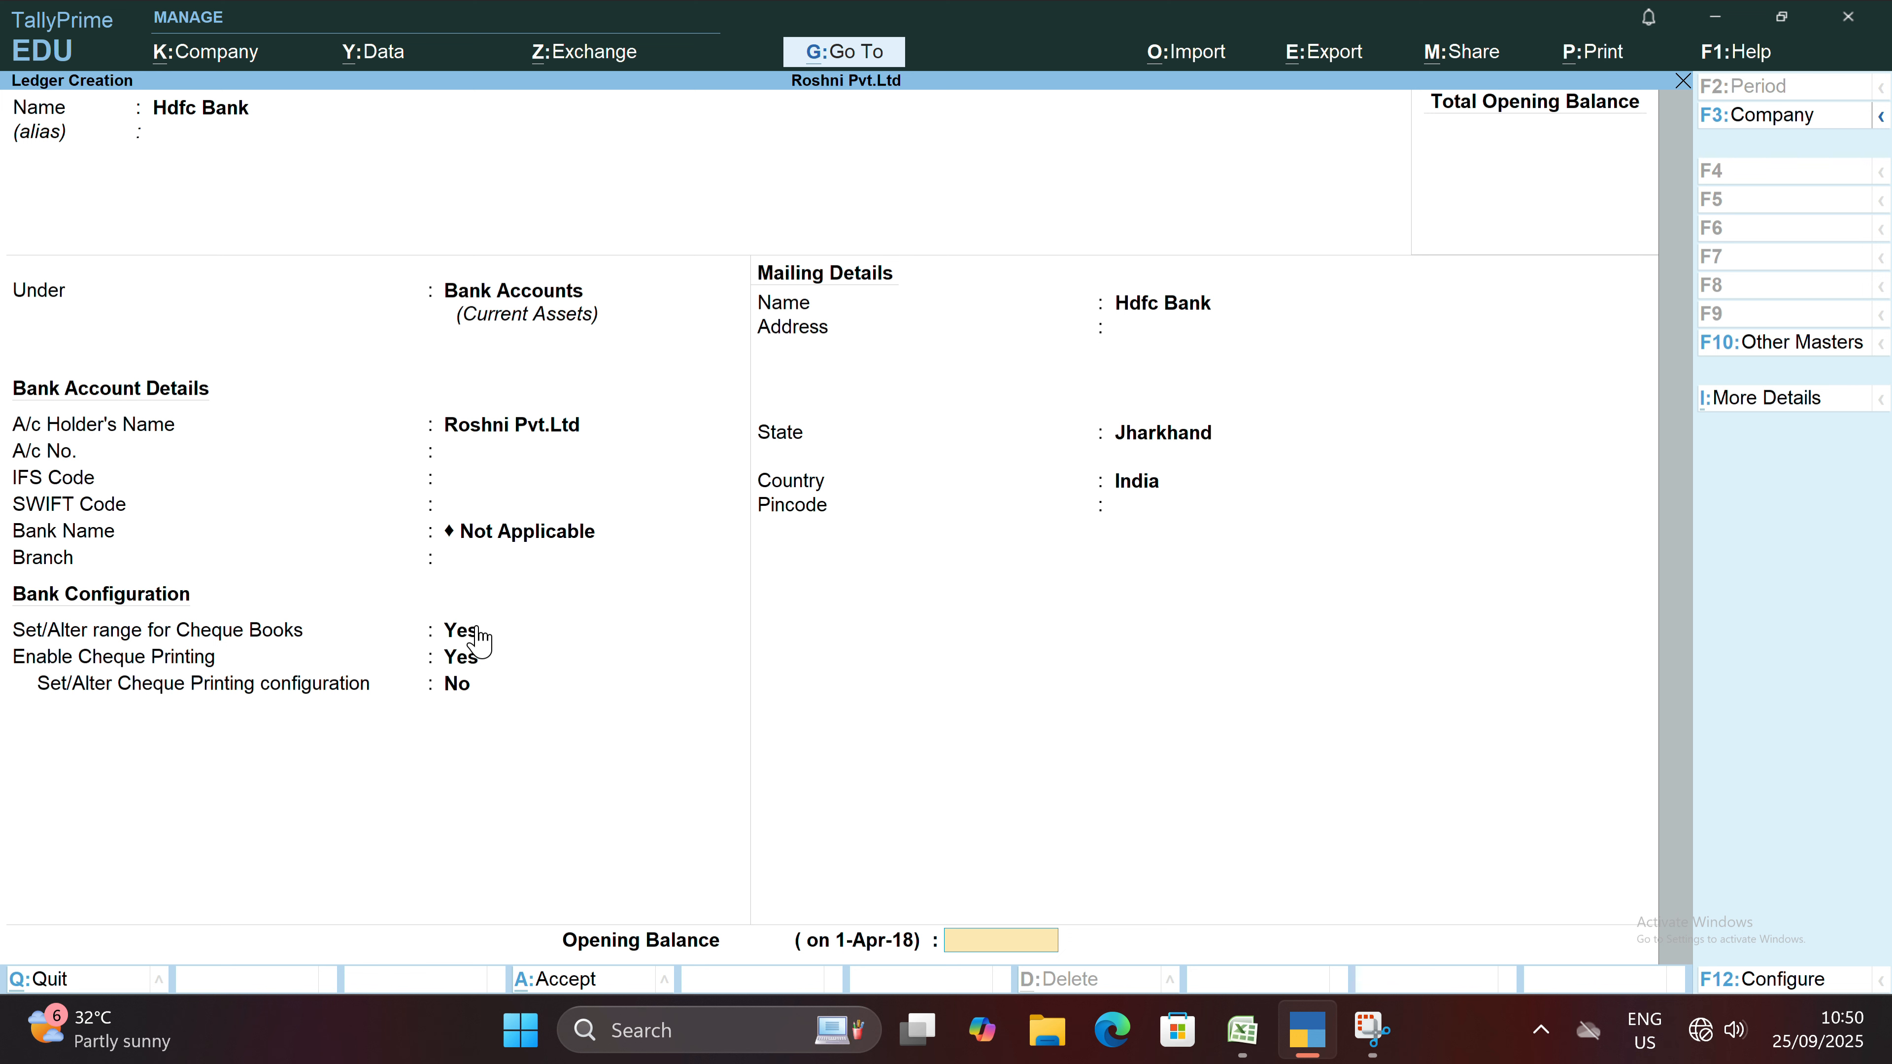
{"action": "type", "text": "100000"}
{"action": "key", "text": "BackSpace"}
{"action": "key", "text": "BackSpace"}
{"action": "key", "text": "BackSpace"}
{"action": "key", "text": "BackSpace"}
{"action": "key", "text": "BackSpace"}
{"action": "key", "text": "BackSpace"}
Save the Hdfc Bank ledger without an opening balance.
{"action": "key", "text": "Return"}
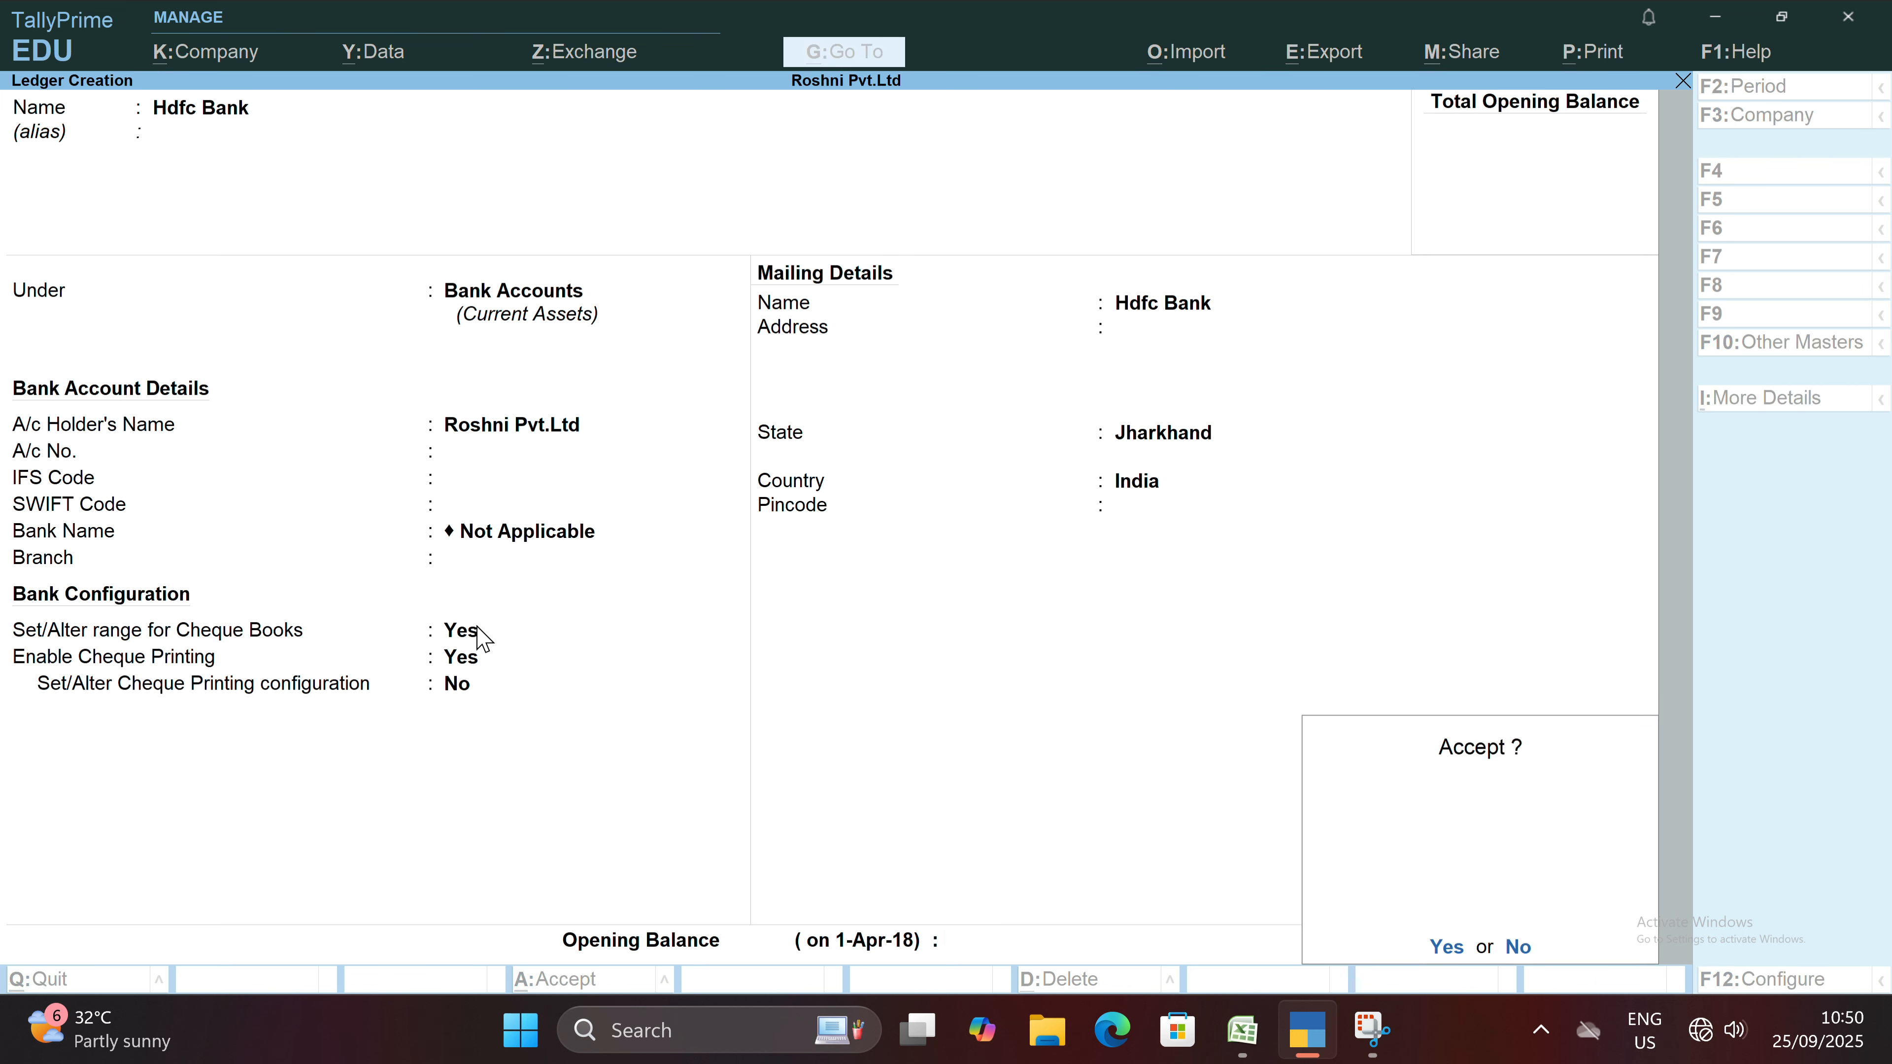
{"action": "key", "text": "y"}
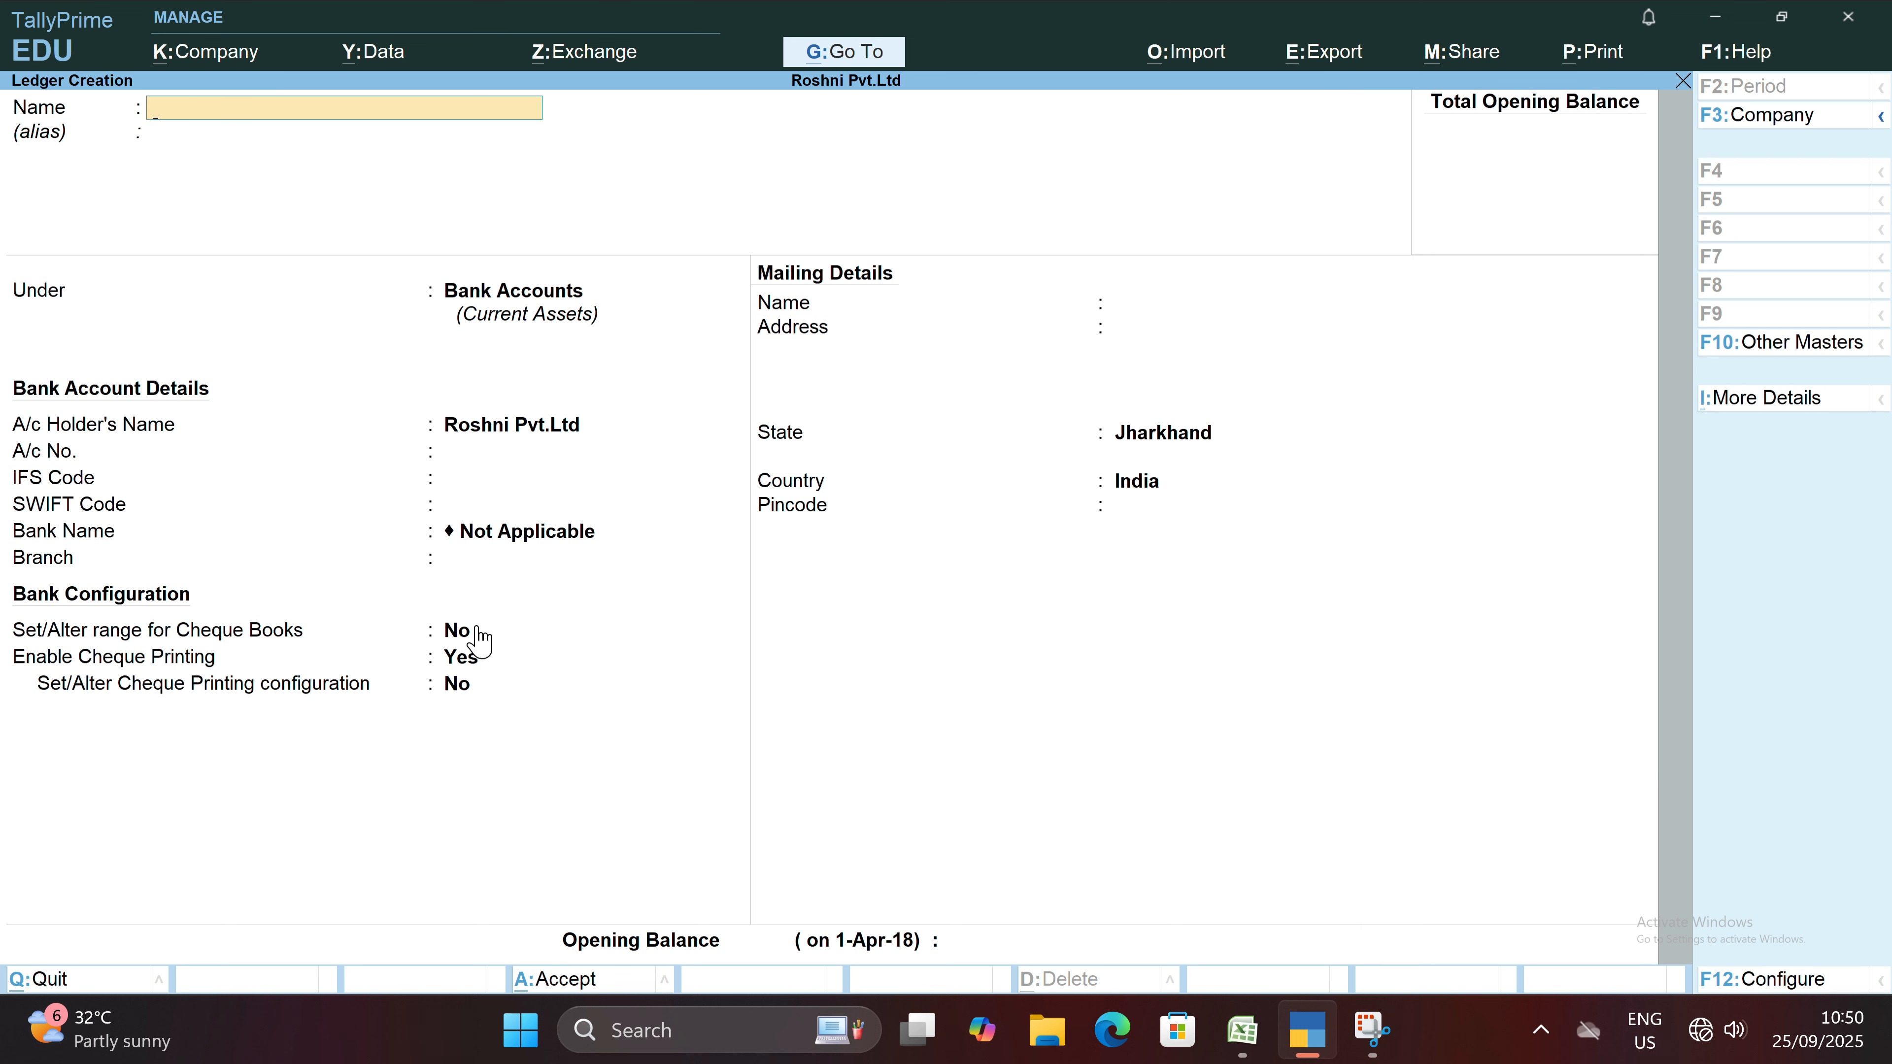
Name the next new ledger Sbi Bank and keep it under the Bank Accounts group.
{"action": "type", "text": "Sbi bank"}
{"action": "key", "text": "Return"}
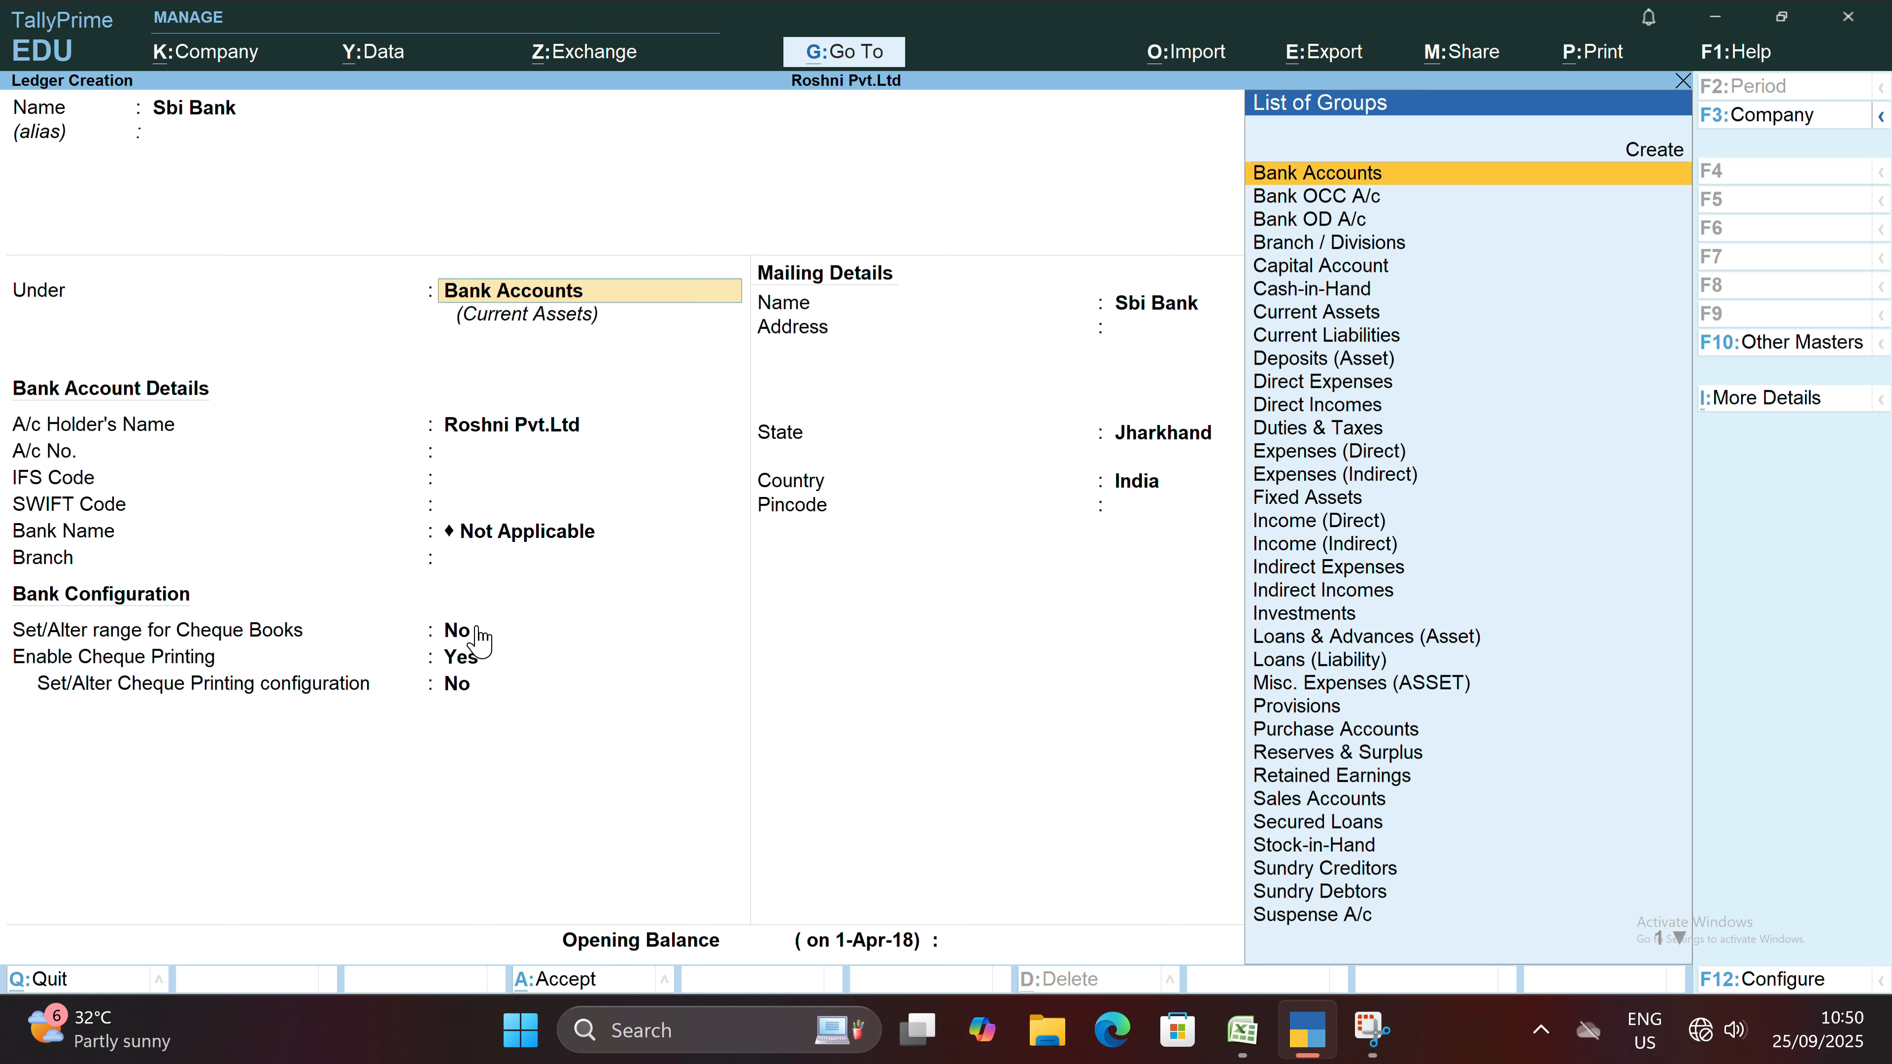
{"action": "key", "text": "Return"}
{"action": "key", "text": "Return"}
{"action": "key", "text": "Return"}
{"action": "key", "text": "Return"}
{"action": "key", "text": "Return"}
{"action": "key", "text": "Return"}
{"action": "key", "text": "Return"}
{"action": "key", "text": "Return"}
{"action": "key", "text": "Return"}
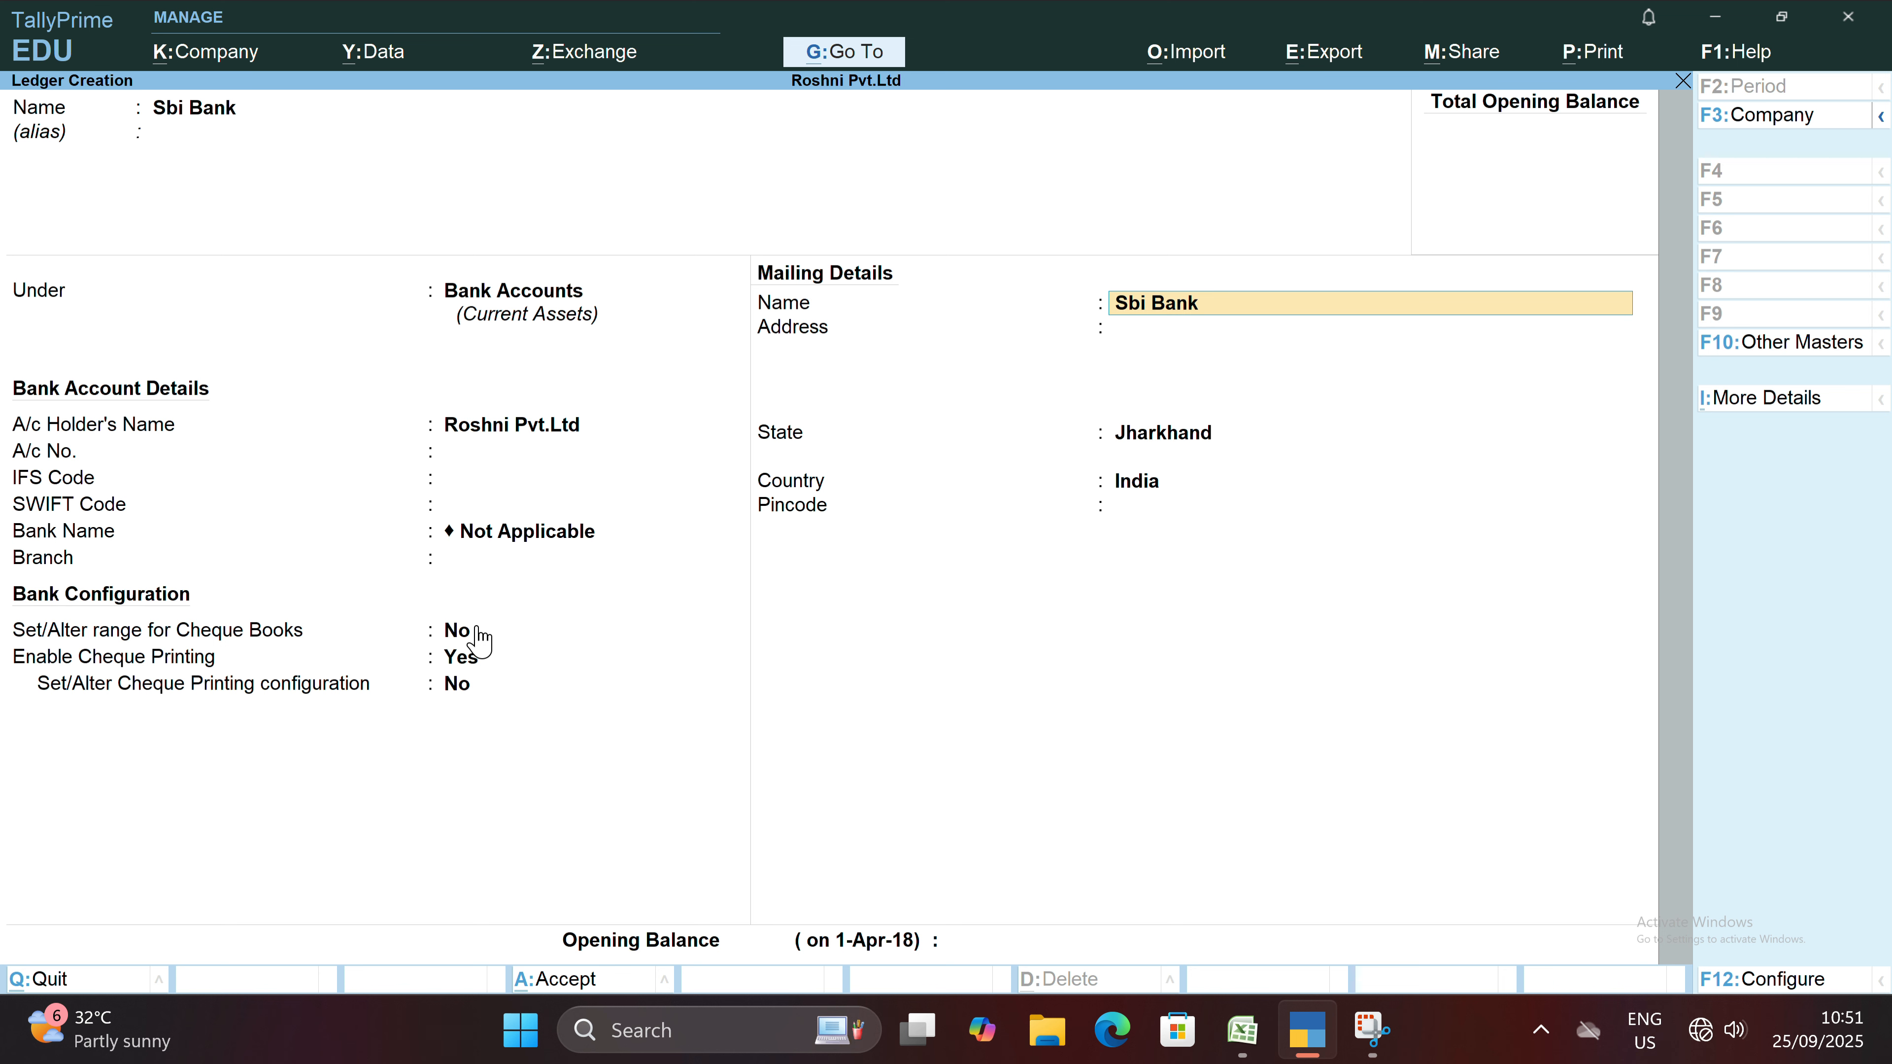
Keep the default bank and mailing details, leave the opening balance blank, and save the Sbi Bank ledger.
{"action": "key", "text": "Return"}
{"action": "key", "text": "Return"}
{"action": "key", "text": "Return"}
{"action": "key", "text": "Return"}
{"action": "key", "text": "Return"}
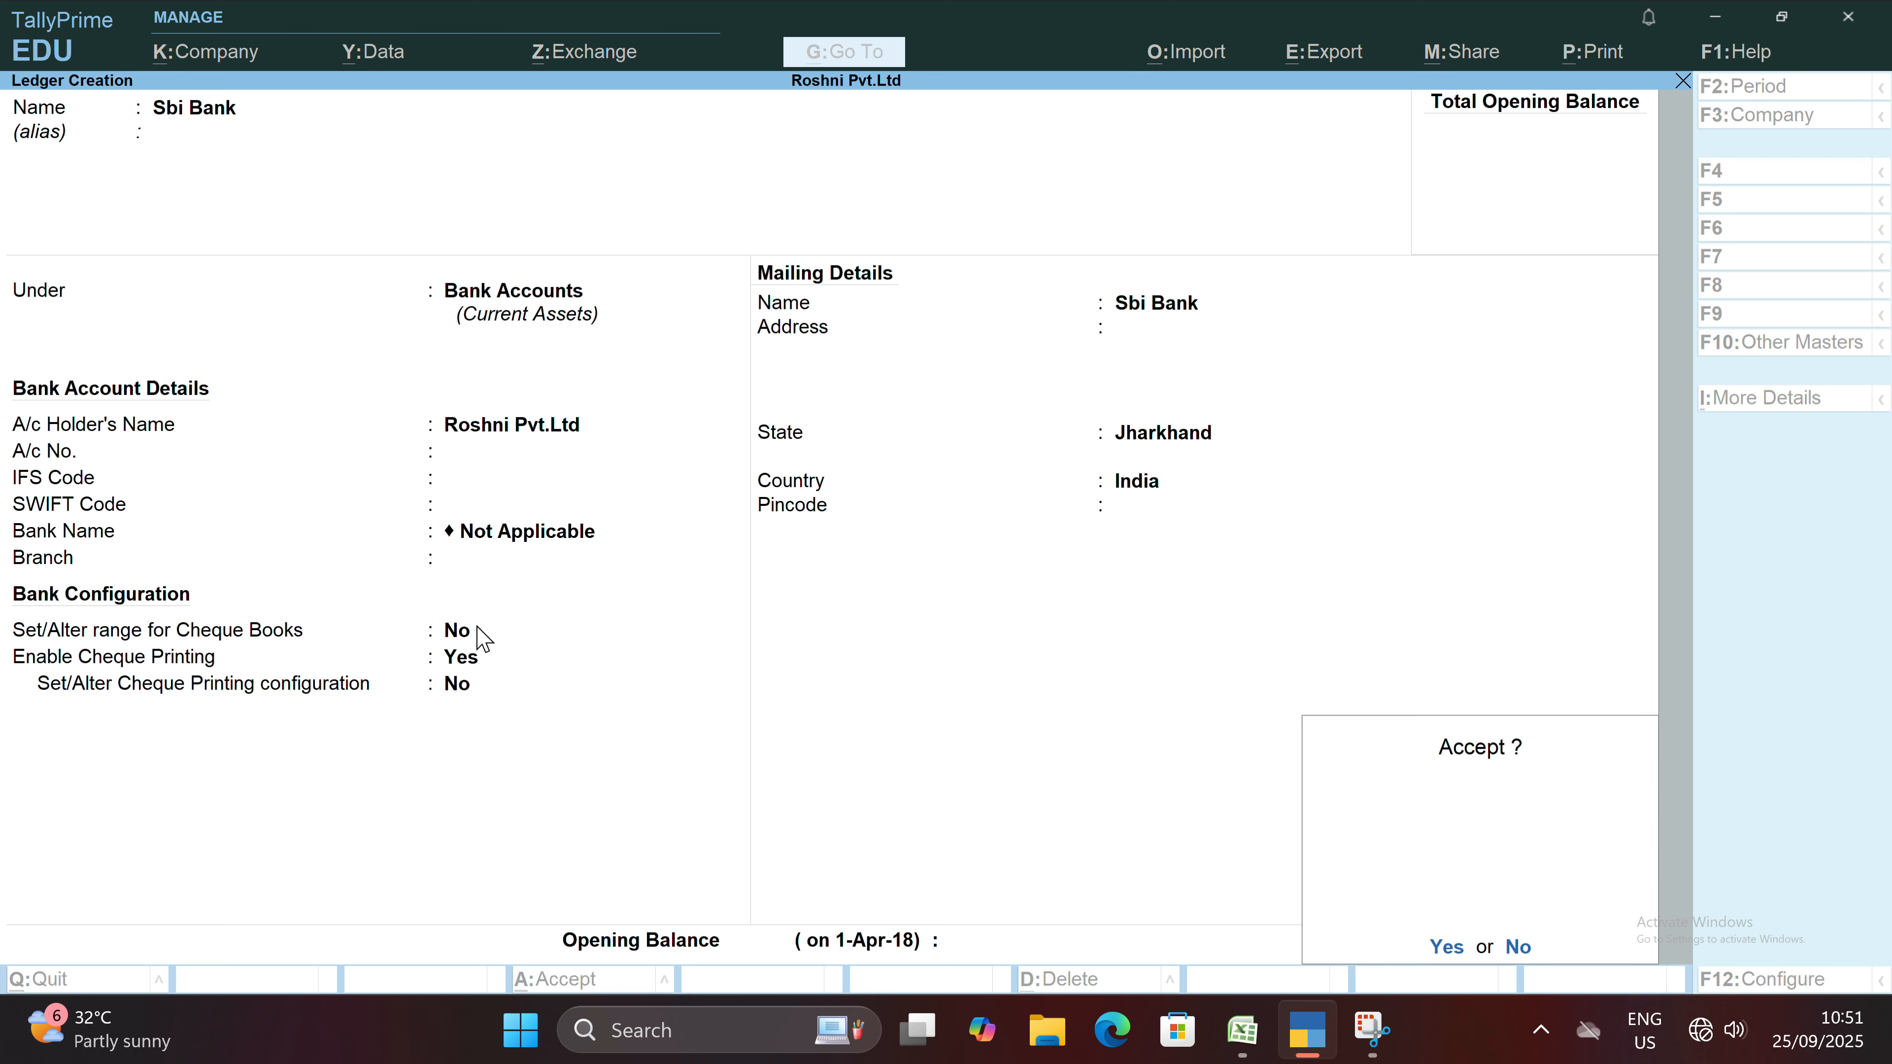
{"action": "key", "text": "Return"}
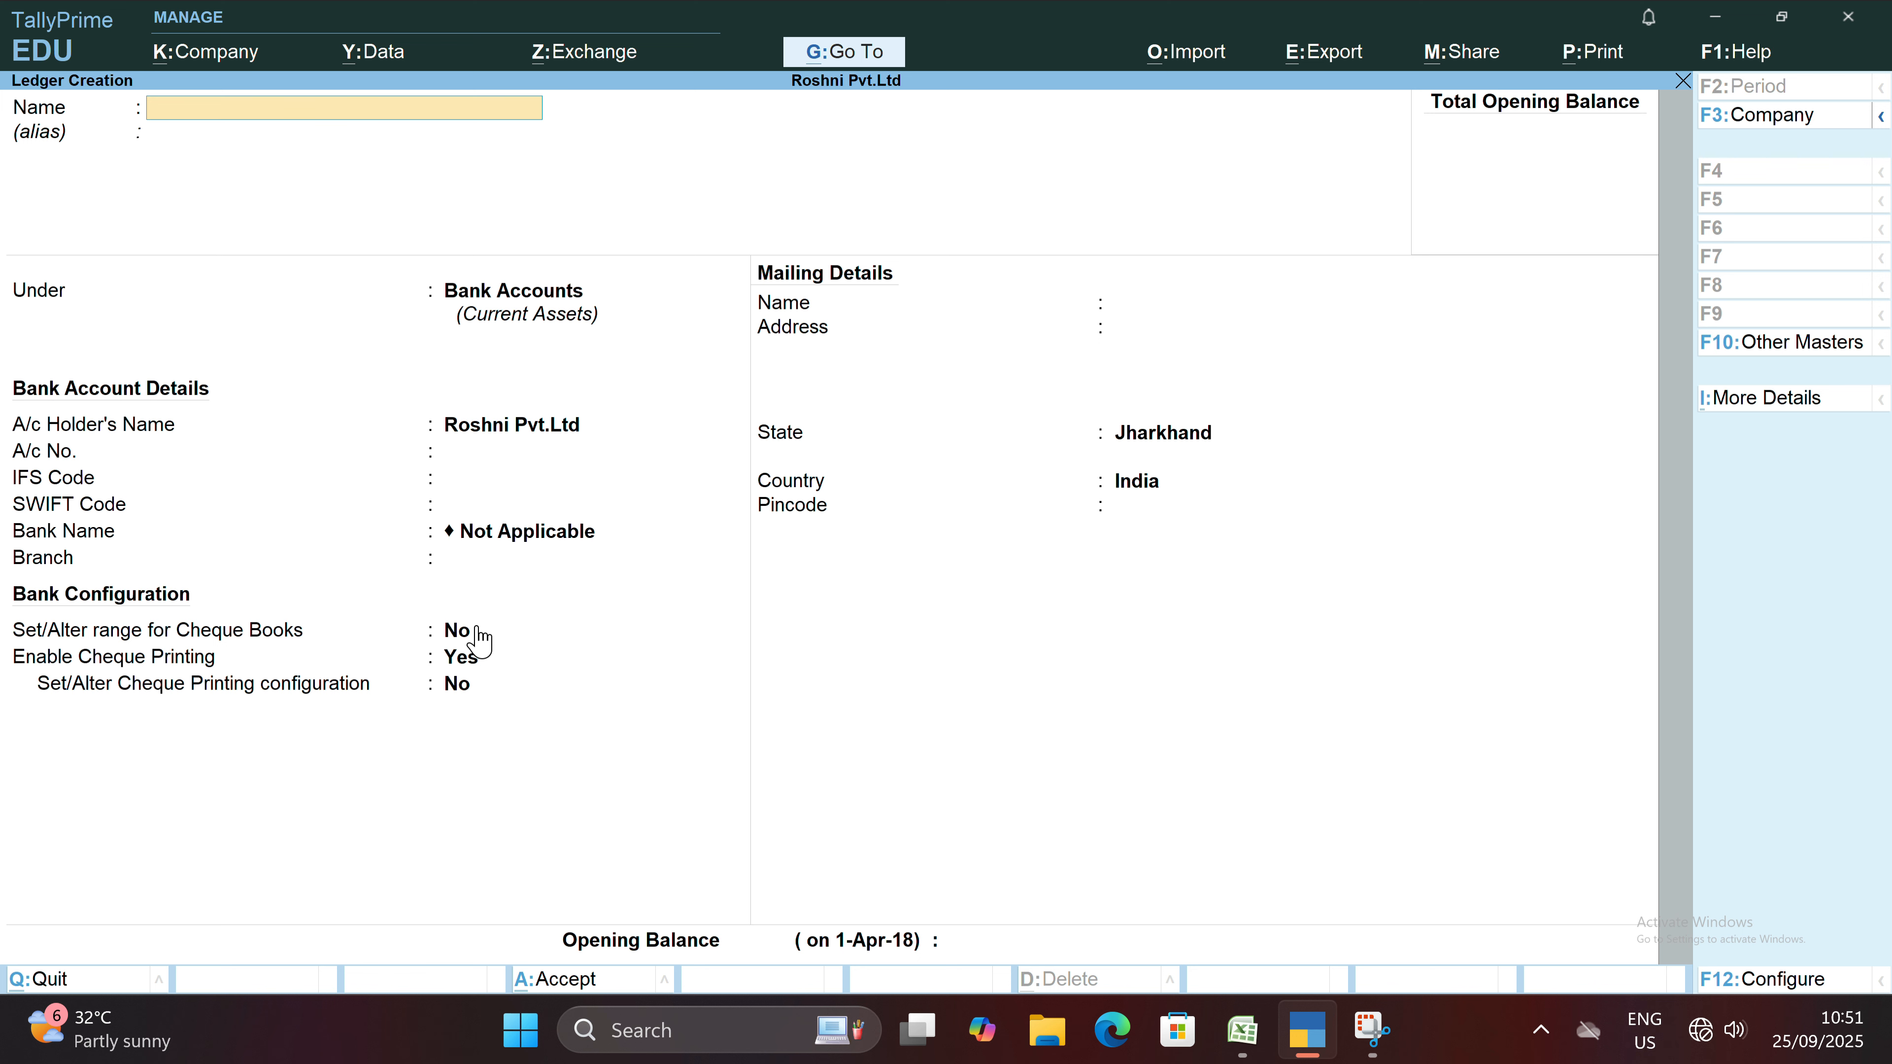
Name the next new ledger Rent Expenses and leave its alias blank.
{"action": "type", "text": "Rent Expenses"}
{"action": "key", "text": "Return"}
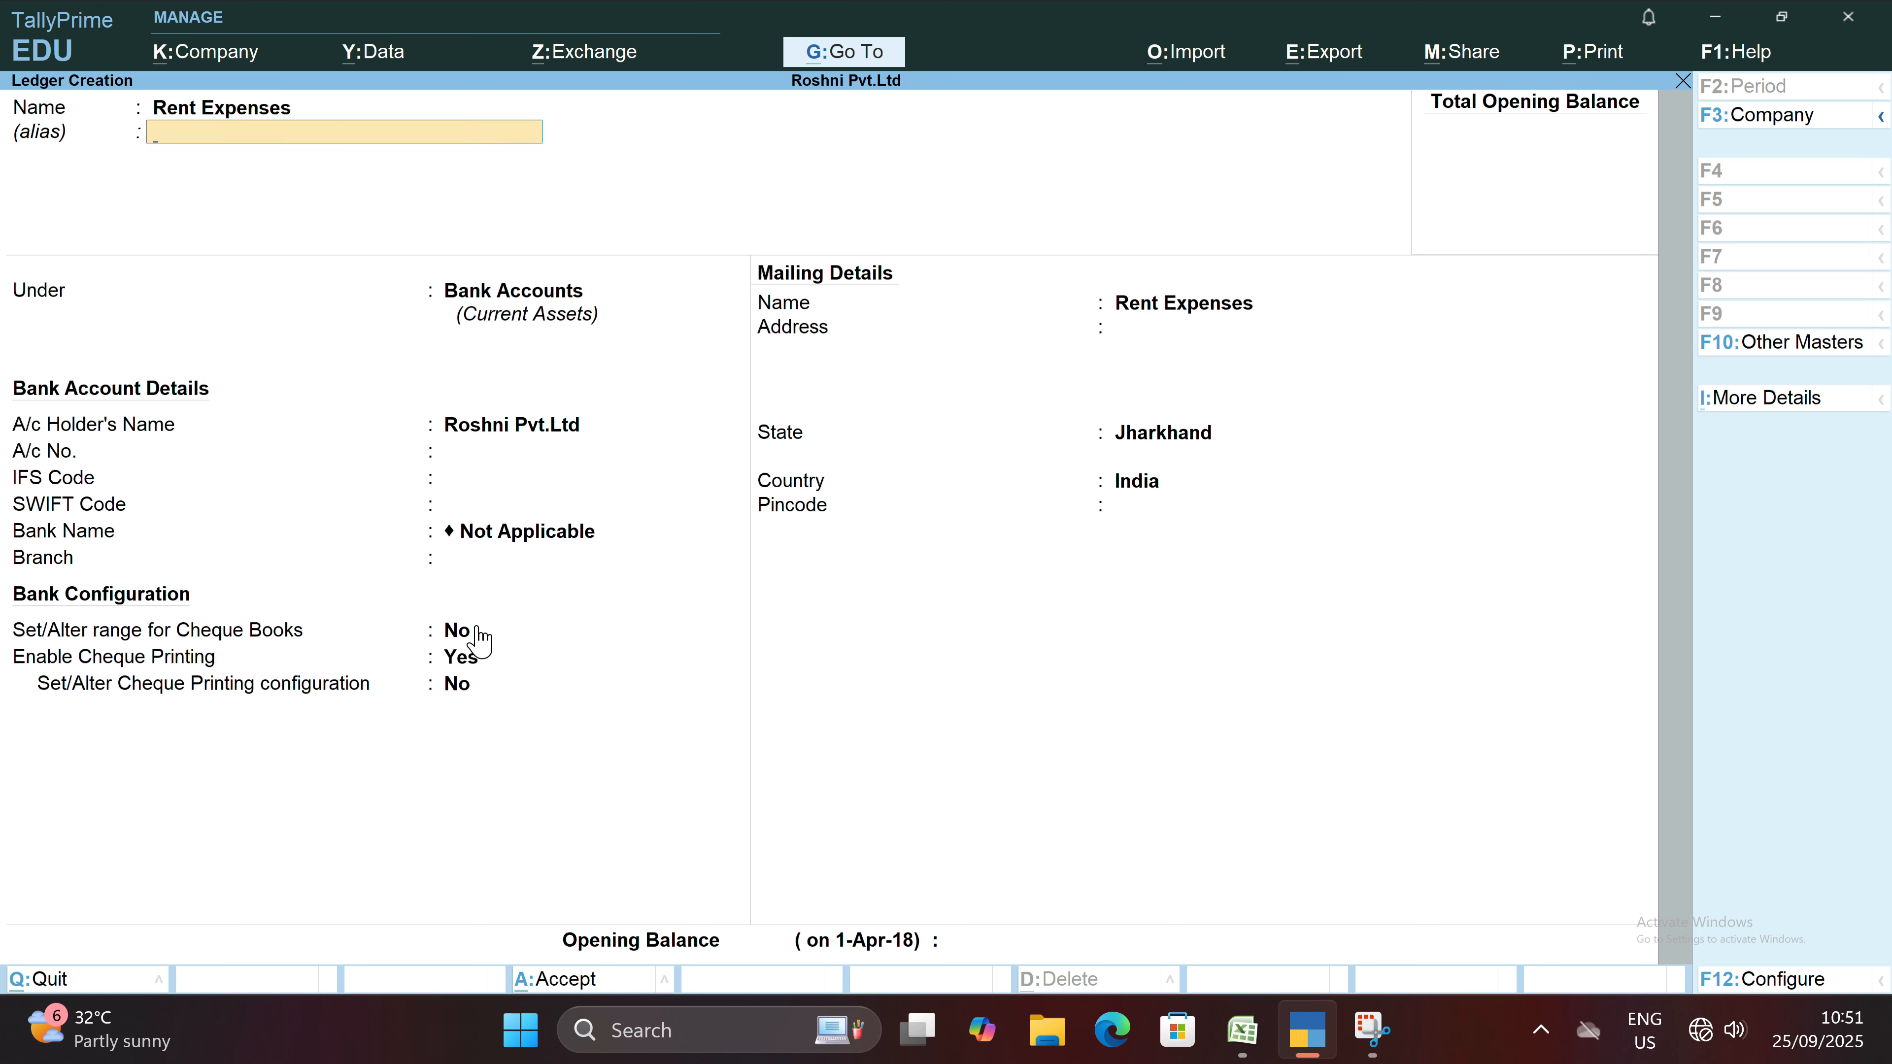
{"action": "key", "text": "Return"}
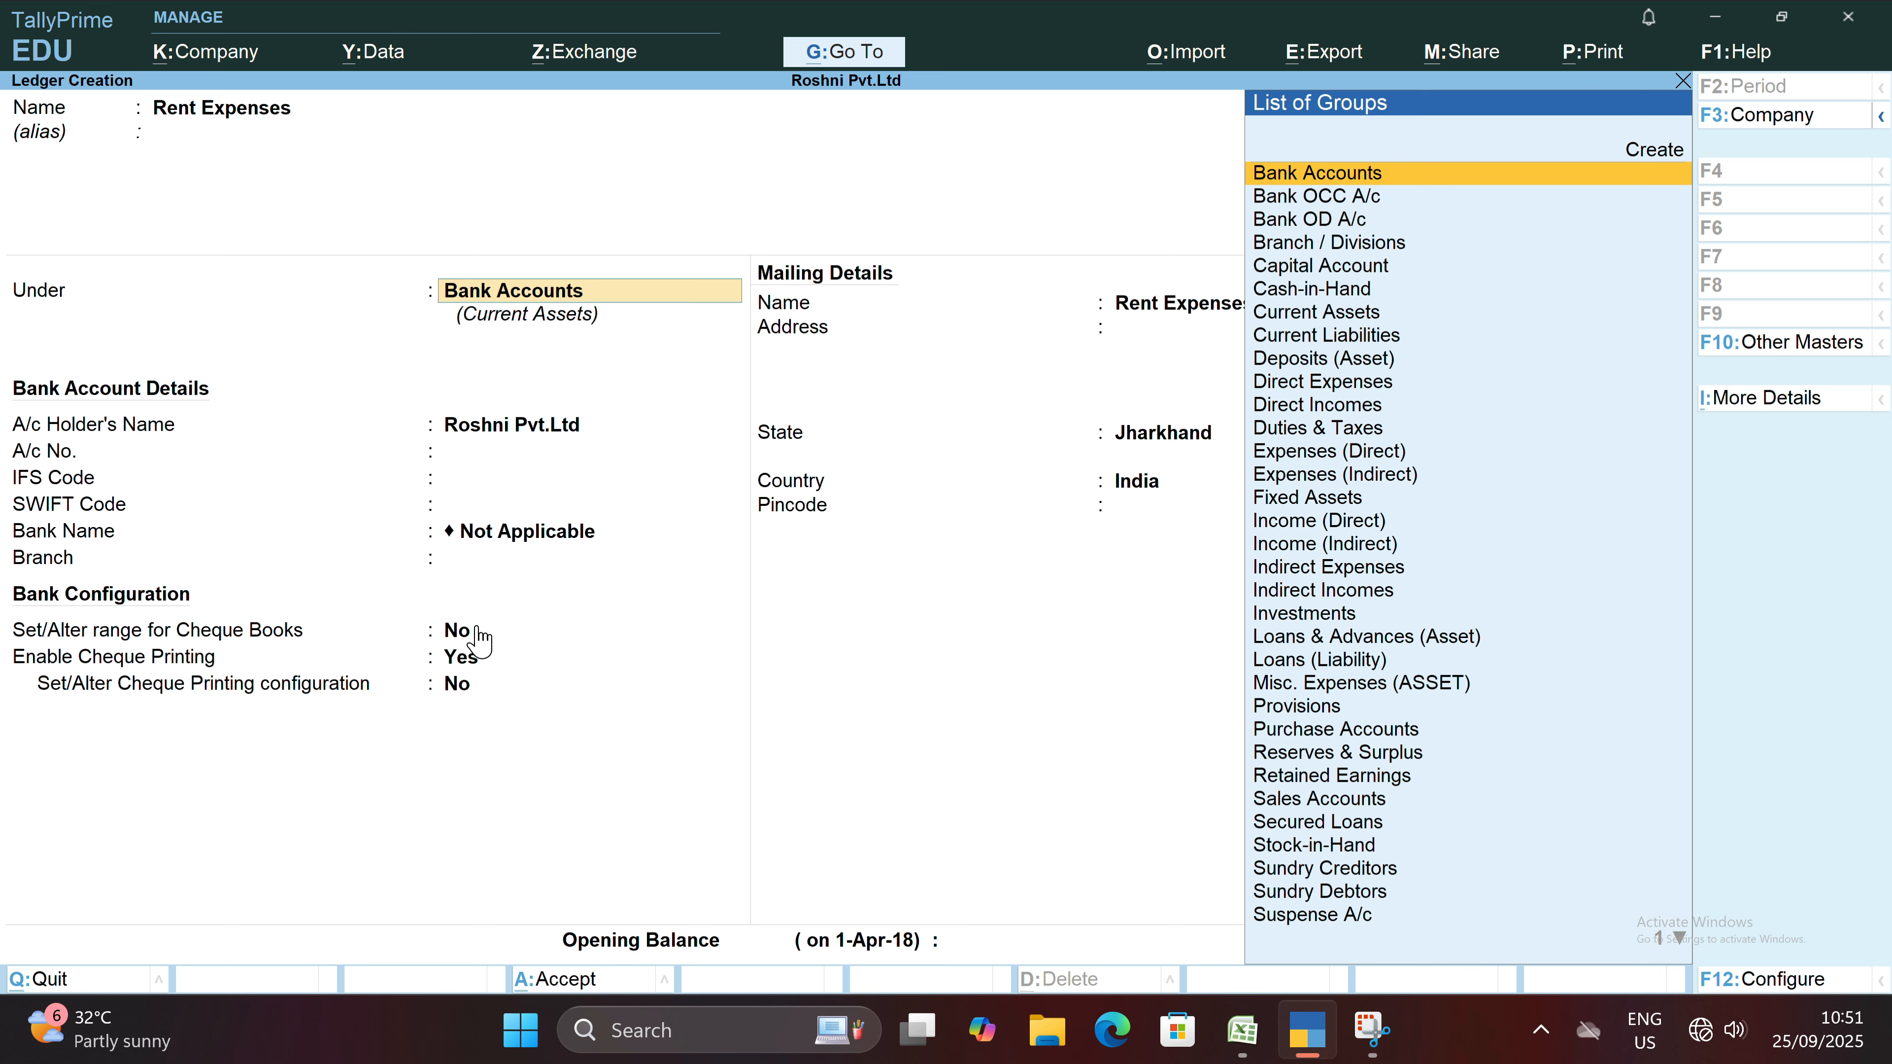
Place the Rent Expenses ledger under the Indirect Expenses group.
{"action": "key", "text": "Down"}
{"action": "key", "text": "Down"}
{"action": "key", "text": "Down"}
{"action": "key", "text": "Down"}
{"action": "key", "text": "Down"}
{"action": "key", "text": "Down"}
{"action": "key", "text": "Down"}
{"action": "key", "text": "Down"}
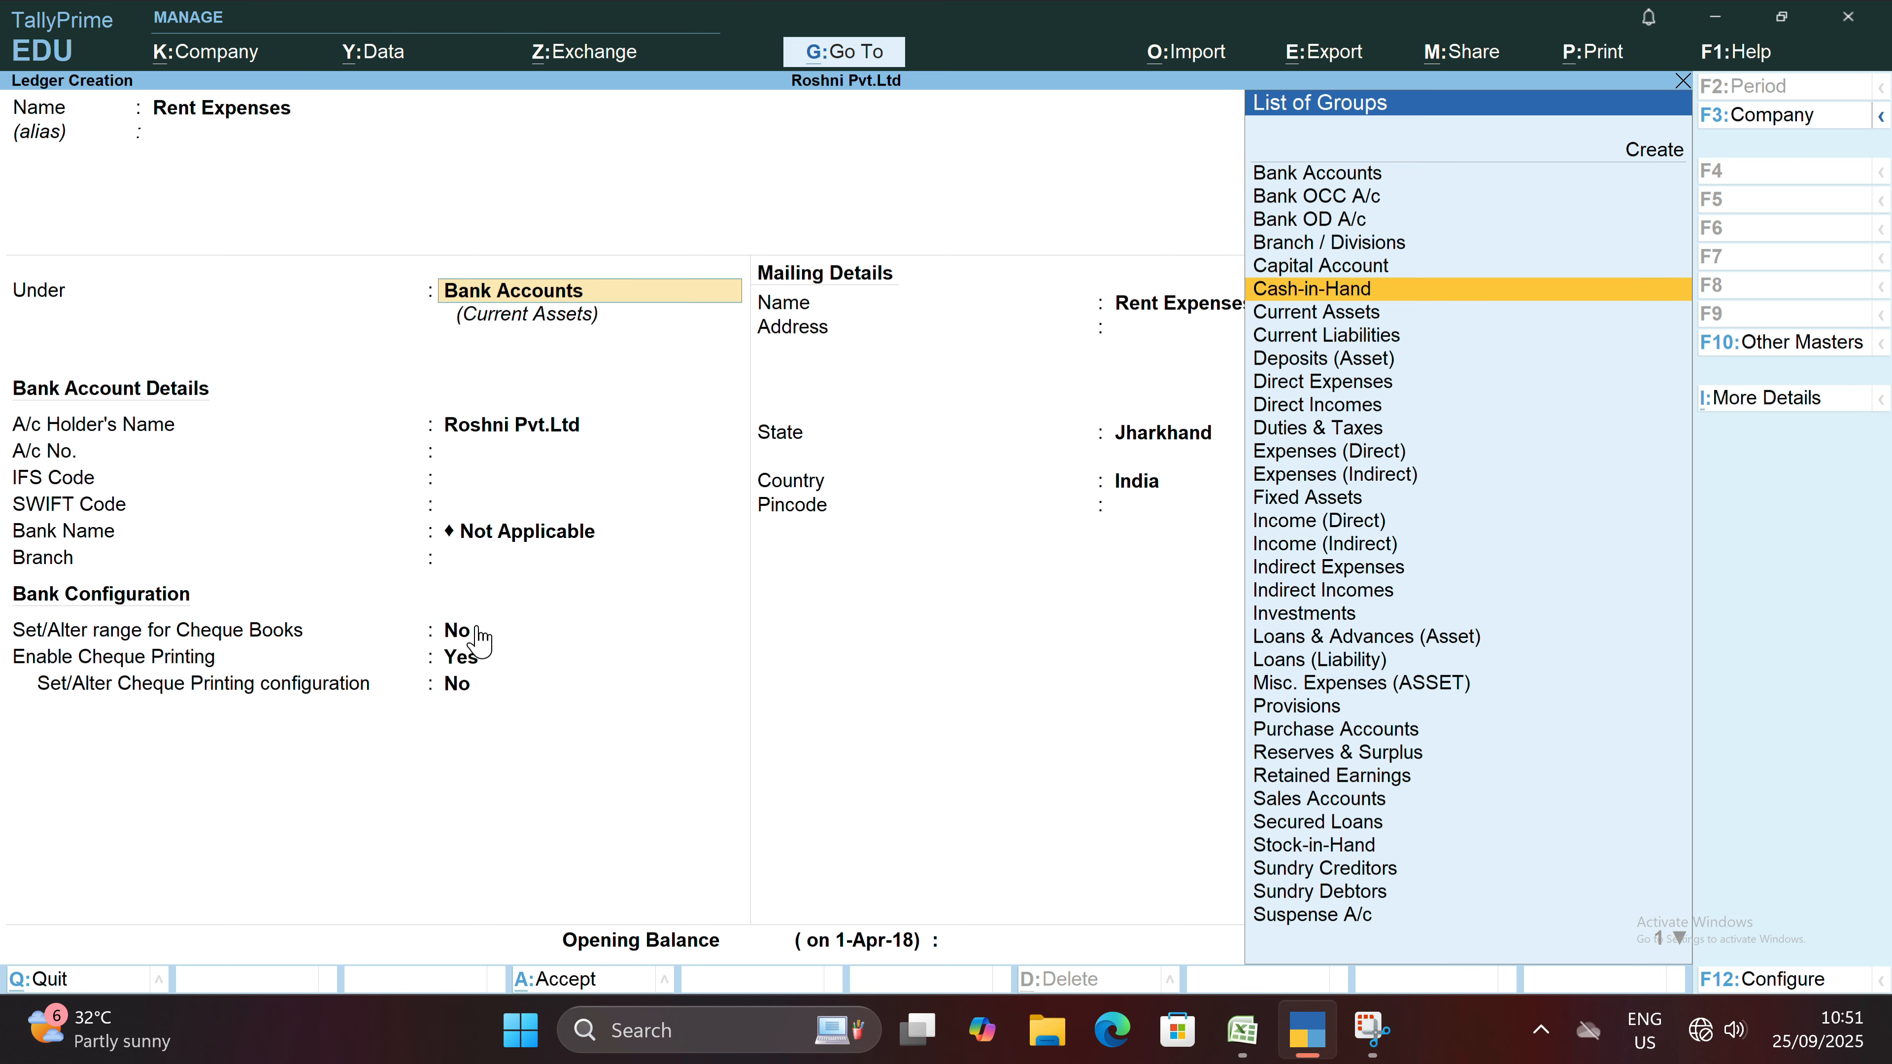
{"action": "key", "text": "Down"}
{"action": "key", "text": "Down"}
{"action": "key", "text": "Down"}
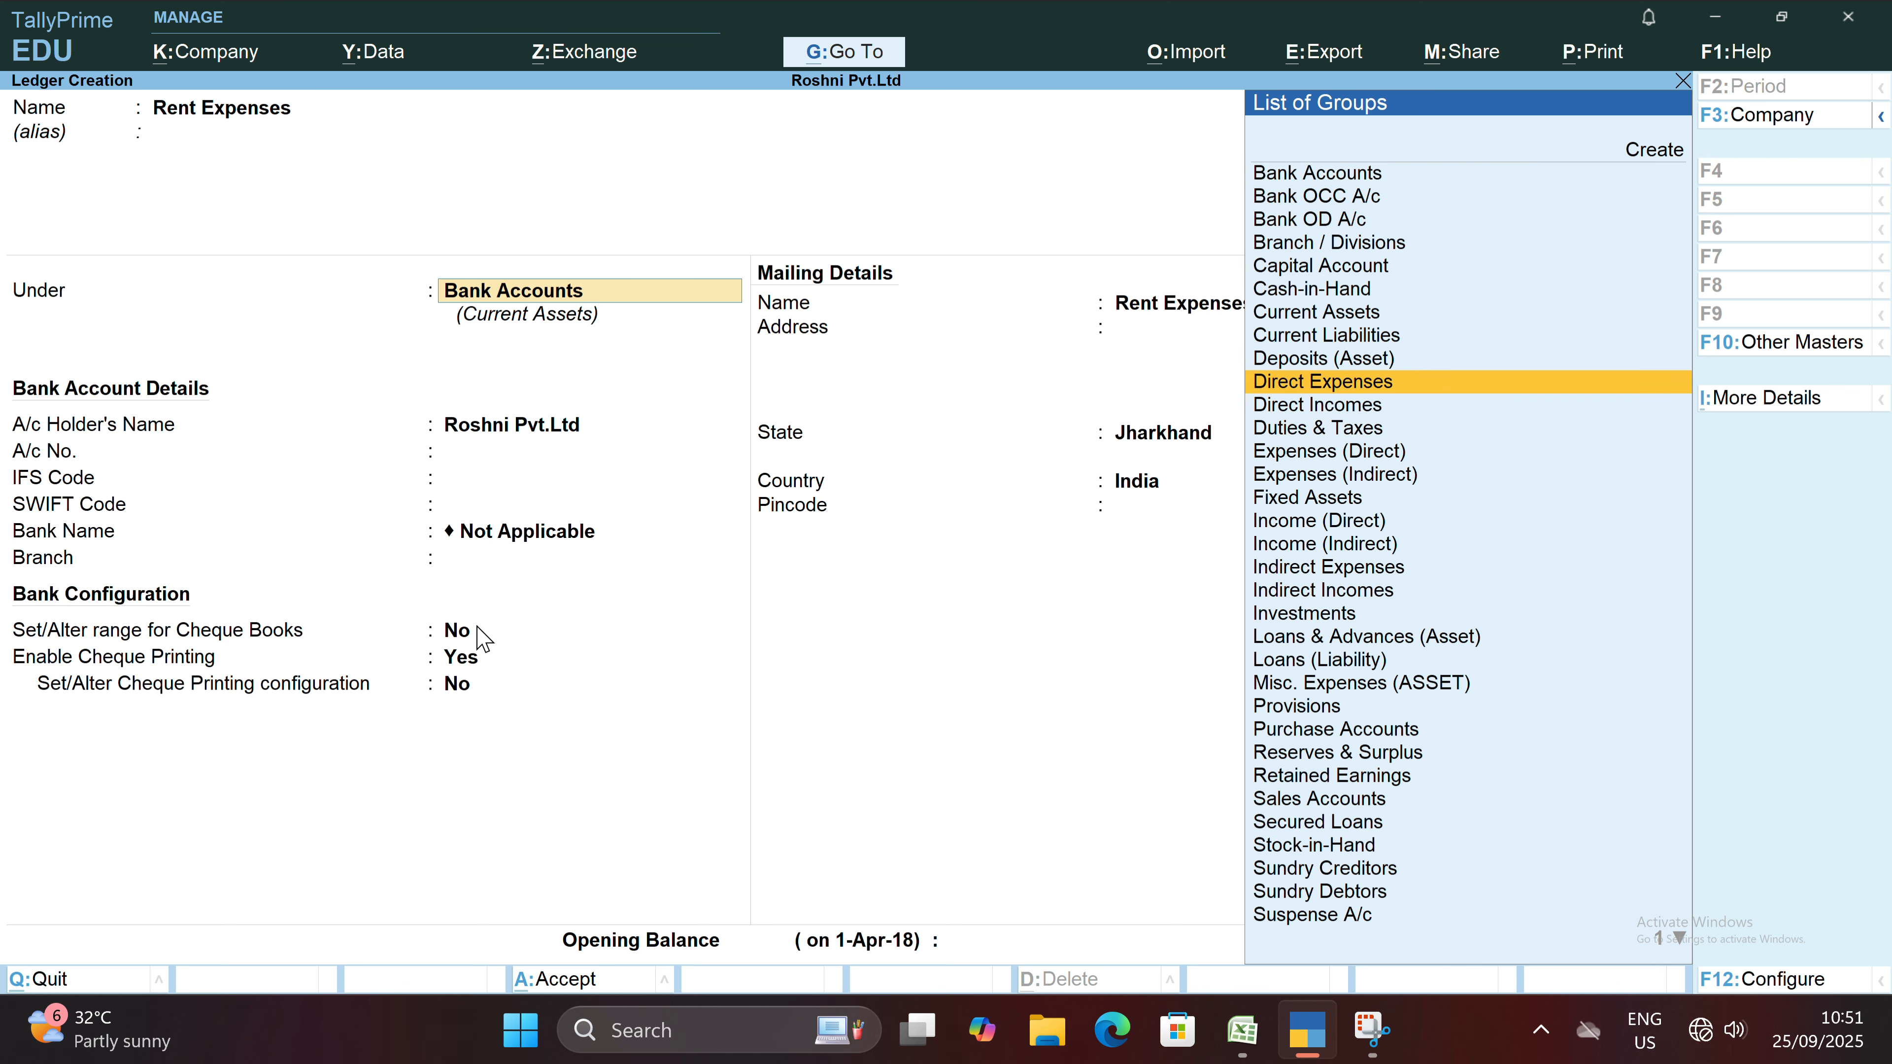
{"action": "key", "text": "Down"}
{"action": "key", "text": "Down"}
{"action": "key", "text": "Down"}
{"action": "key", "text": "Down"}
{"action": "key", "text": "Down"}
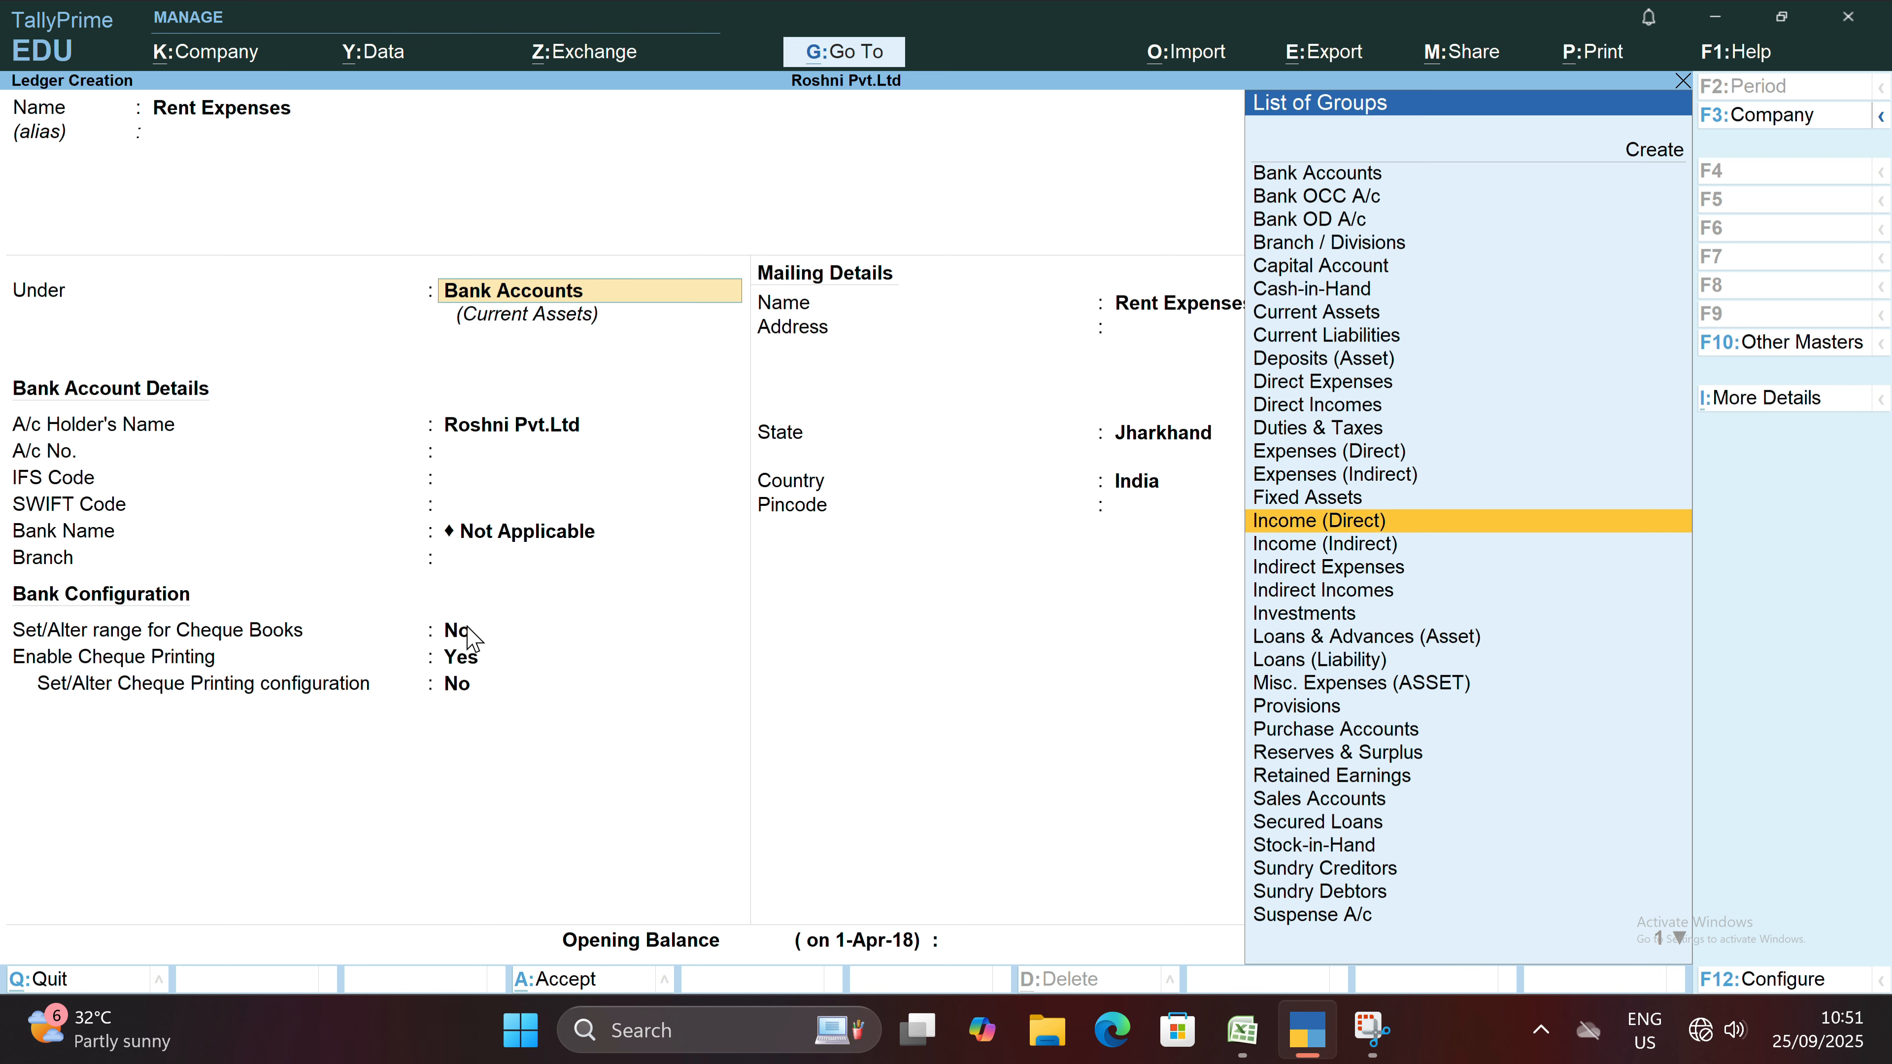
{"action": "key", "text": "Down"}
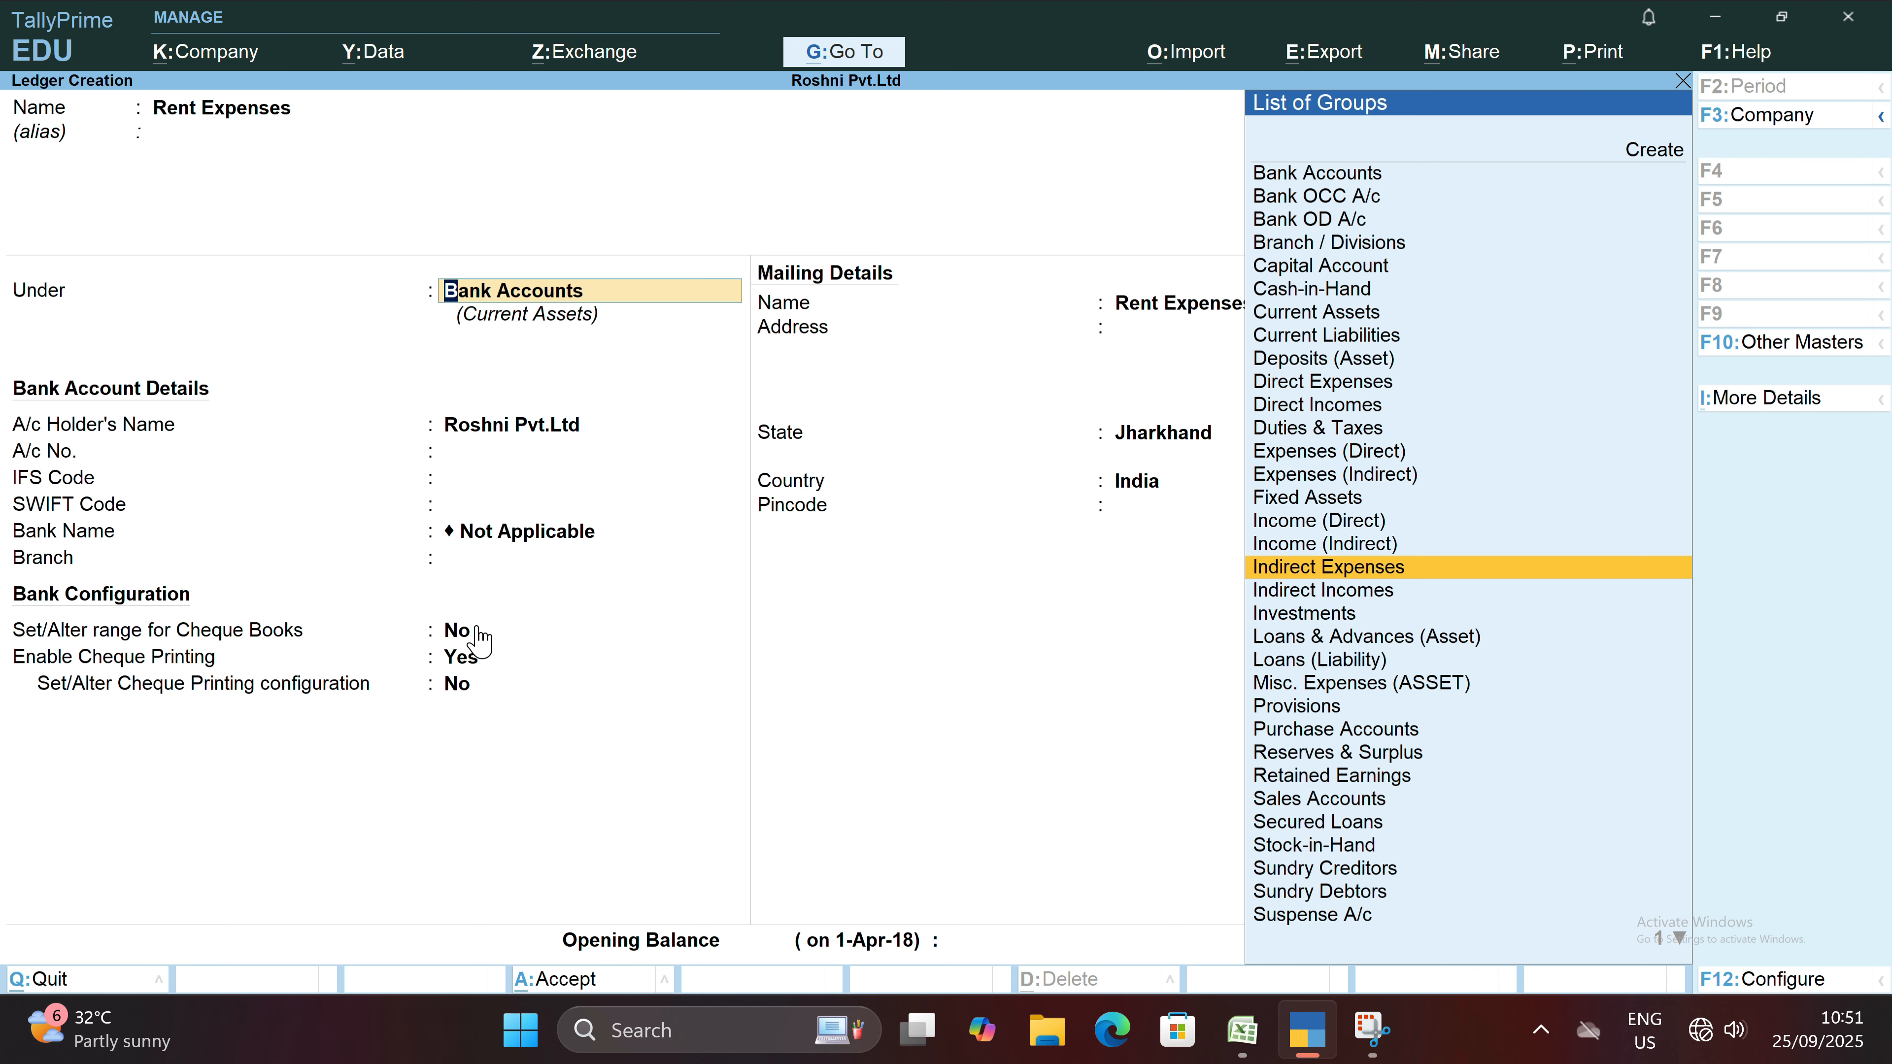
{"action": "key", "text": "Return"}
{"action": "key", "text": "Return"}
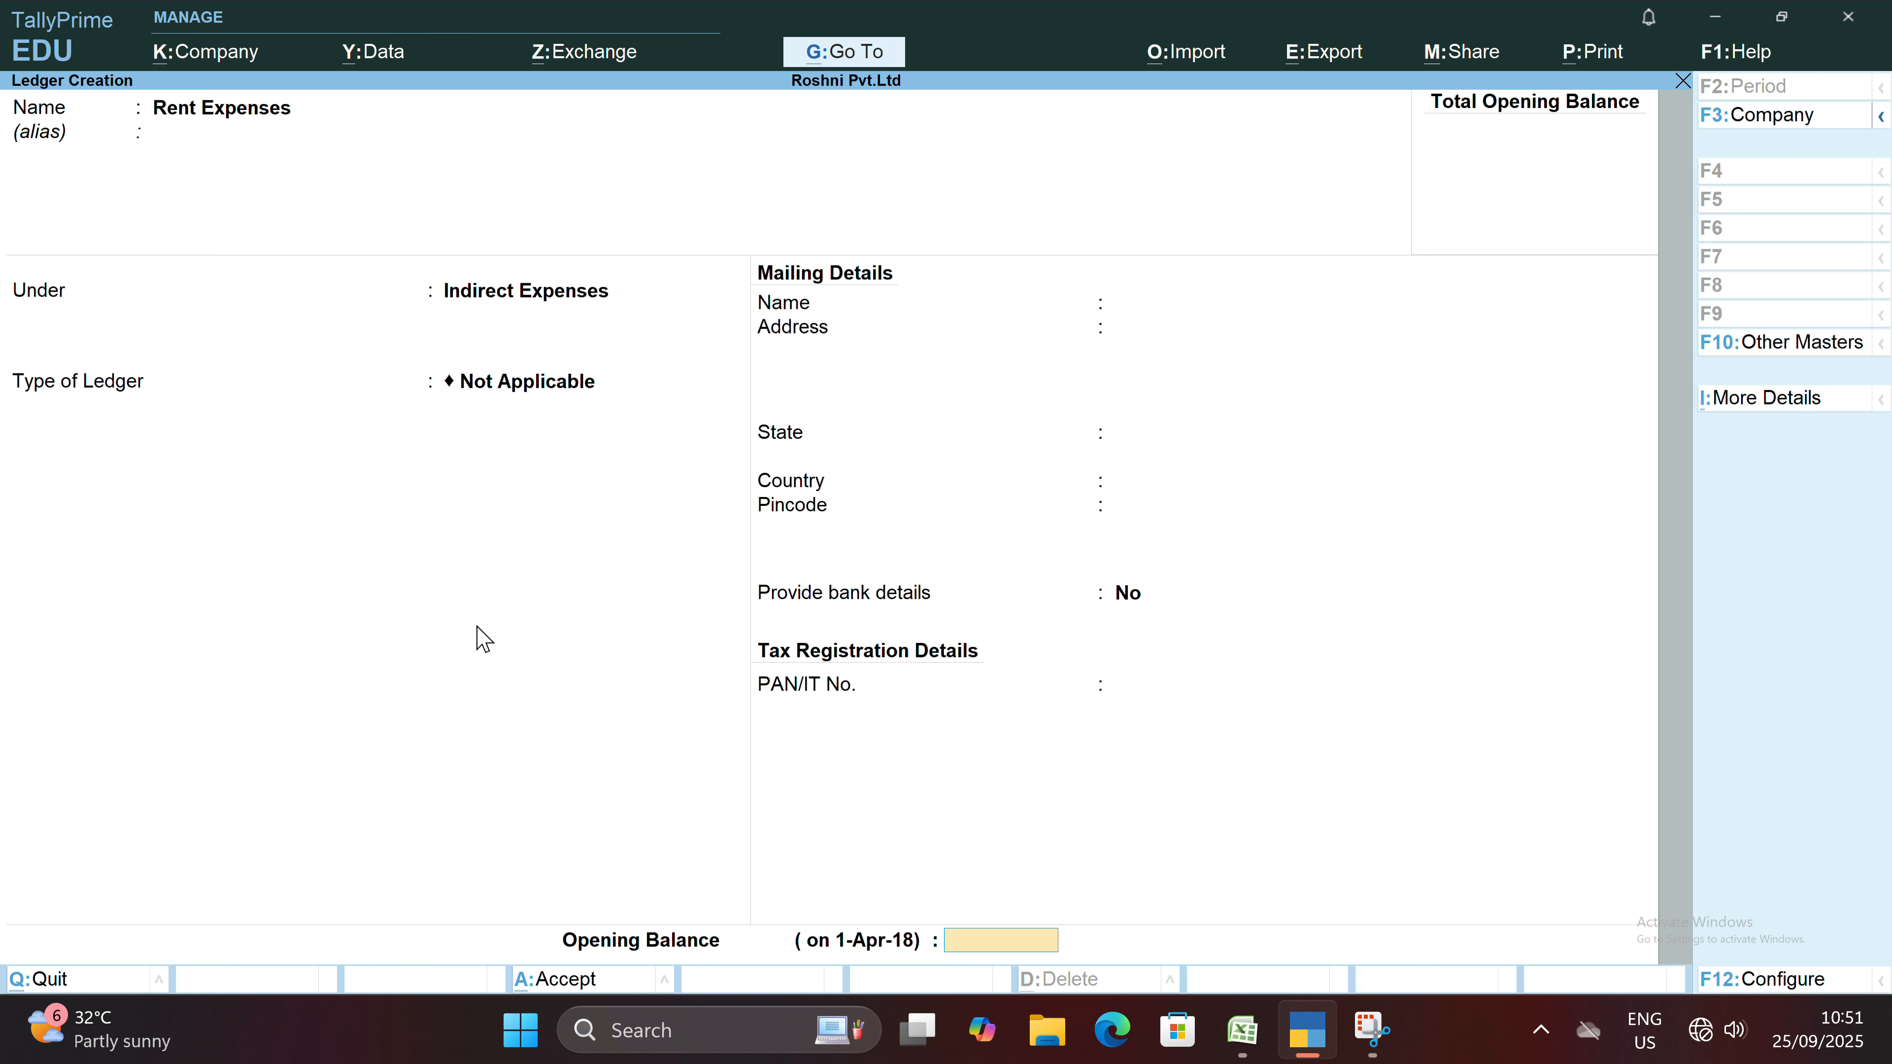
Keep the ledger type as Not Applicable, leave the opening balance blank, and save the Rent Expenses ledger.
{"action": "key", "text": "Return"}
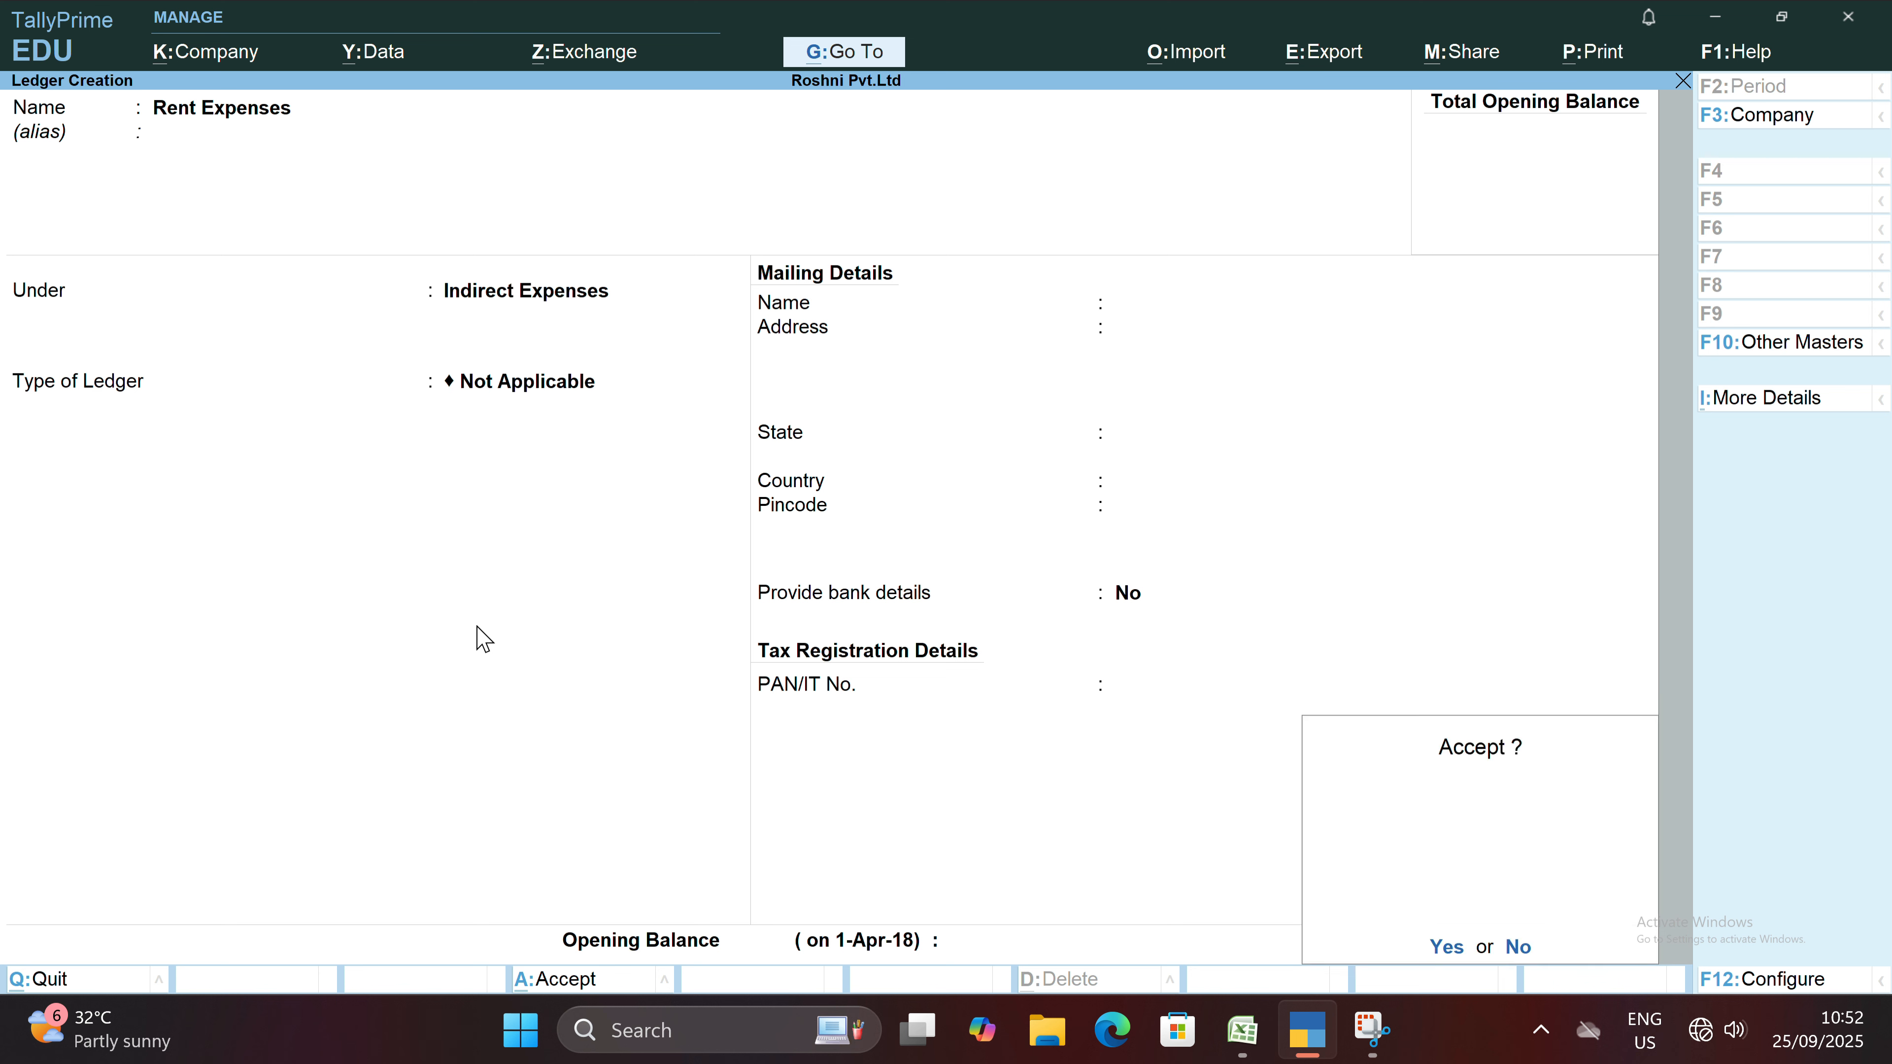
{"action": "key", "text": "Return"}
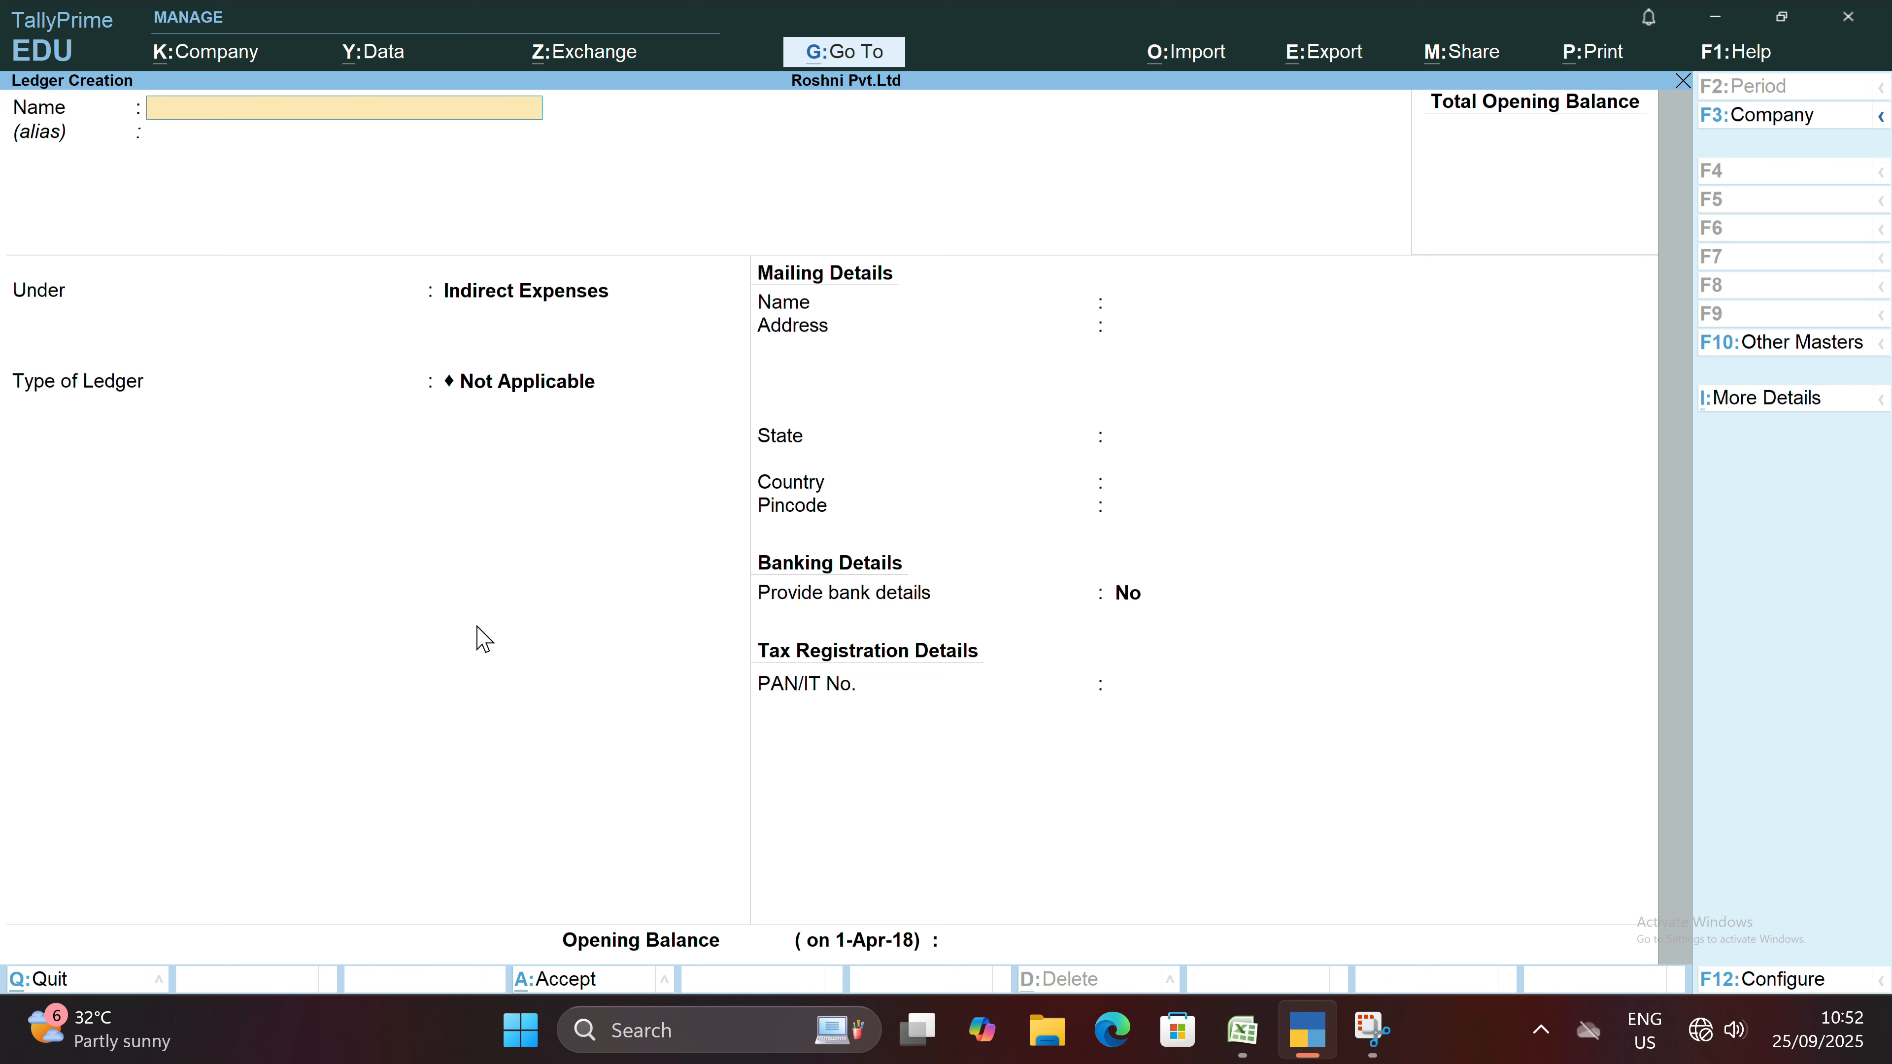
Name the next new ledger with the owner's full name followed by Capital and place it under the Capital Account group.
{"action": "type", "text": "l"}
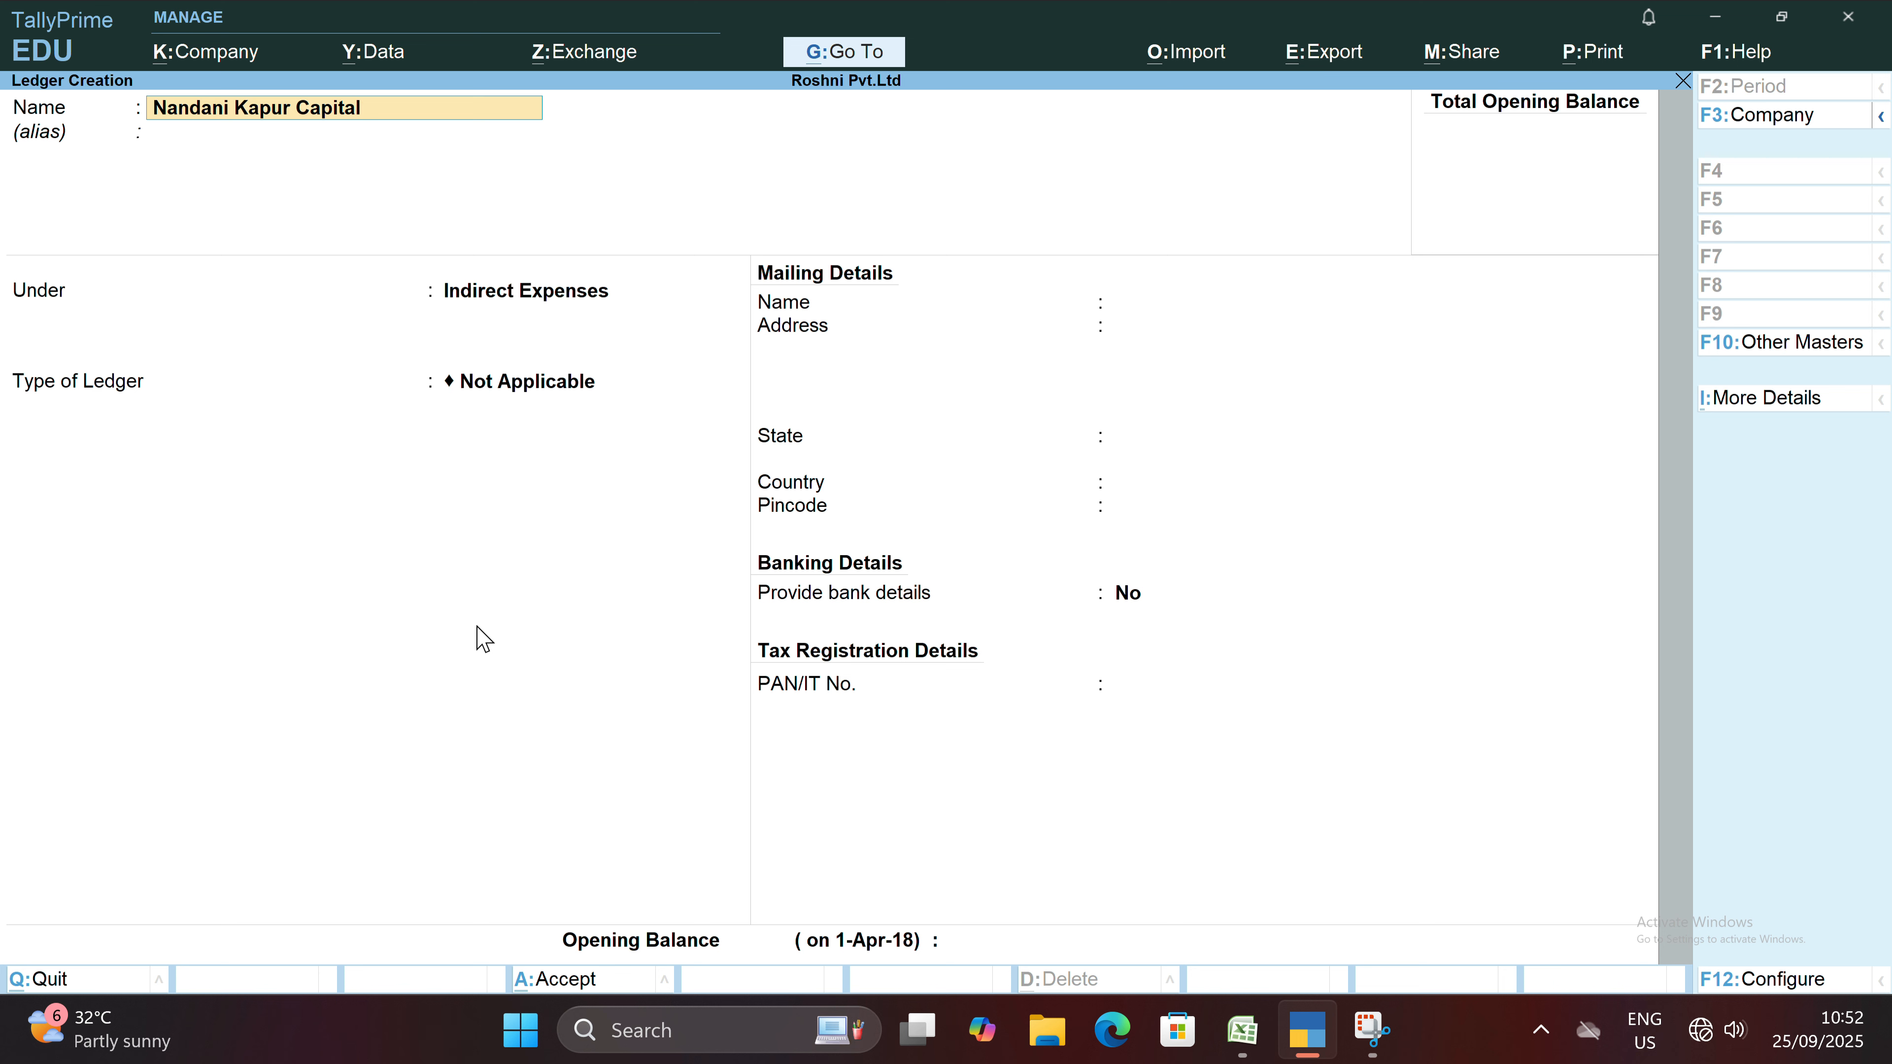
{"action": "key", "text": "Return"}
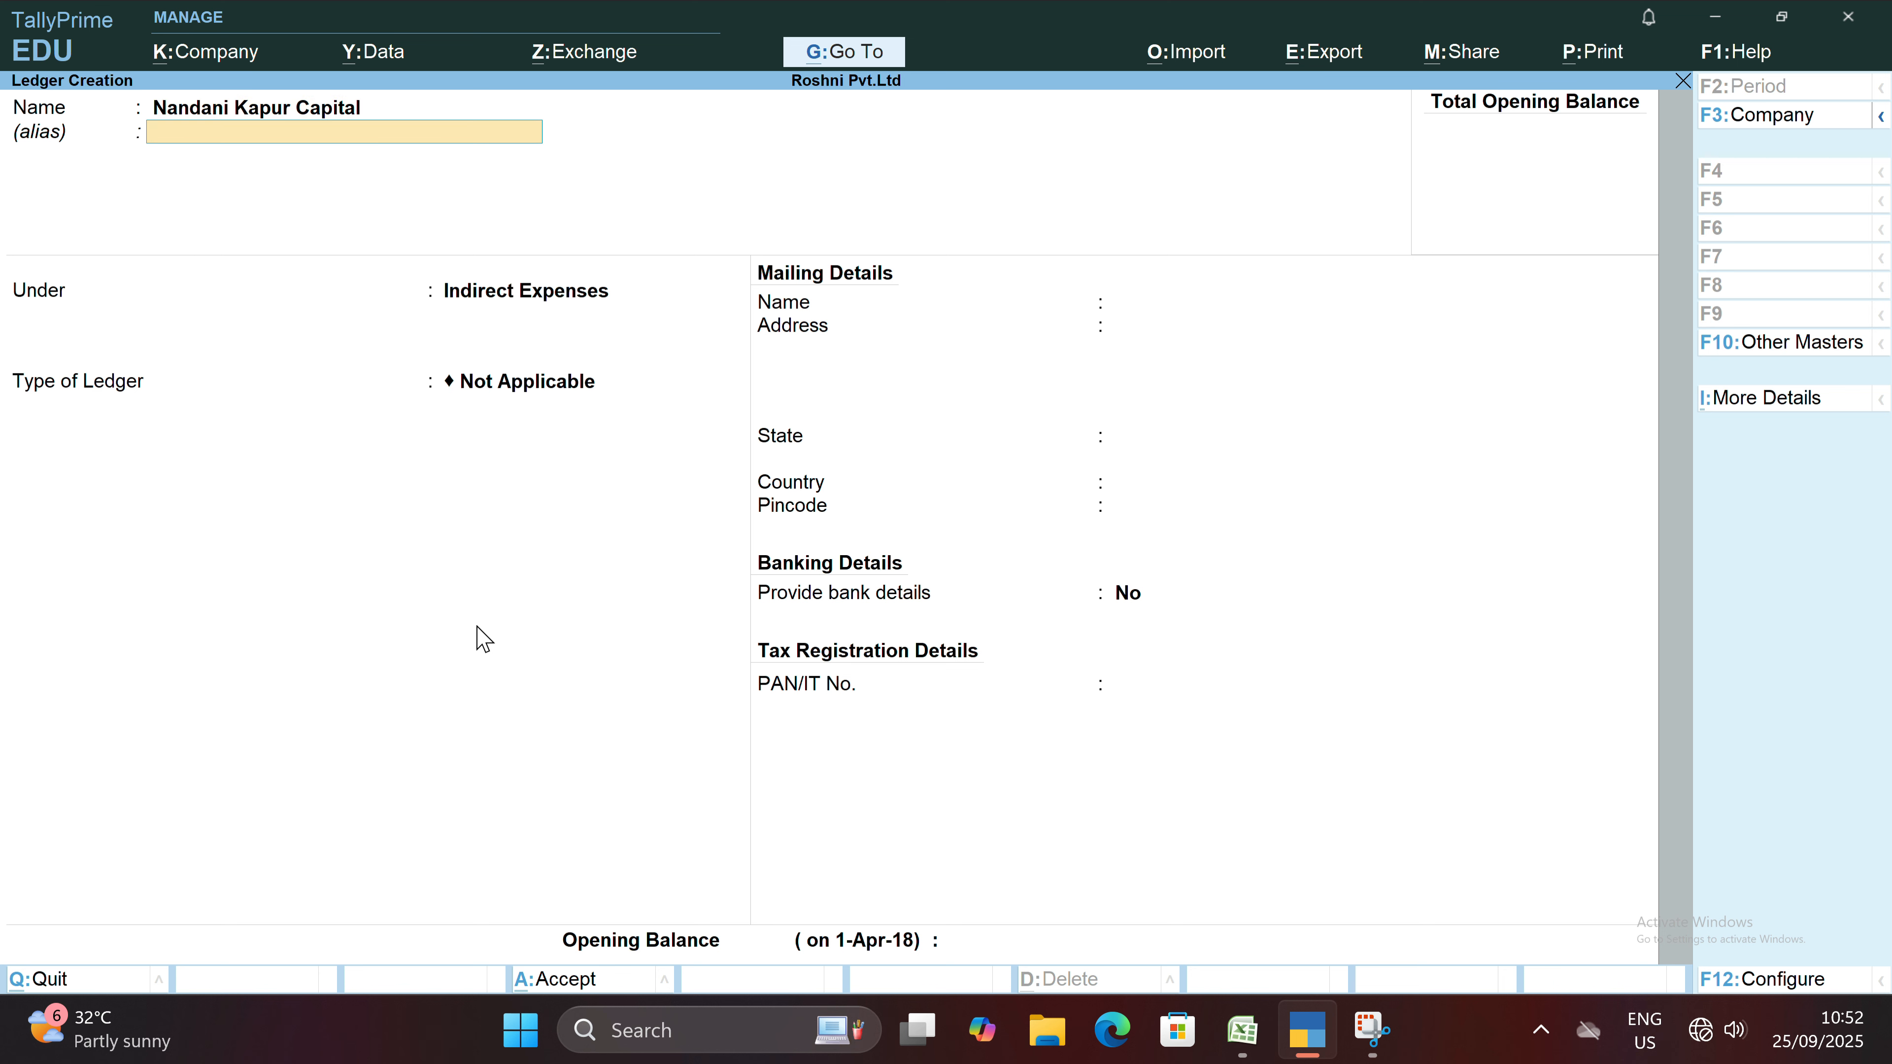
{"action": "key", "text": "Return"}
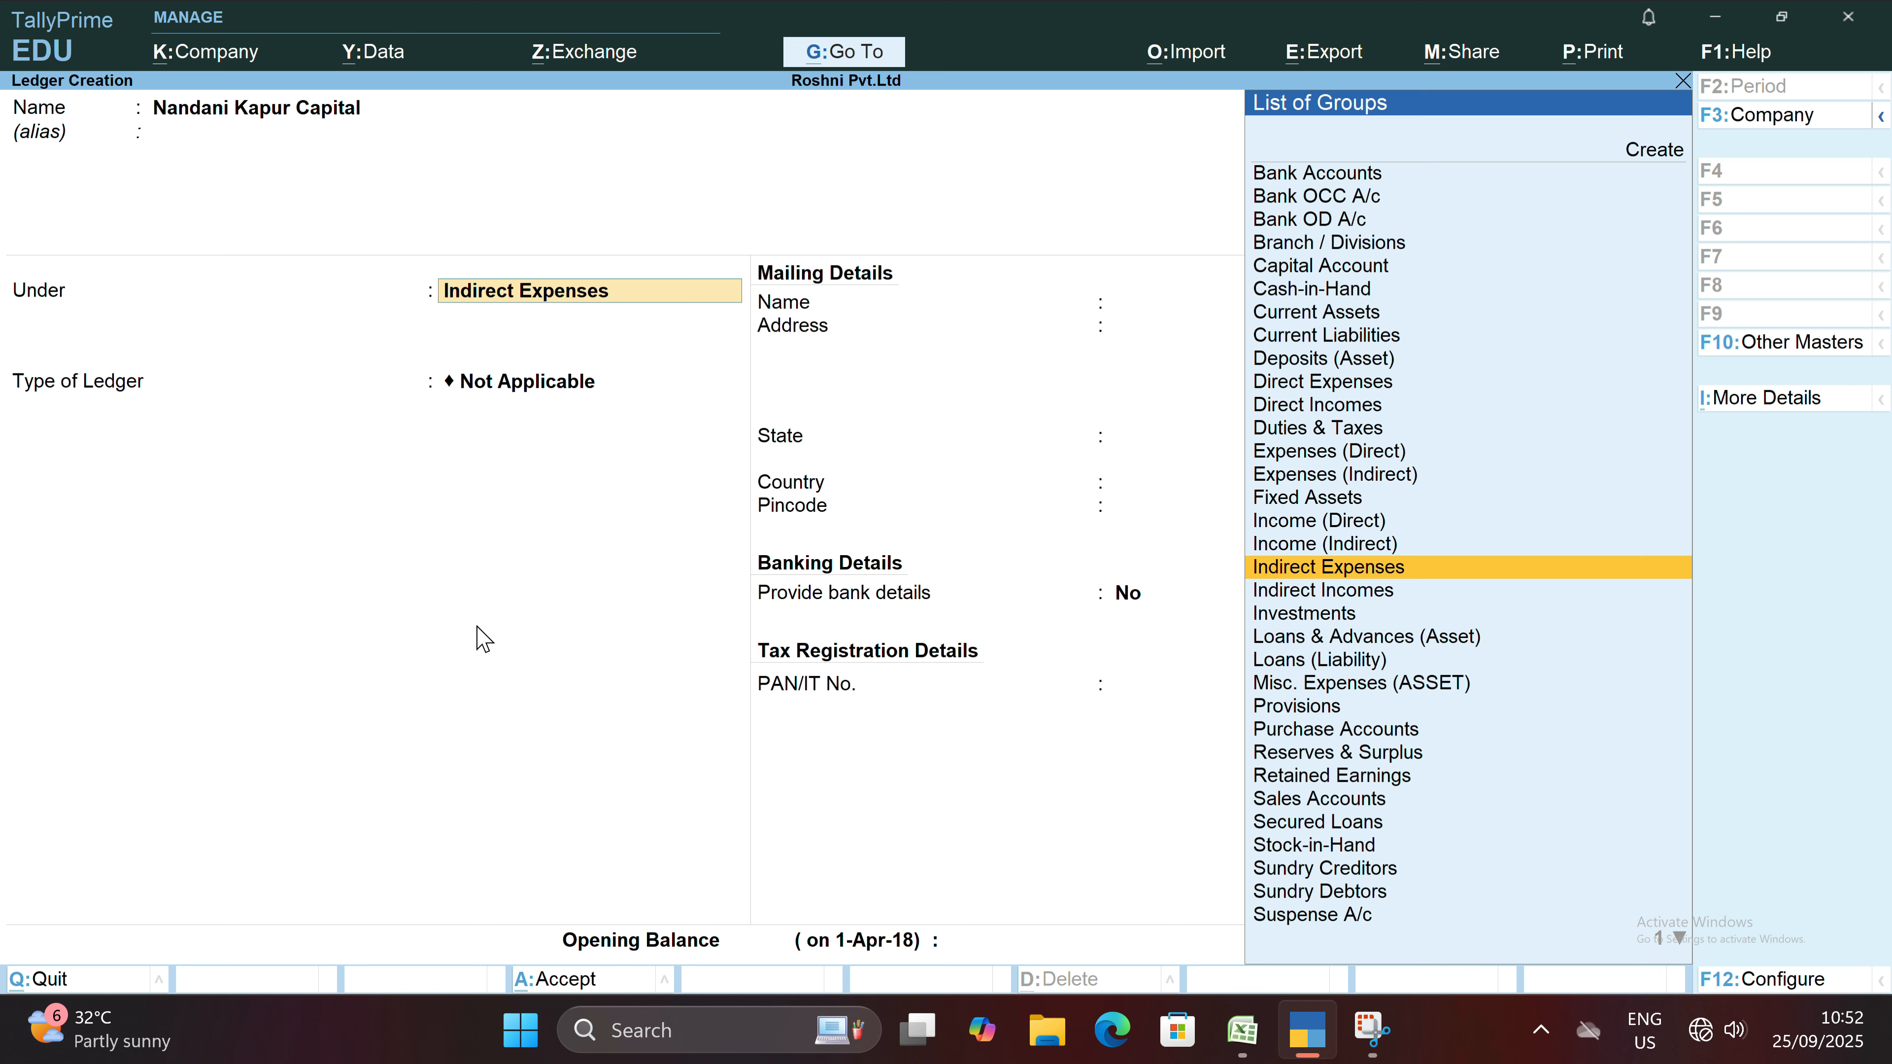
{"action": "type", "text": "Ca"}
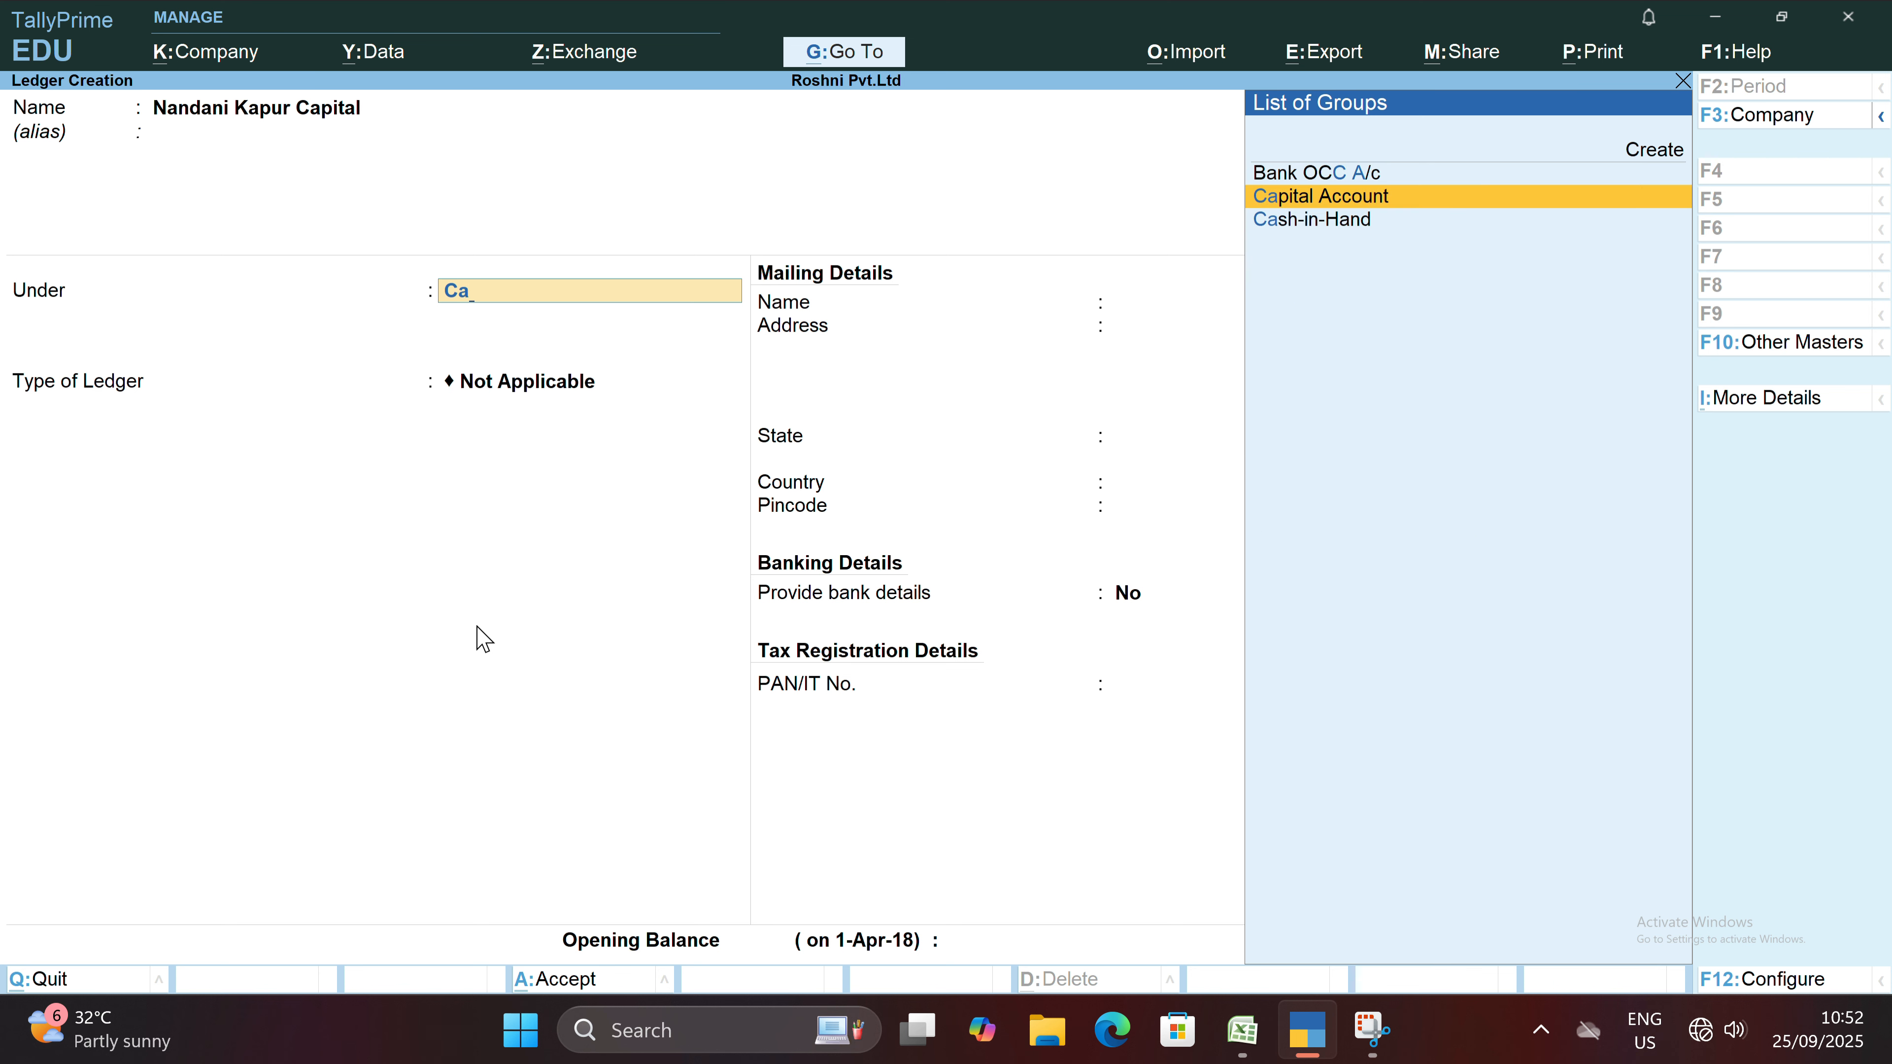
{"action": "key", "text": "Return"}
{"action": "key", "text": "Return"}
{"action": "key", "text": "Return"}
{"action": "key", "text": "Return"}
{"action": "key", "text": "Return"}
{"action": "key", "text": "Return"}
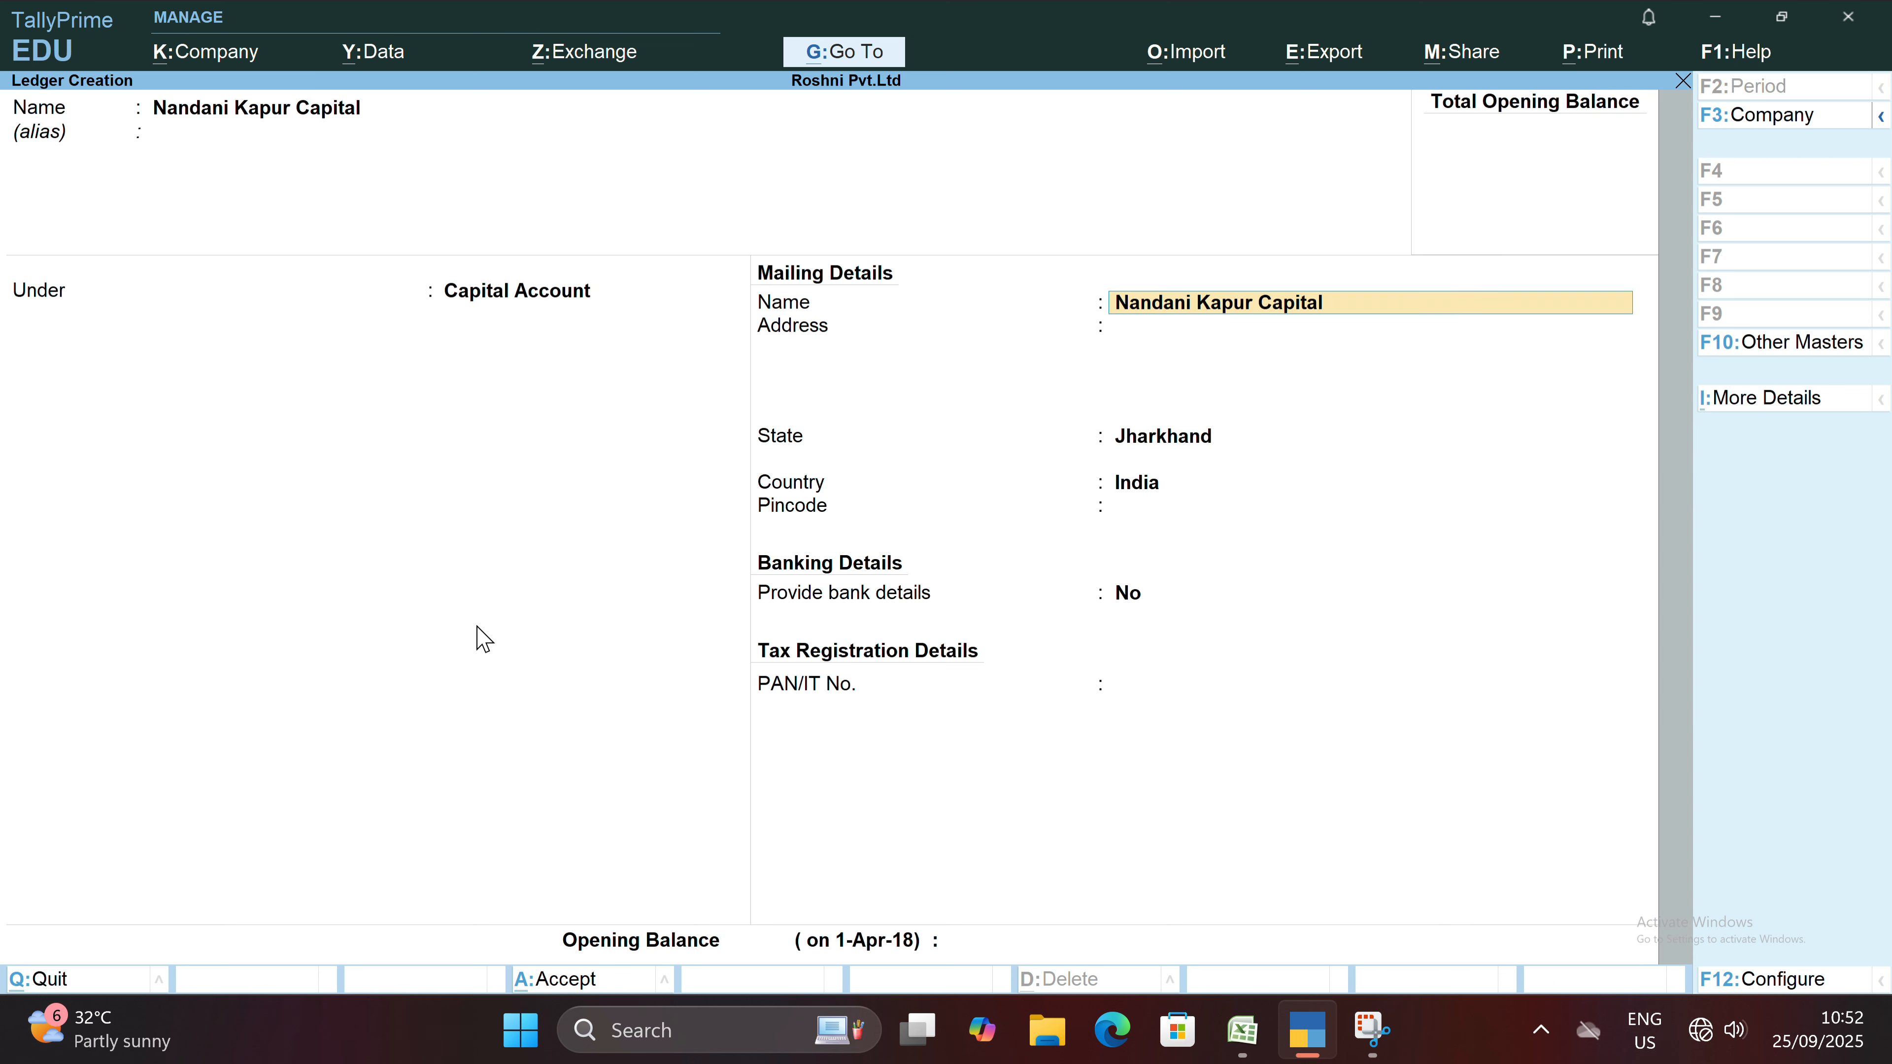
Keep the default mailing, banking and tax details, leave the opening balance blank, and save the owner's capital ledger.
{"action": "key", "text": "Return"}
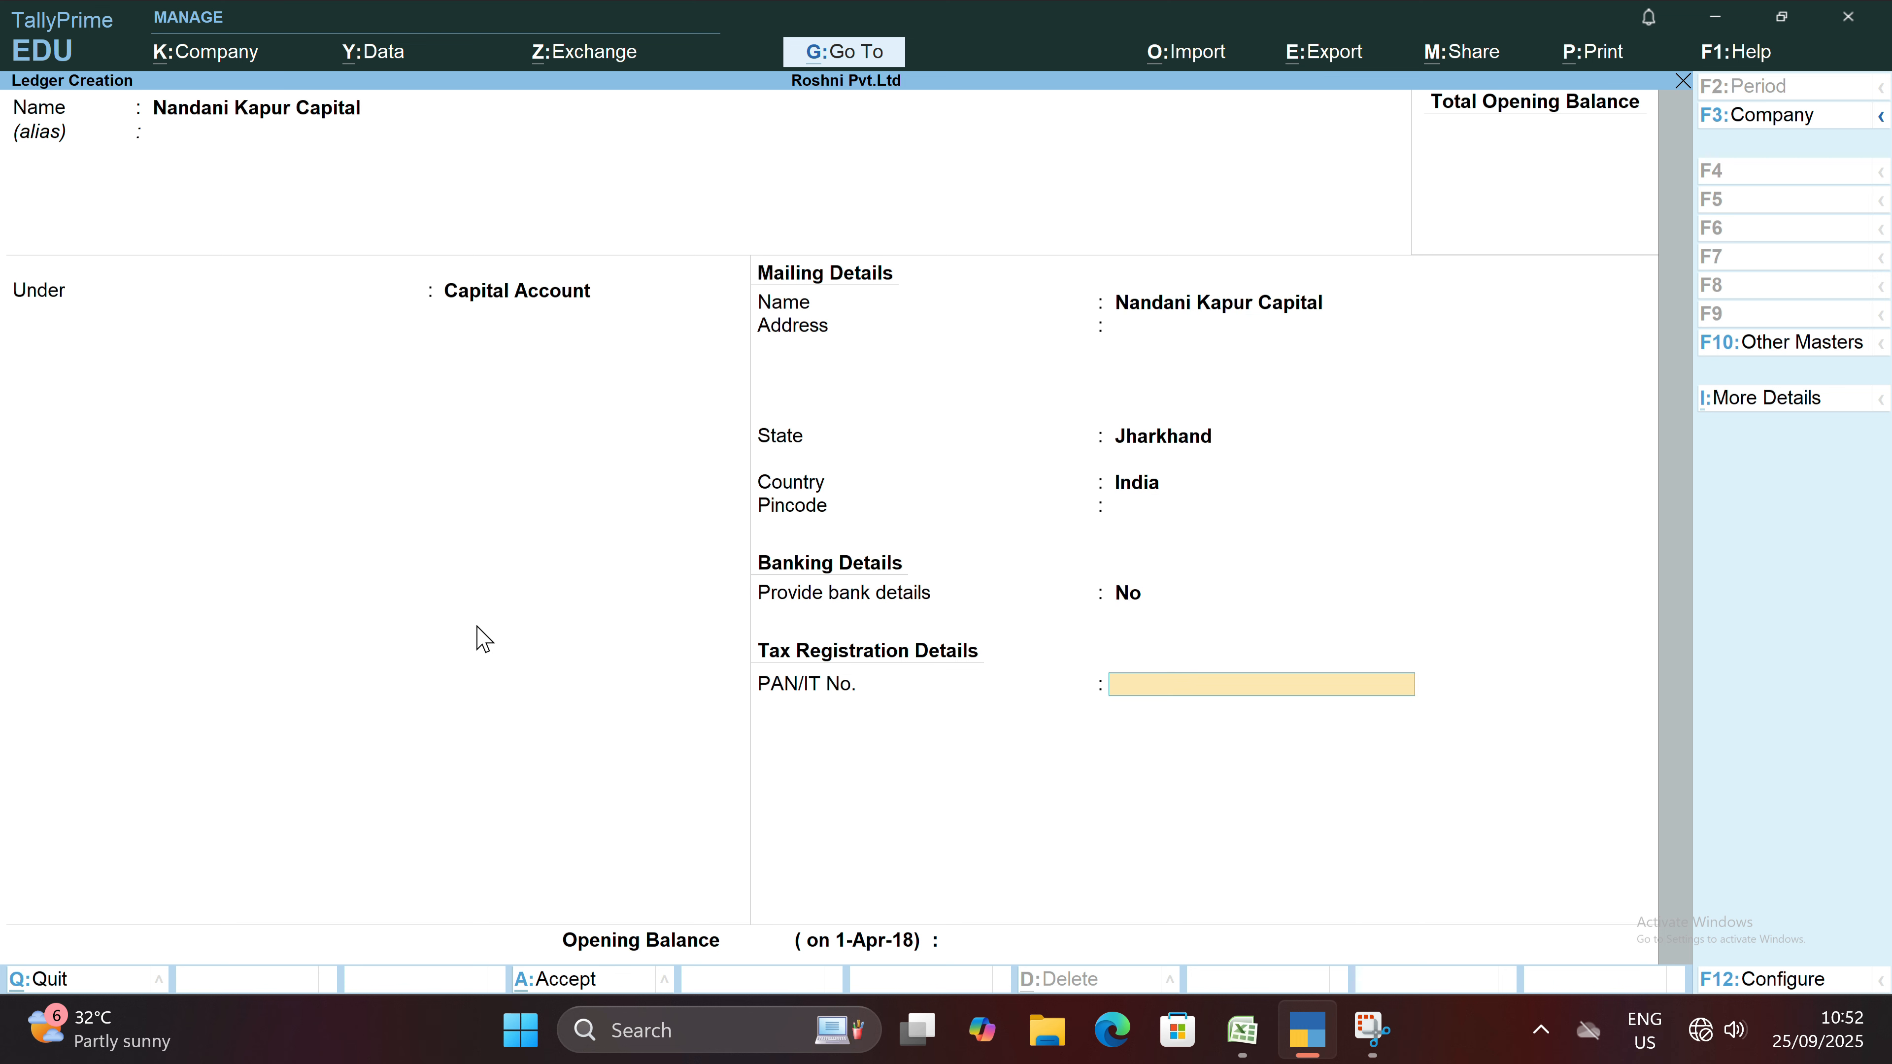
{"action": "key", "text": "Return"}
{"action": "key", "text": "Return"}
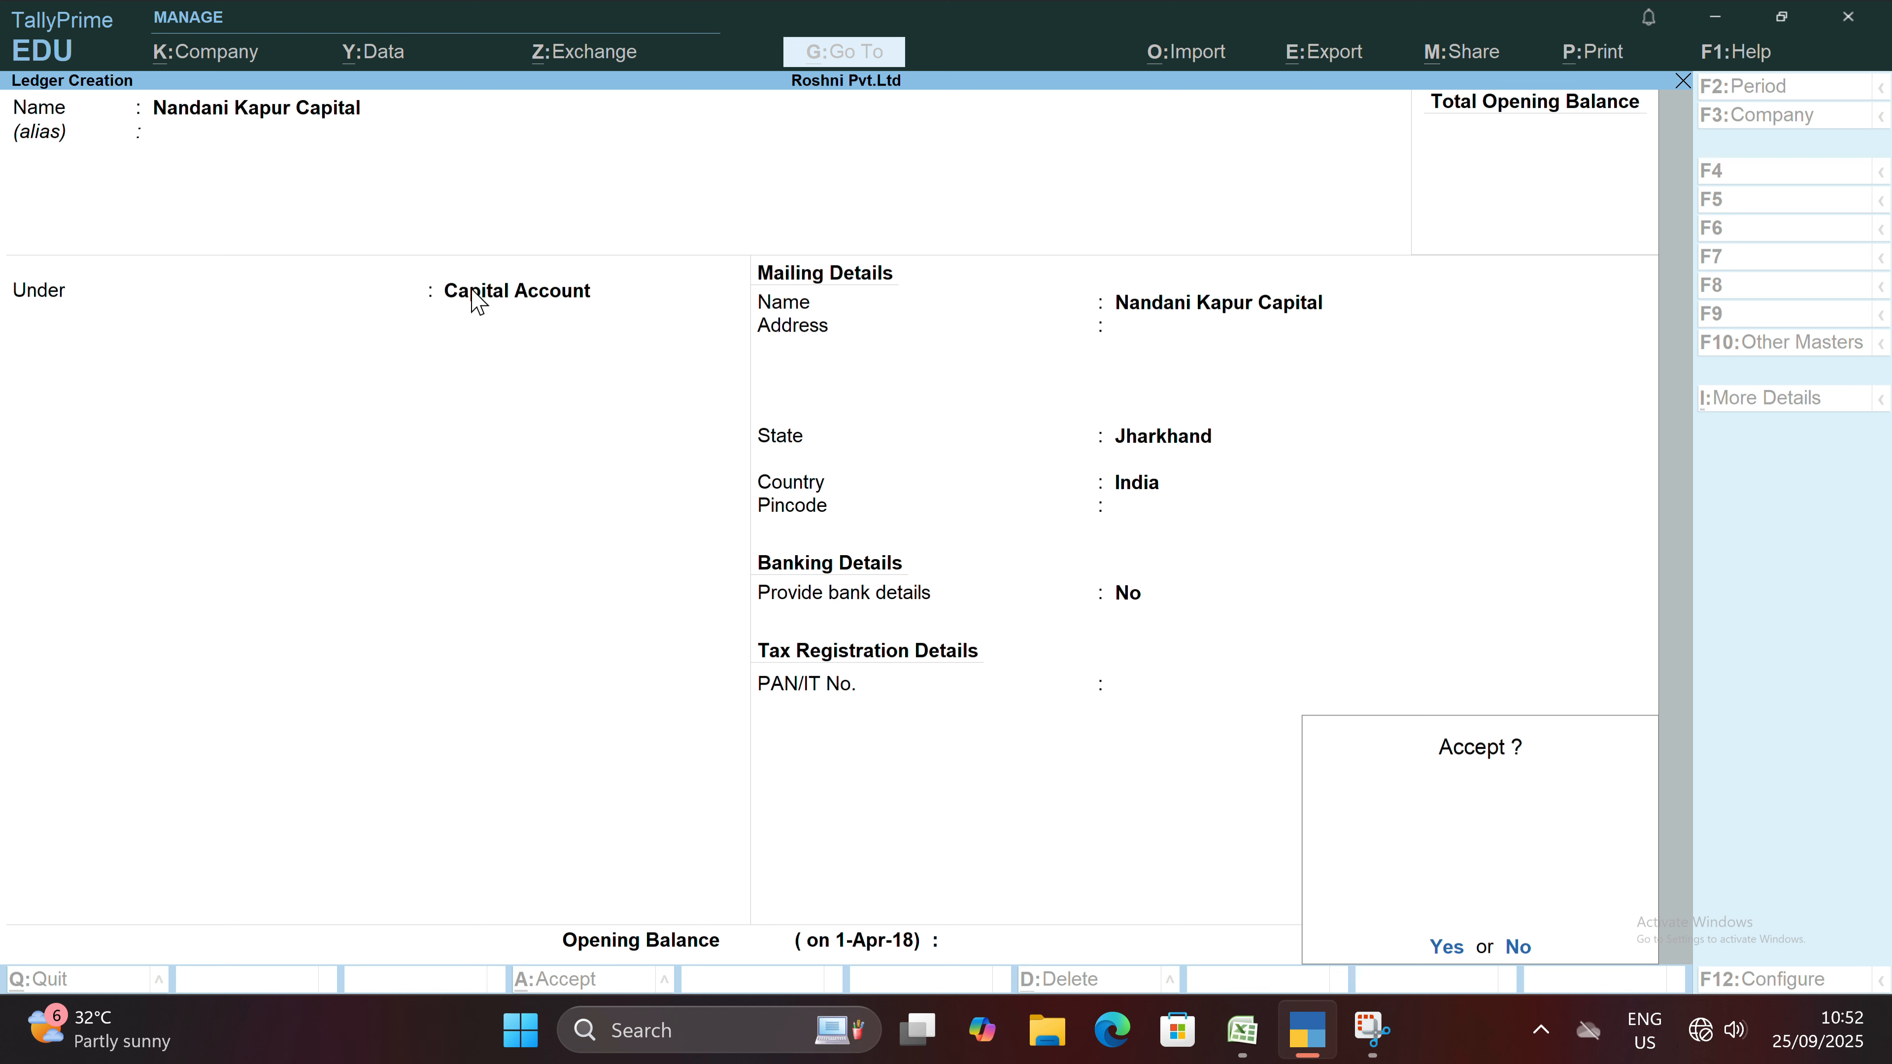
{"action": "key", "text": "Return"}
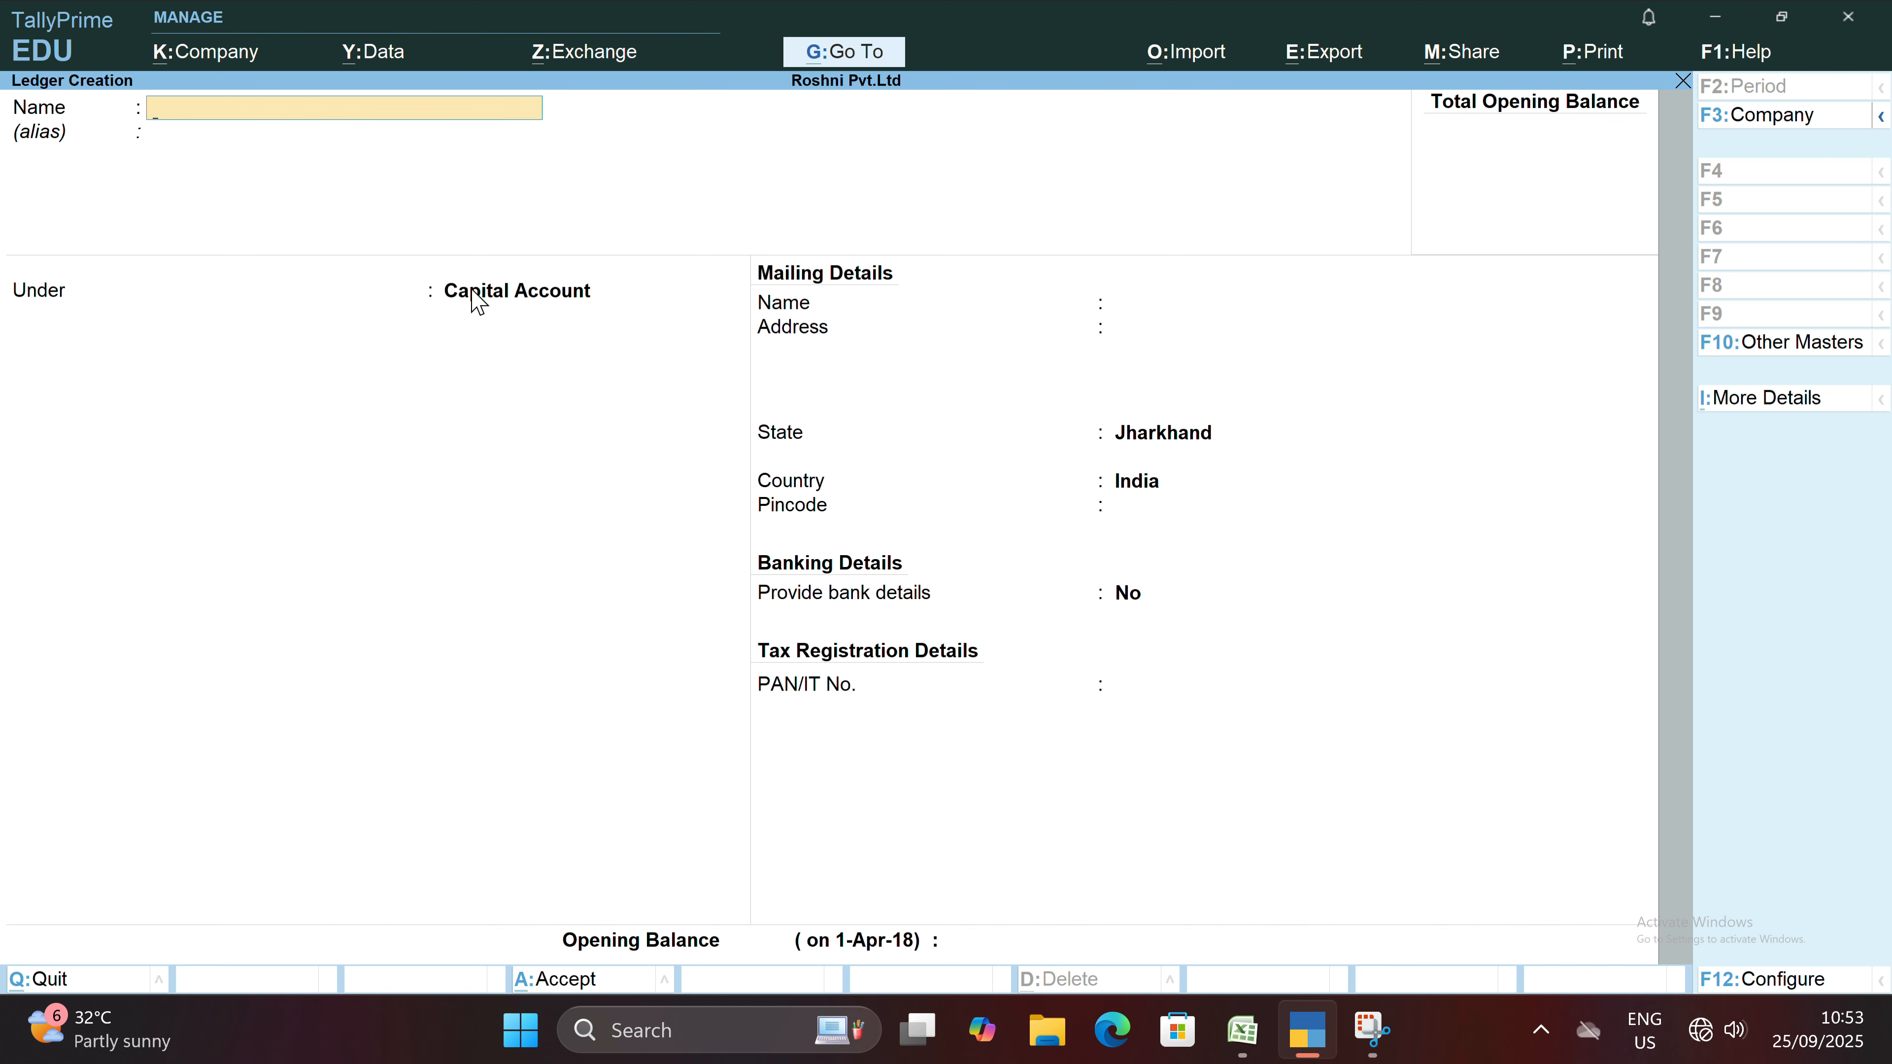
Leave ledger creation and open the list of existing ledgers for alteration.
{"action": "key", "text": "Escape"}
{"action": "key", "text": "Return"}
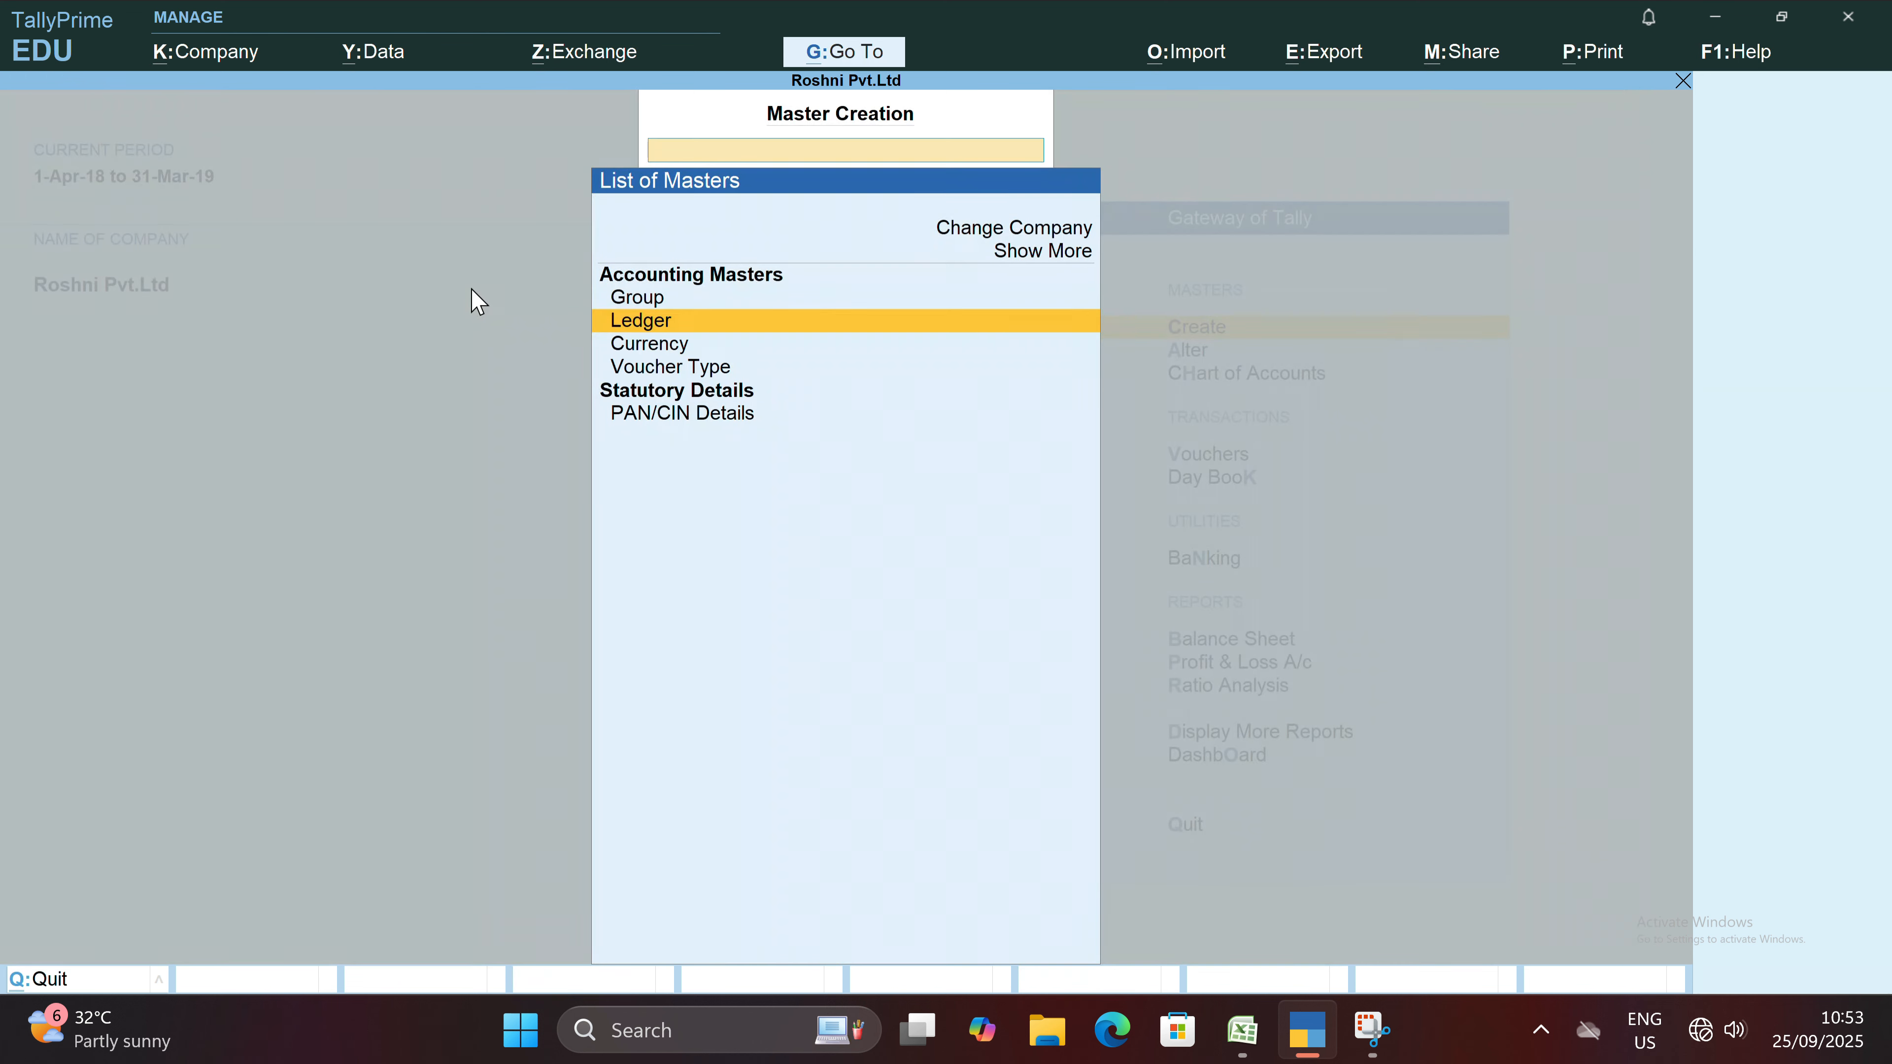
{"action": "key", "text": "Escape"}
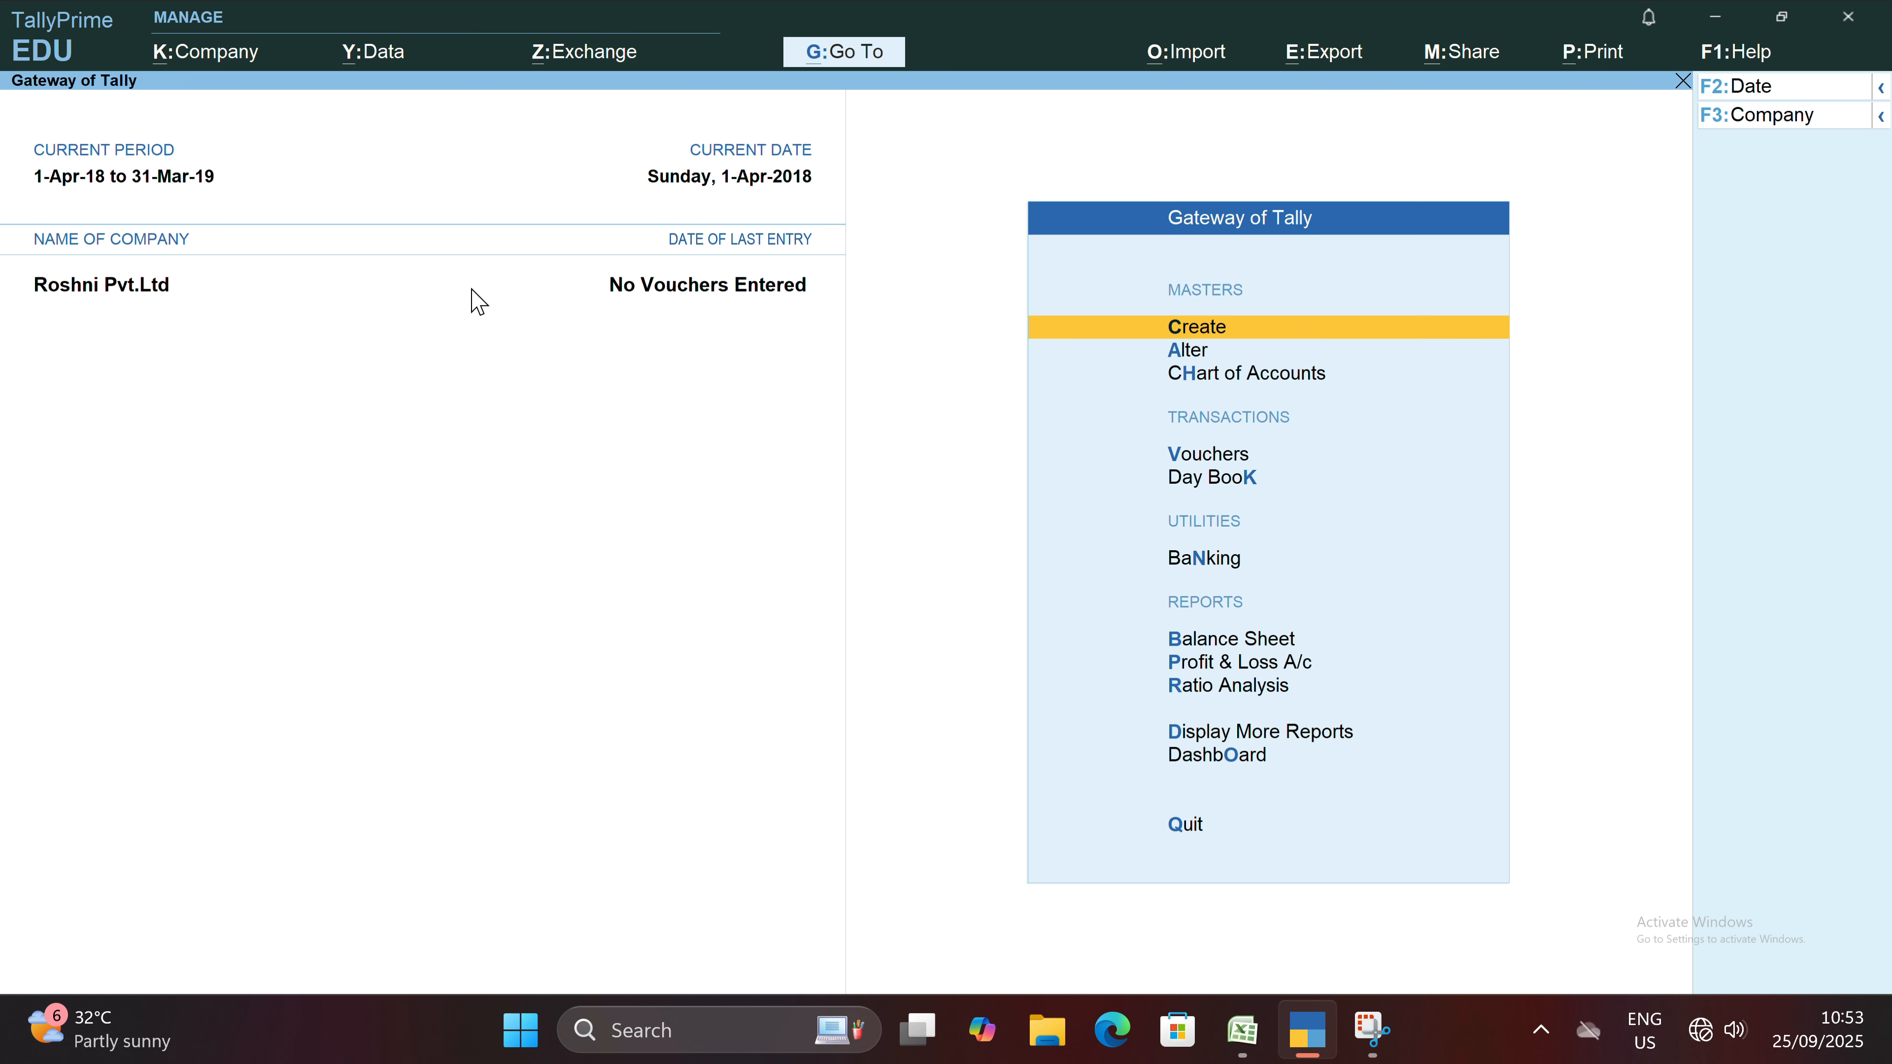
{"action": "key", "text": "Down"}
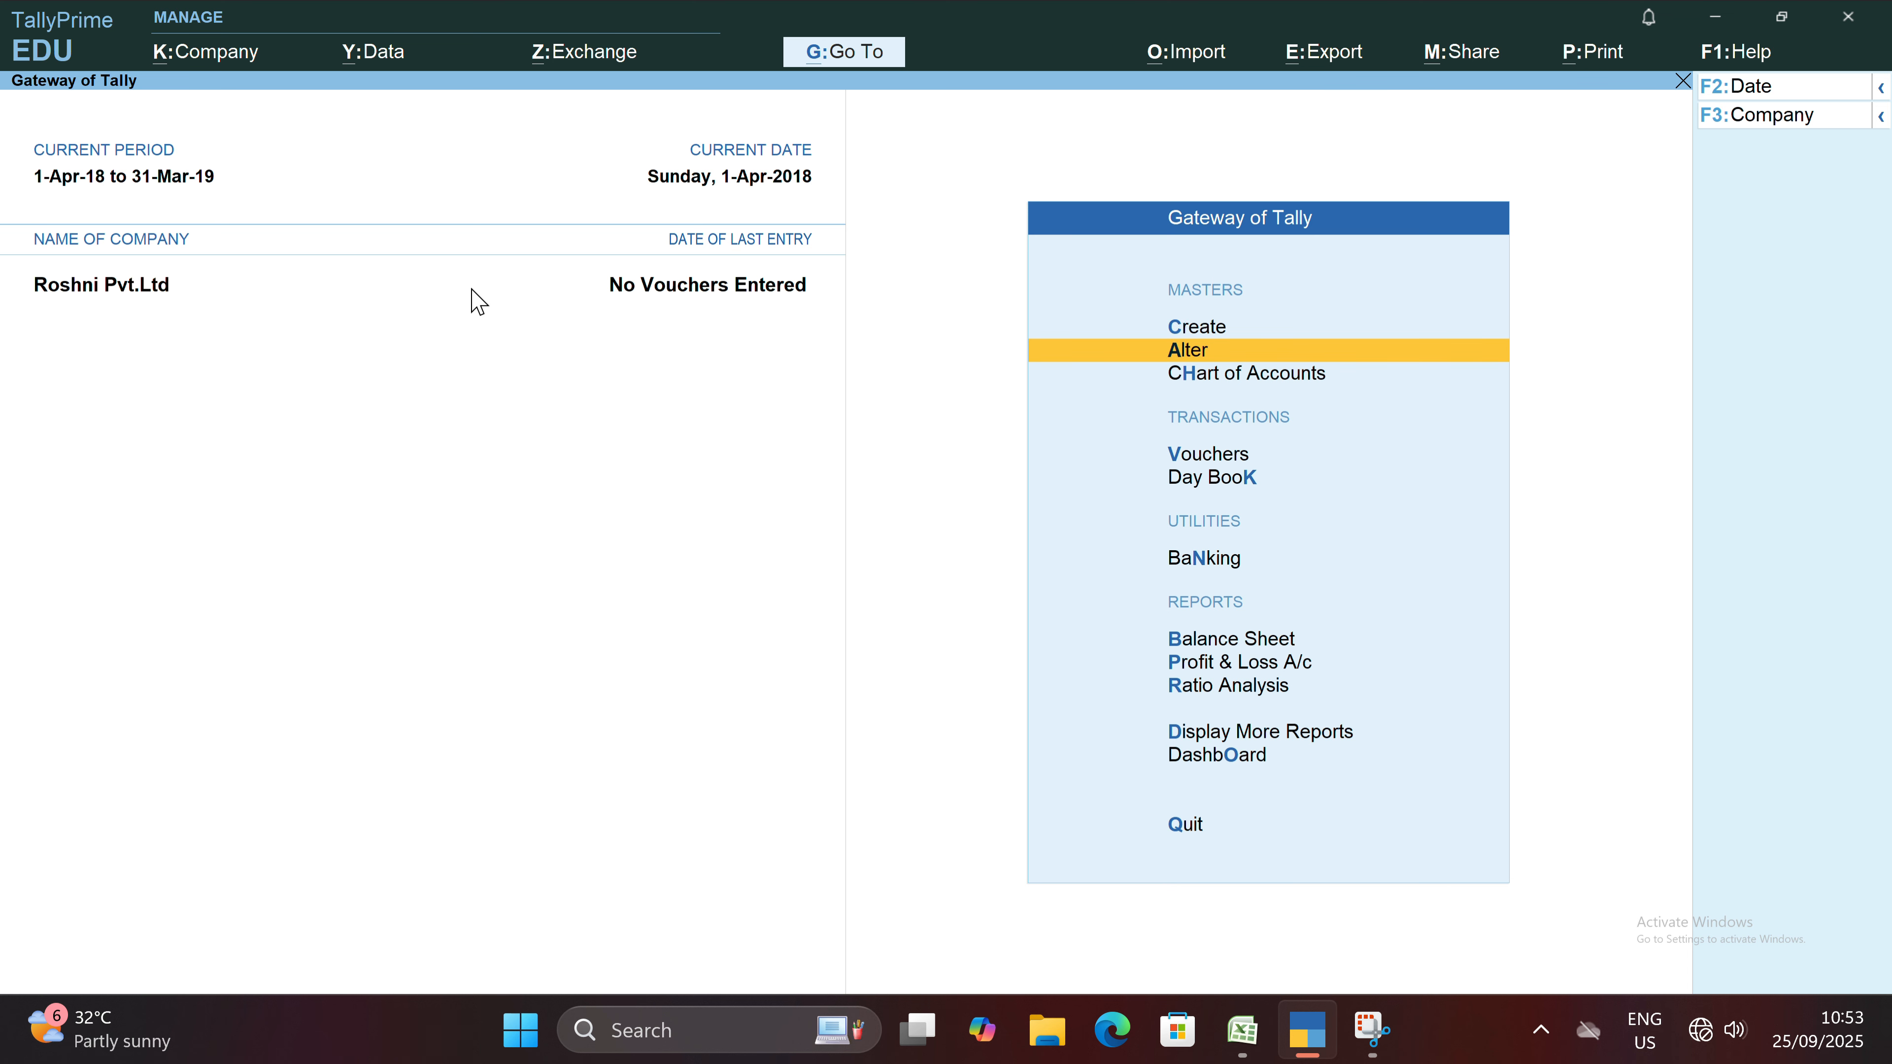
{"action": "key", "text": "Return"}
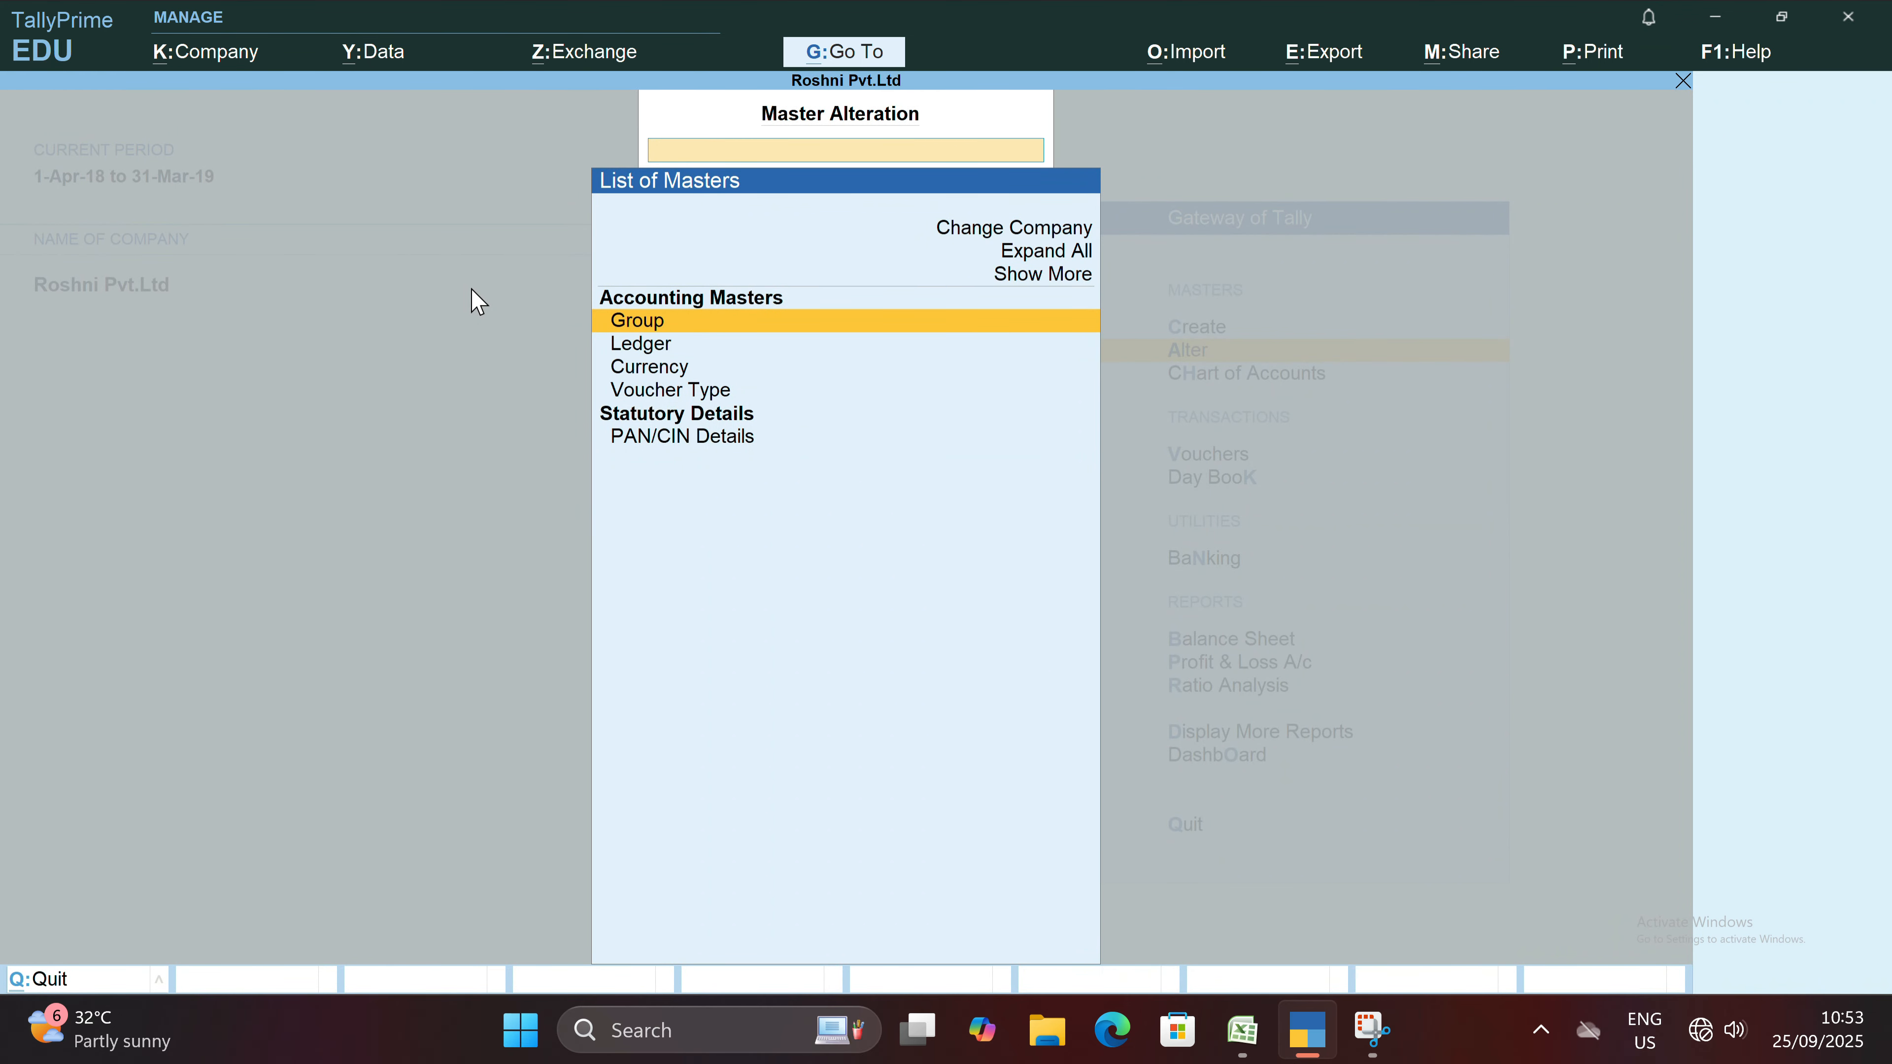
{"action": "key", "text": "Down"}
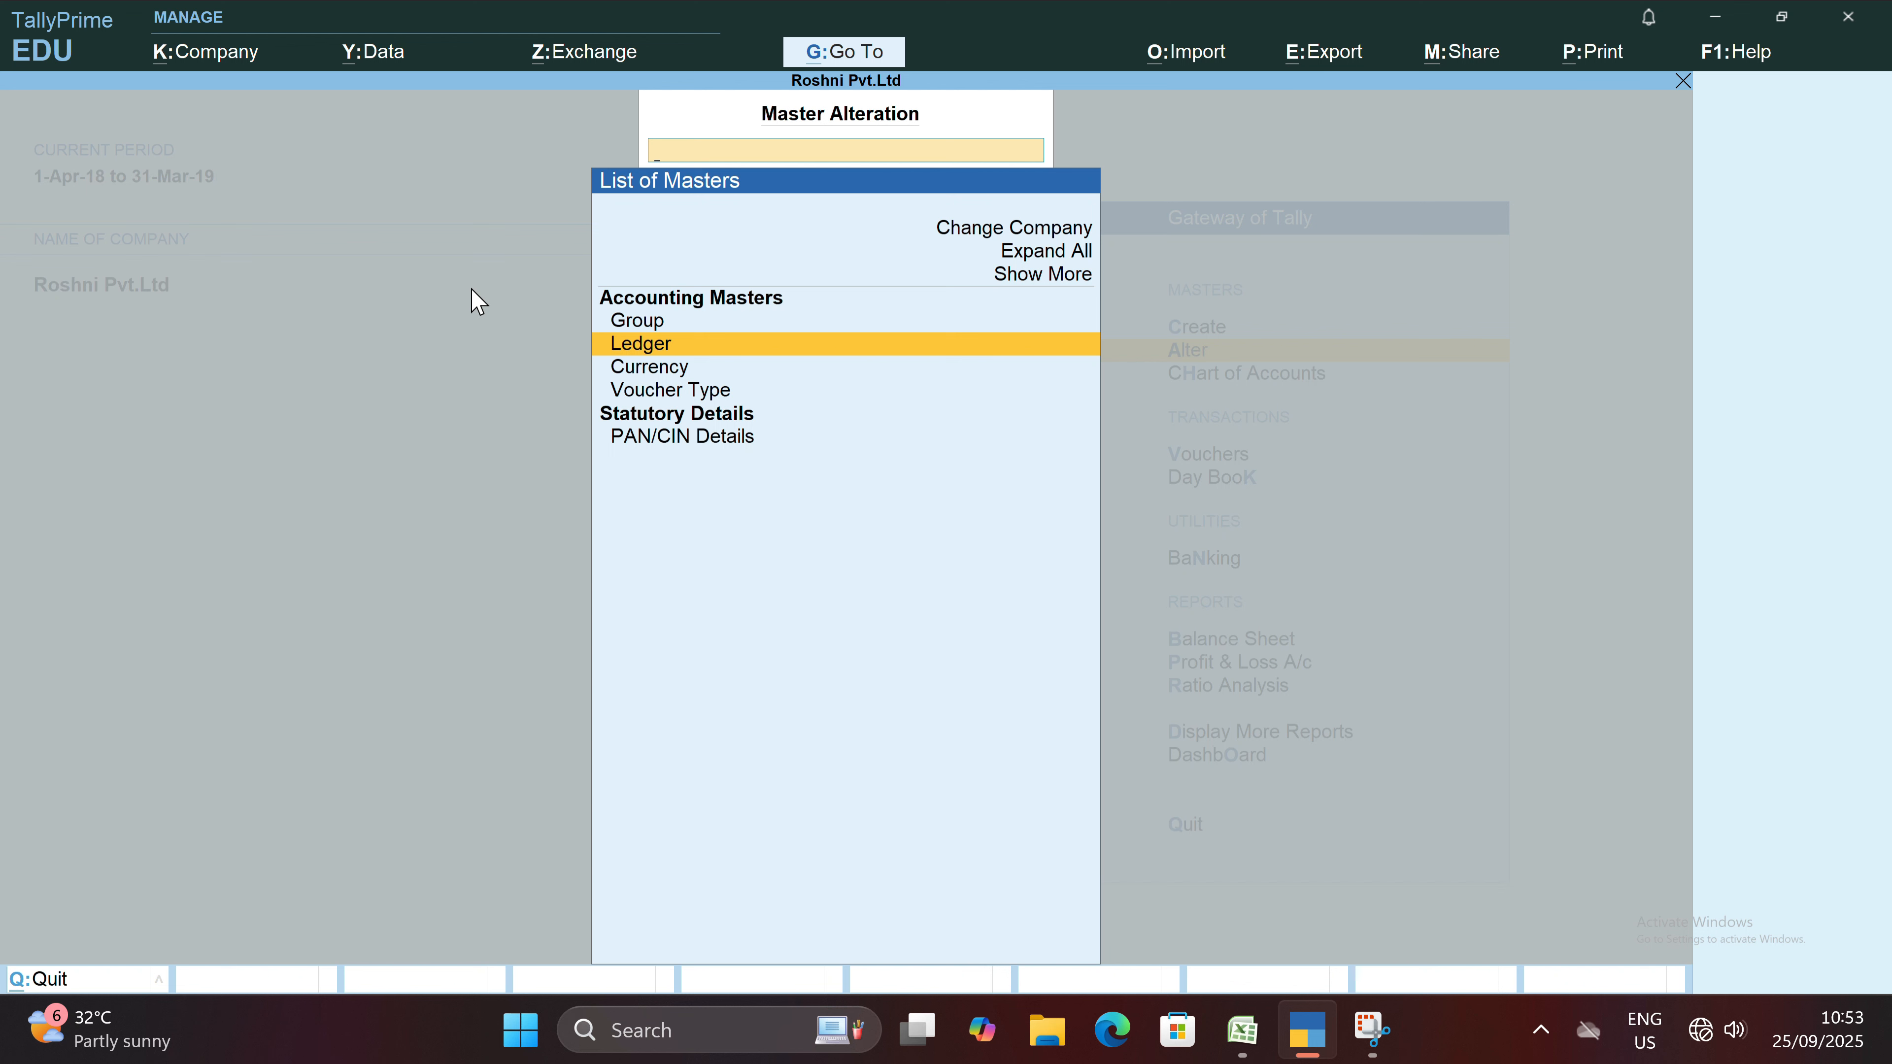
{"action": "key", "text": "Return"}
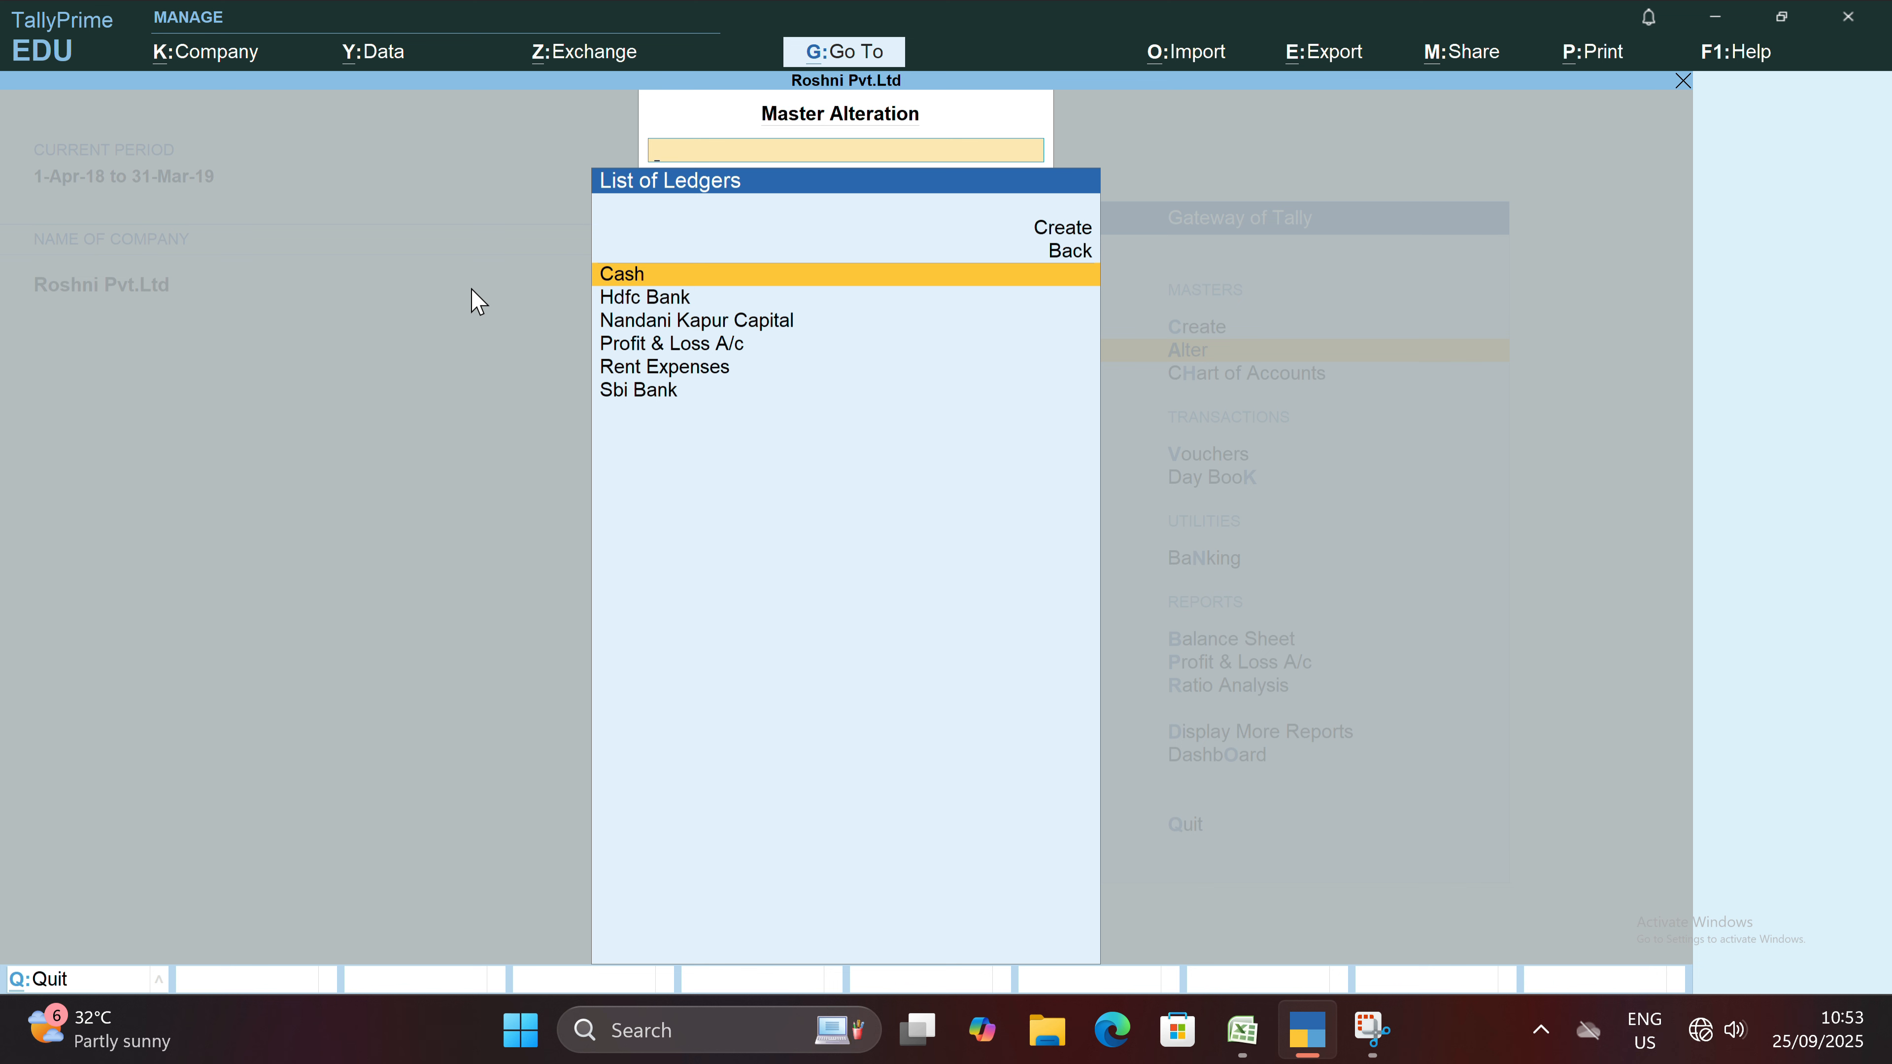
Delete the Sbi Bank ledger from its alteration screen and return to the Gateway of Tally.
{"action": "key", "text": "Down"}
{"action": "key", "text": "Down"}
{"action": "key", "text": "Down"}
{"action": "key", "text": "Down"}
{"action": "key", "text": "Down"}
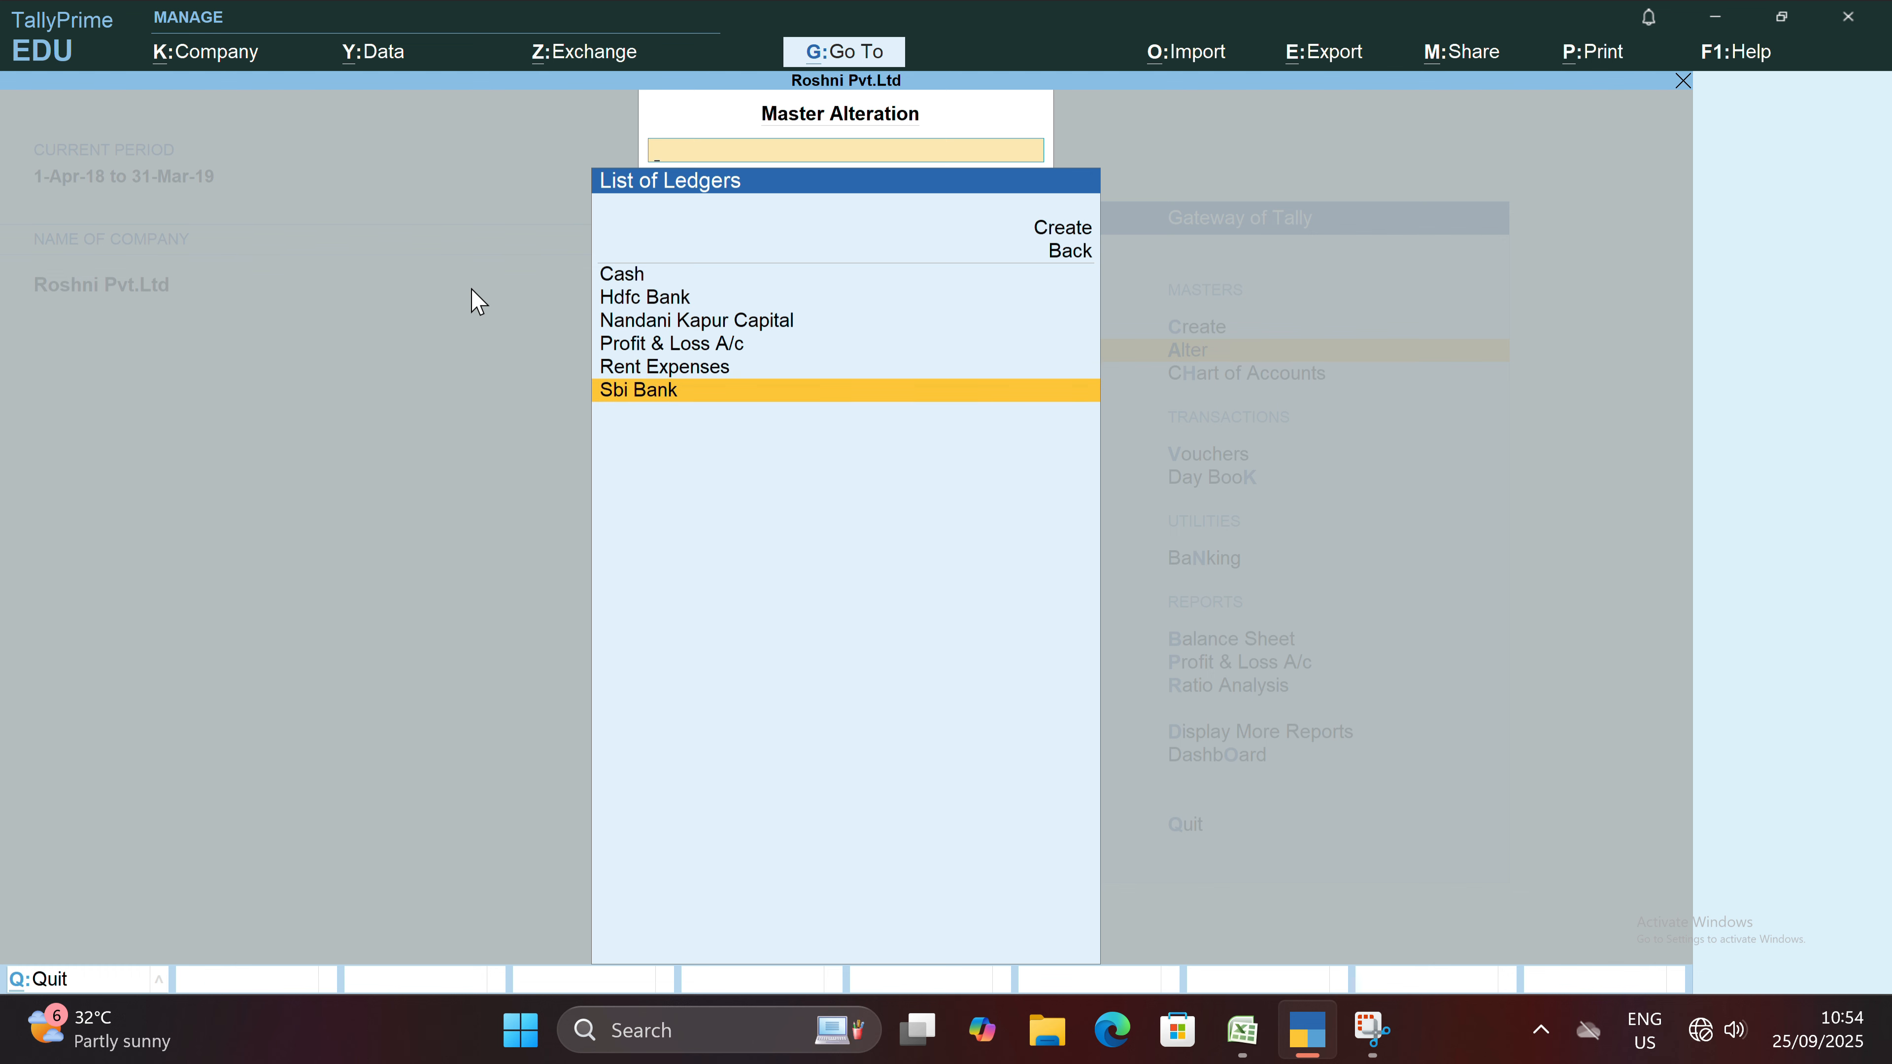
{"action": "key", "text": "Return"}
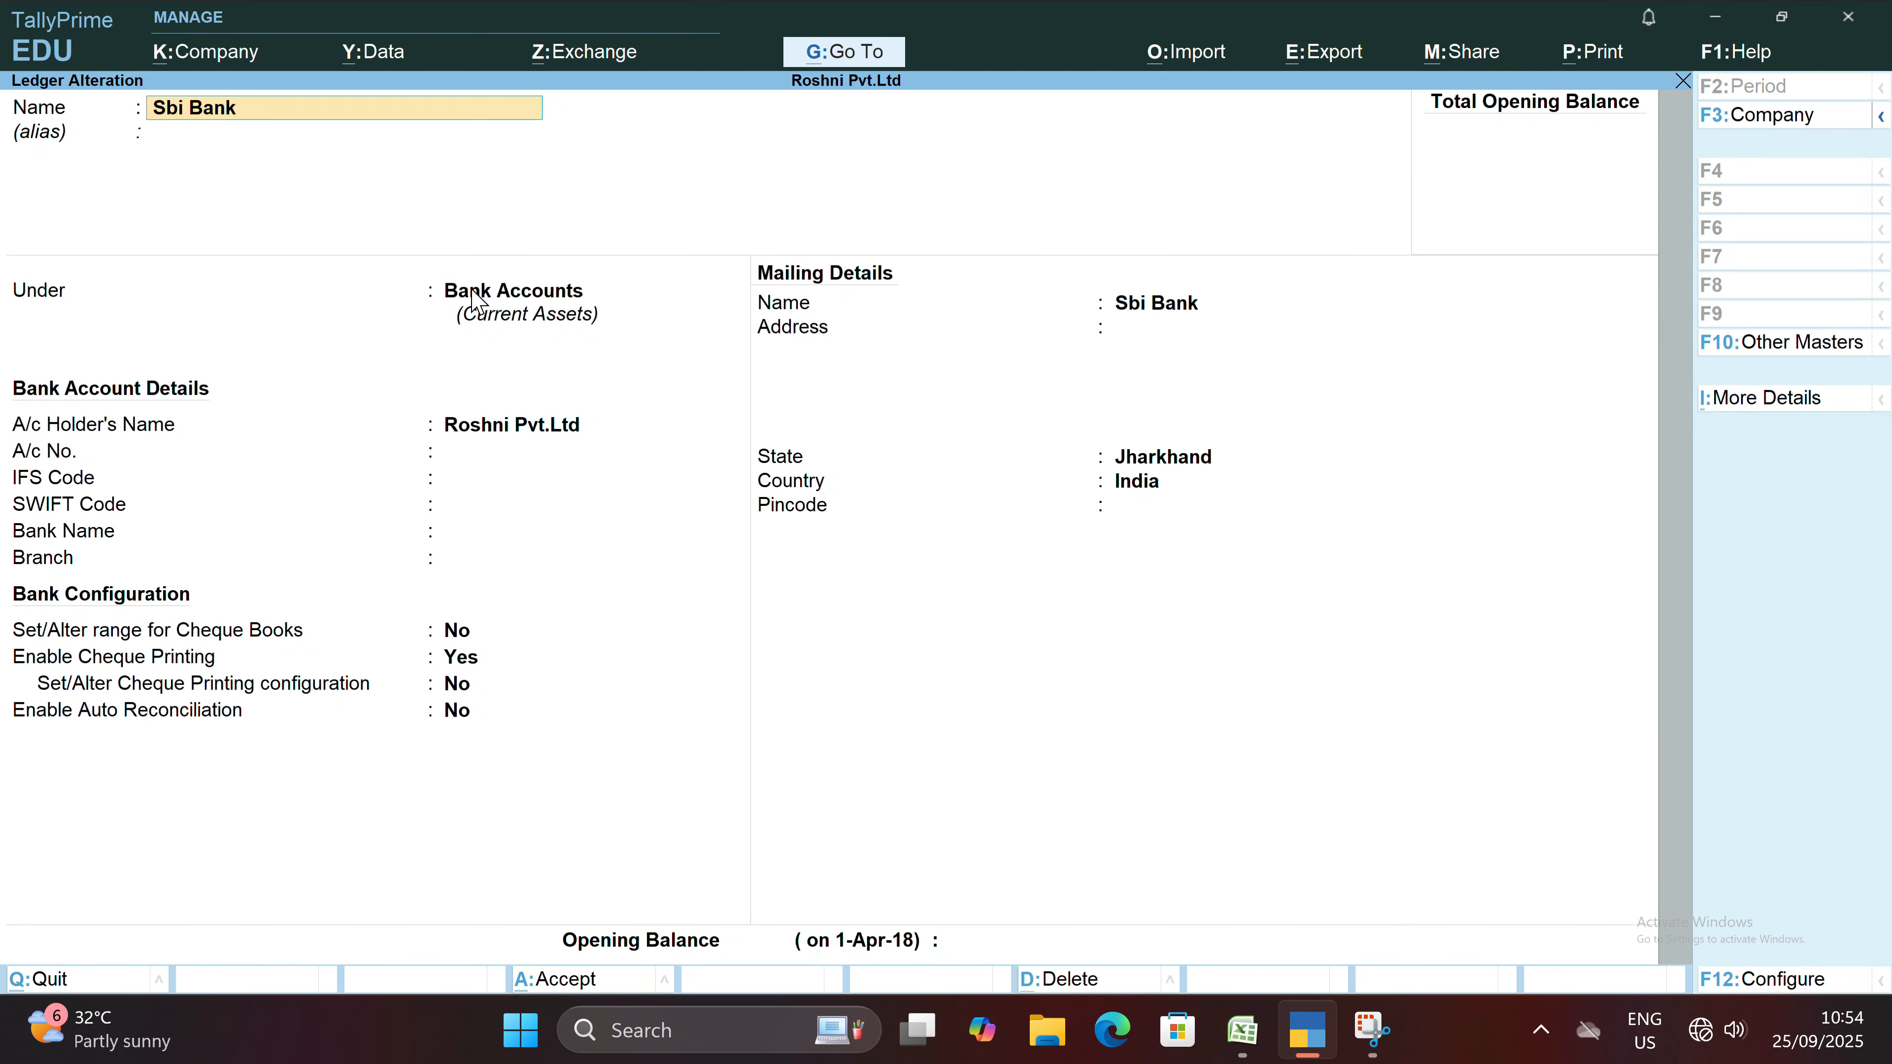
{"action": "key", "text": "Return"}
{"action": "key", "text": "Return"}
{"action": "key", "text": "Return"}
{"action": "key", "text": "Return"}
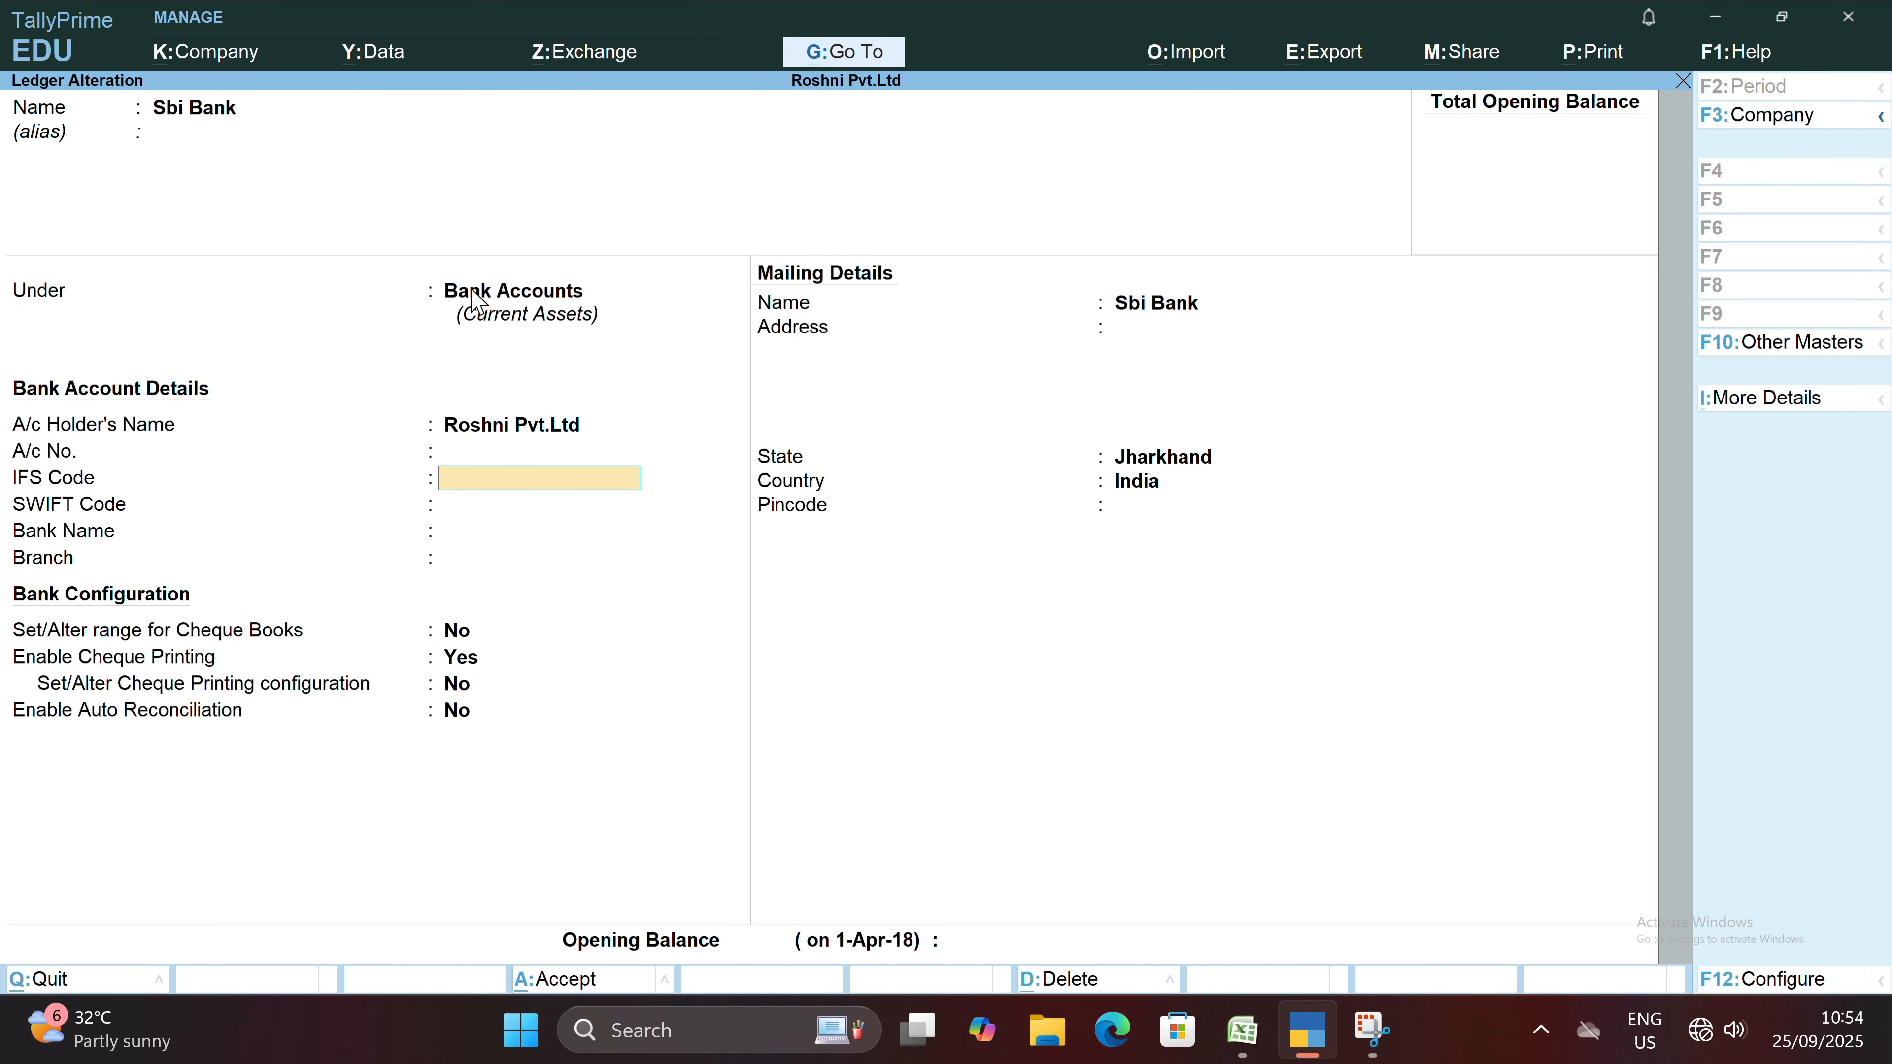
{"action": "key", "text": "Return"}
{"action": "key", "text": "Return"}
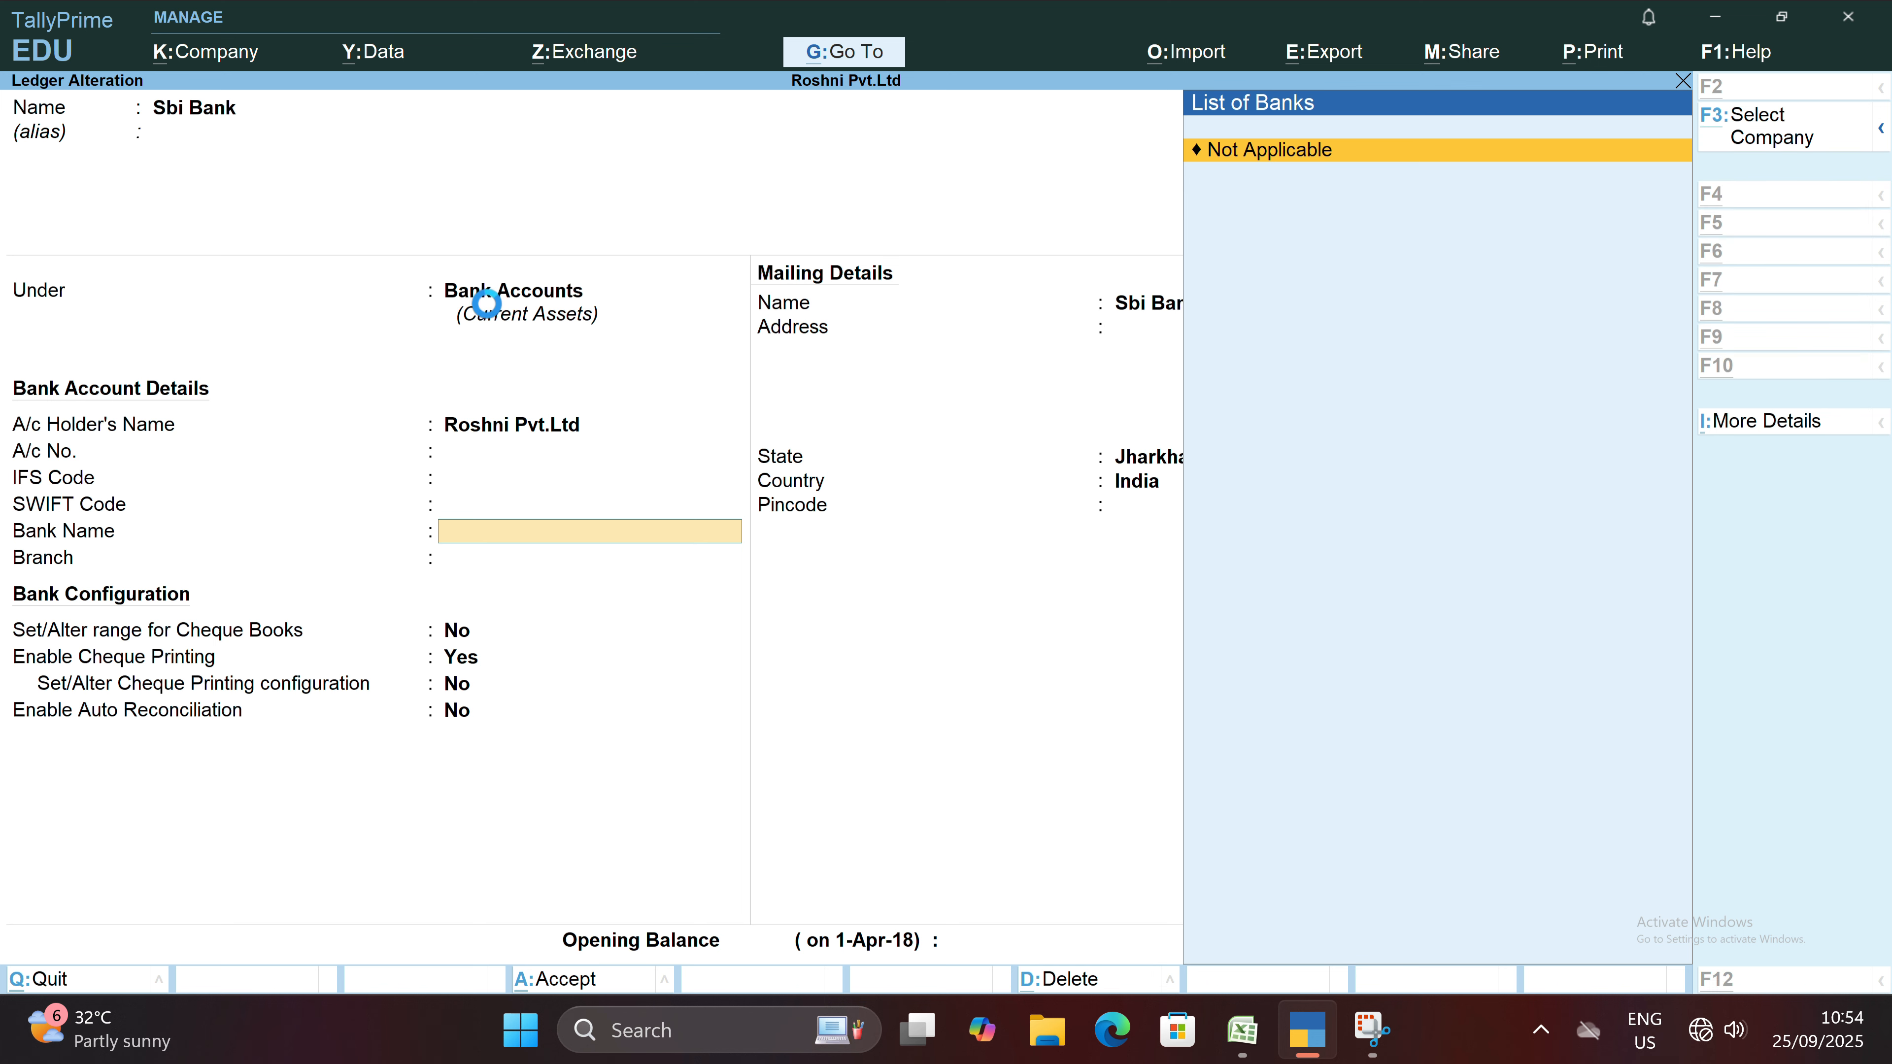
{"action": "key", "text": "alt+d"}
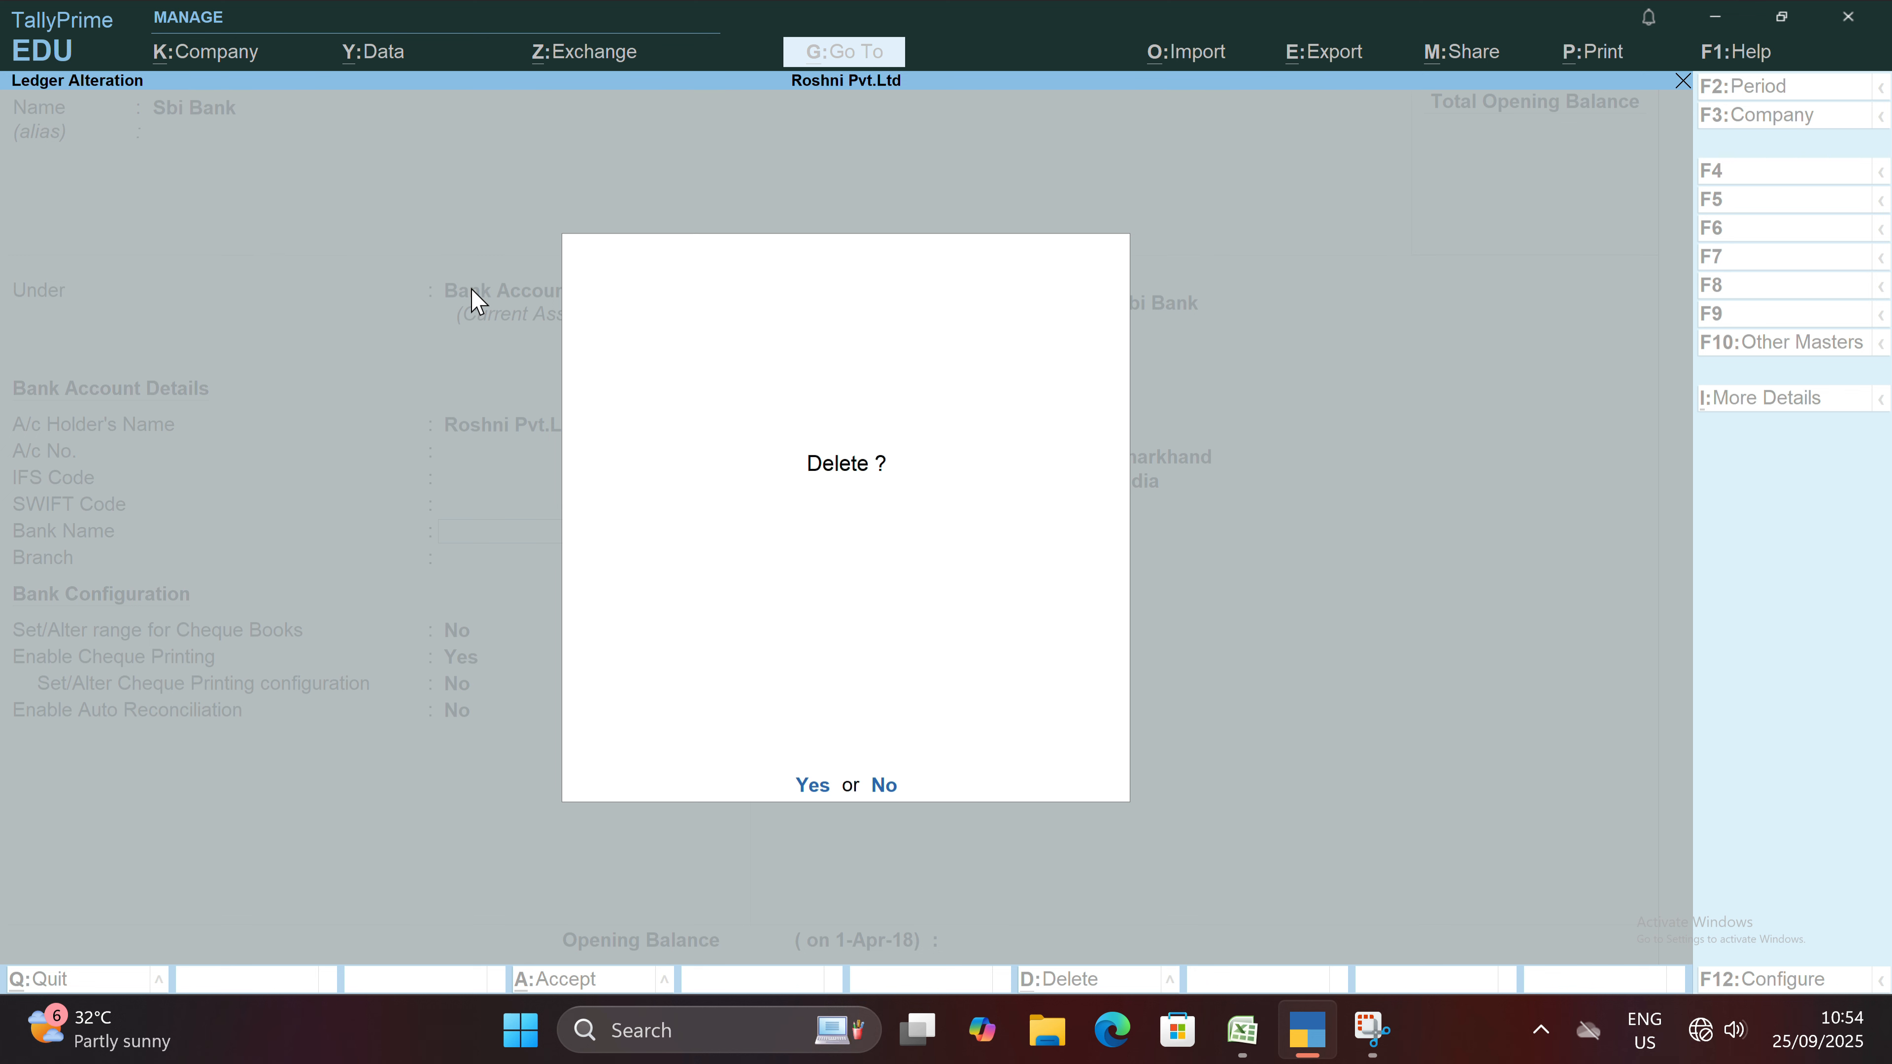
{"action": "key", "text": "y"}
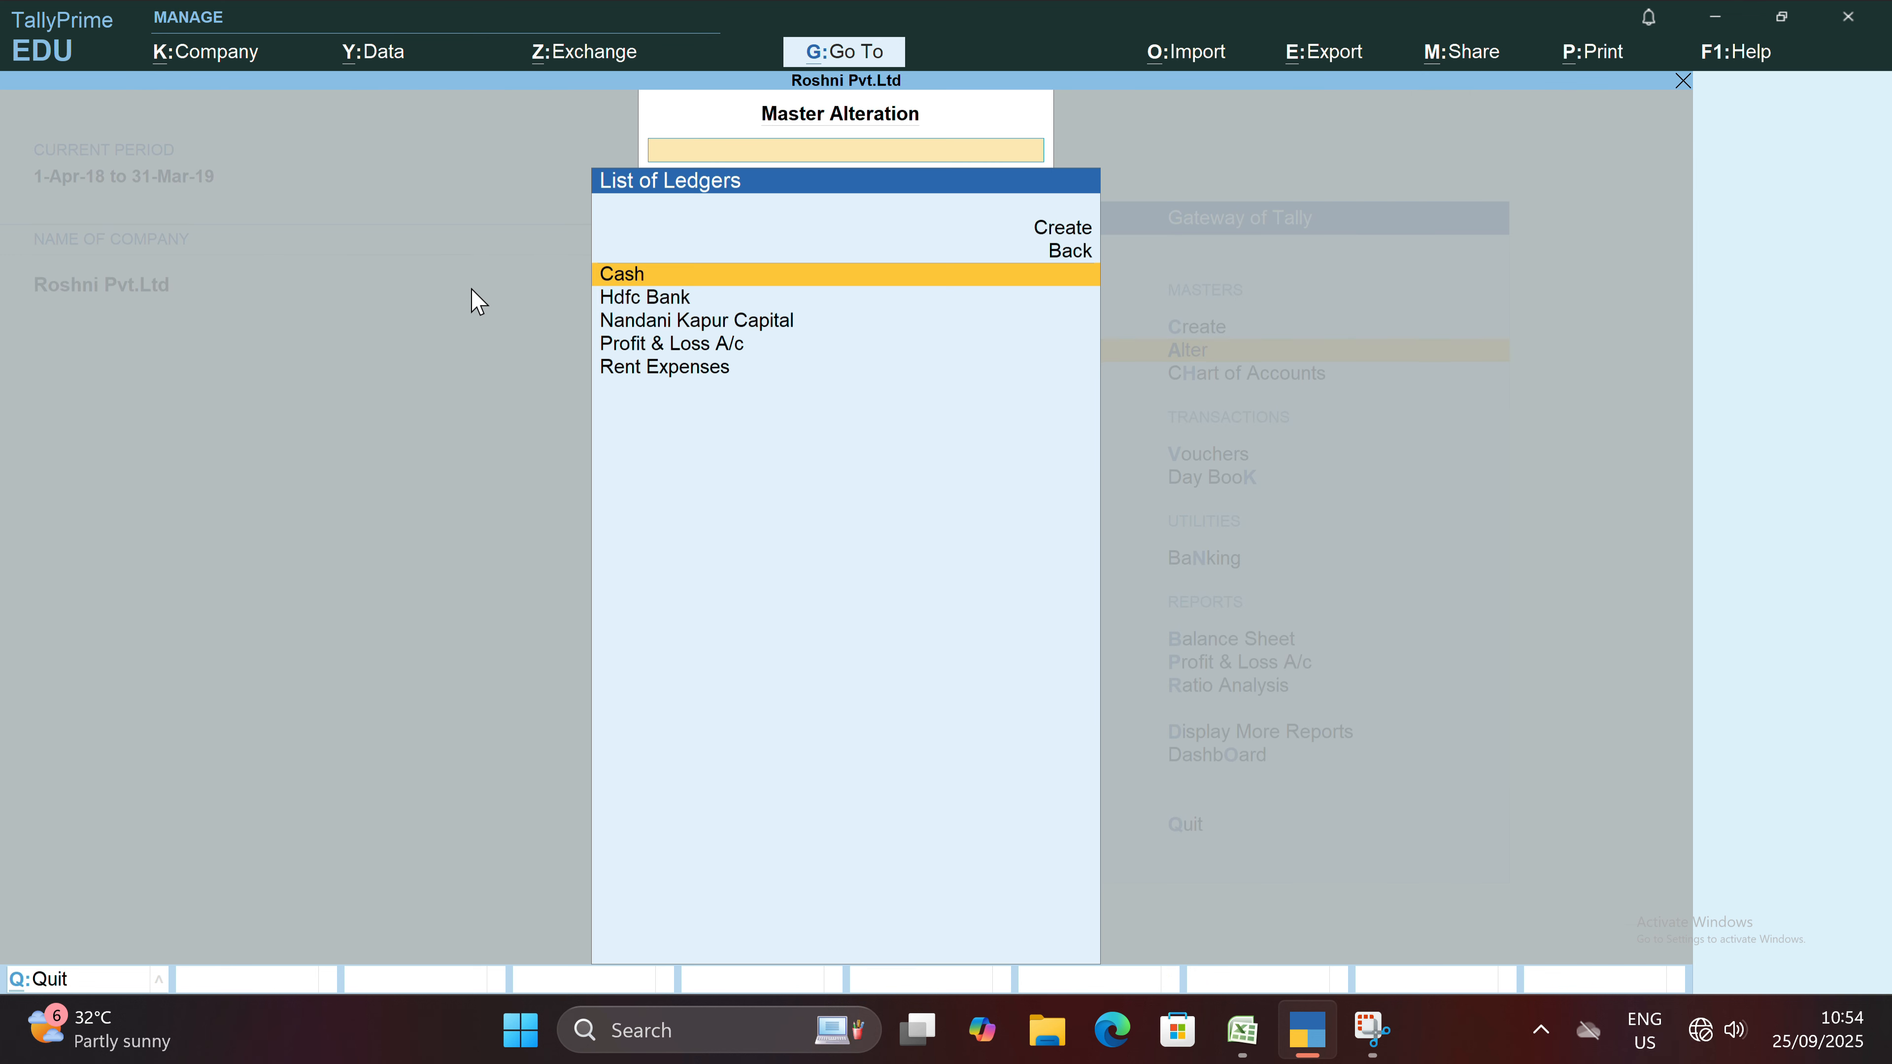
{"action": "key", "text": "Escape"}
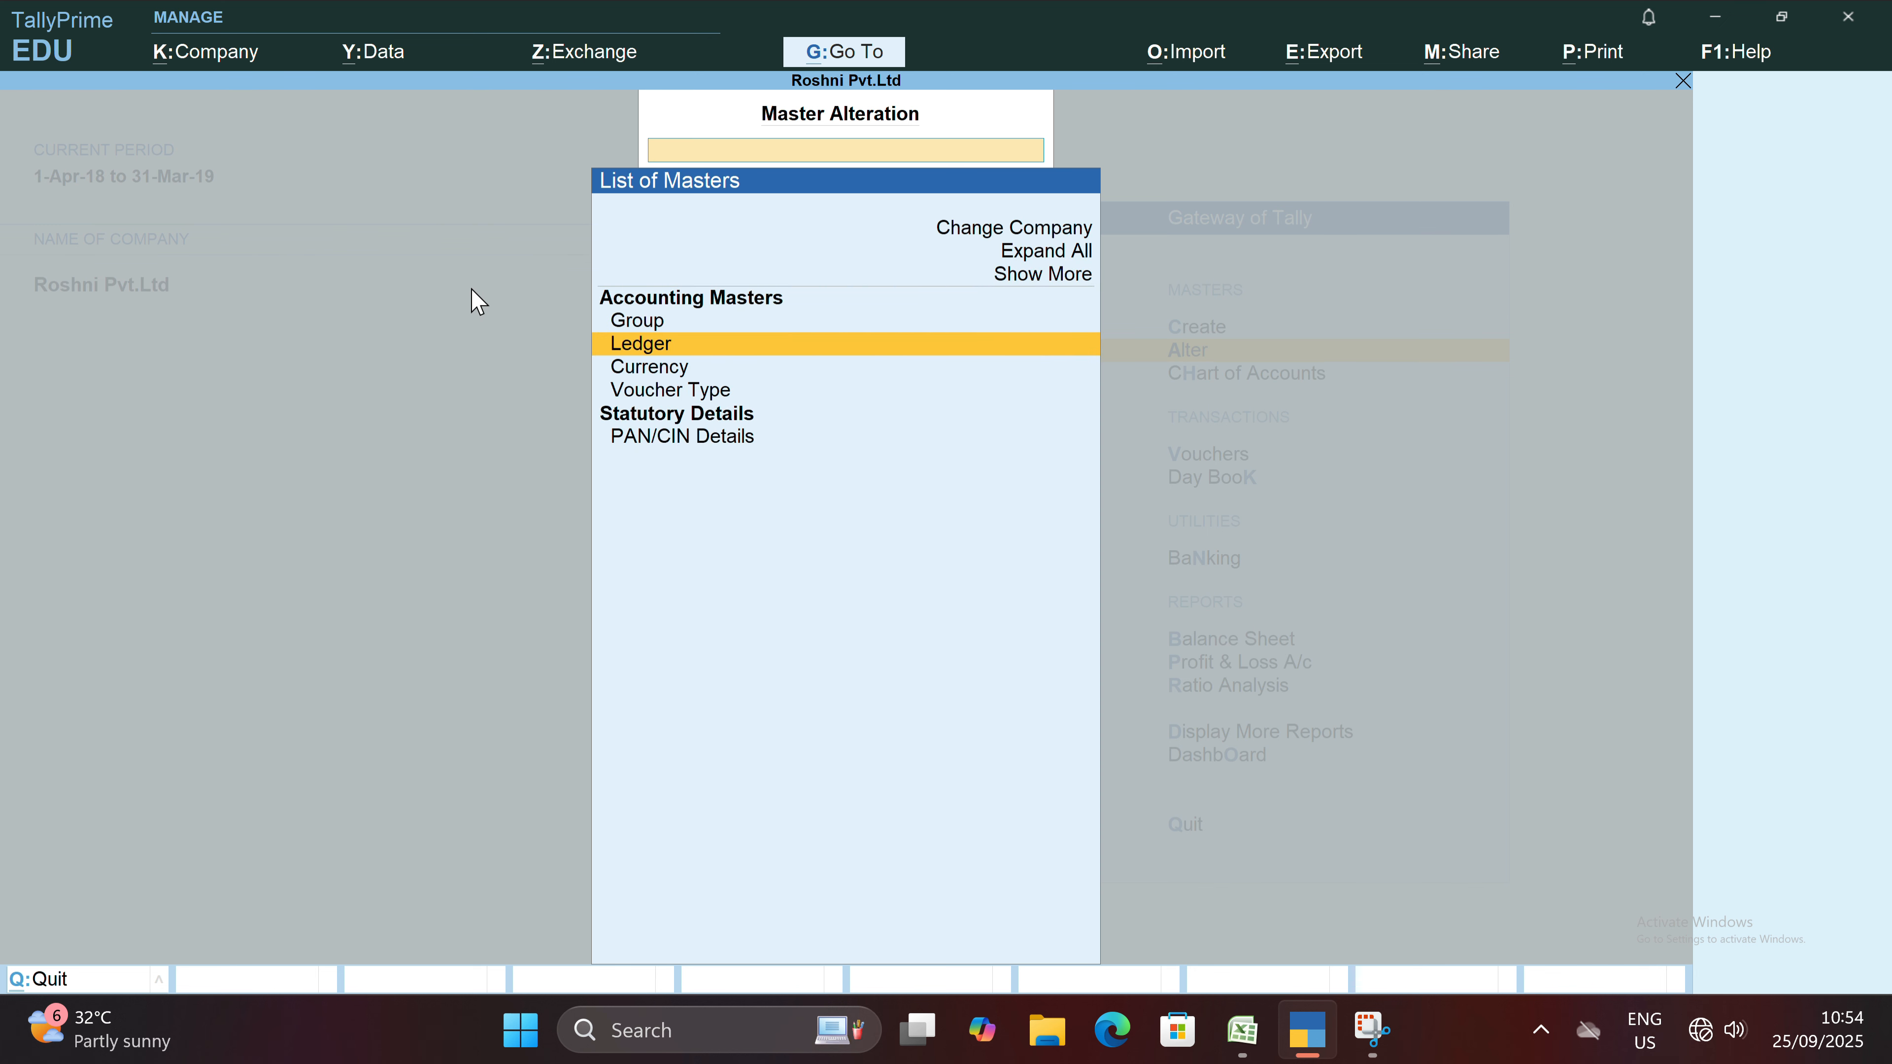
{"action": "key", "text": "Escape"}
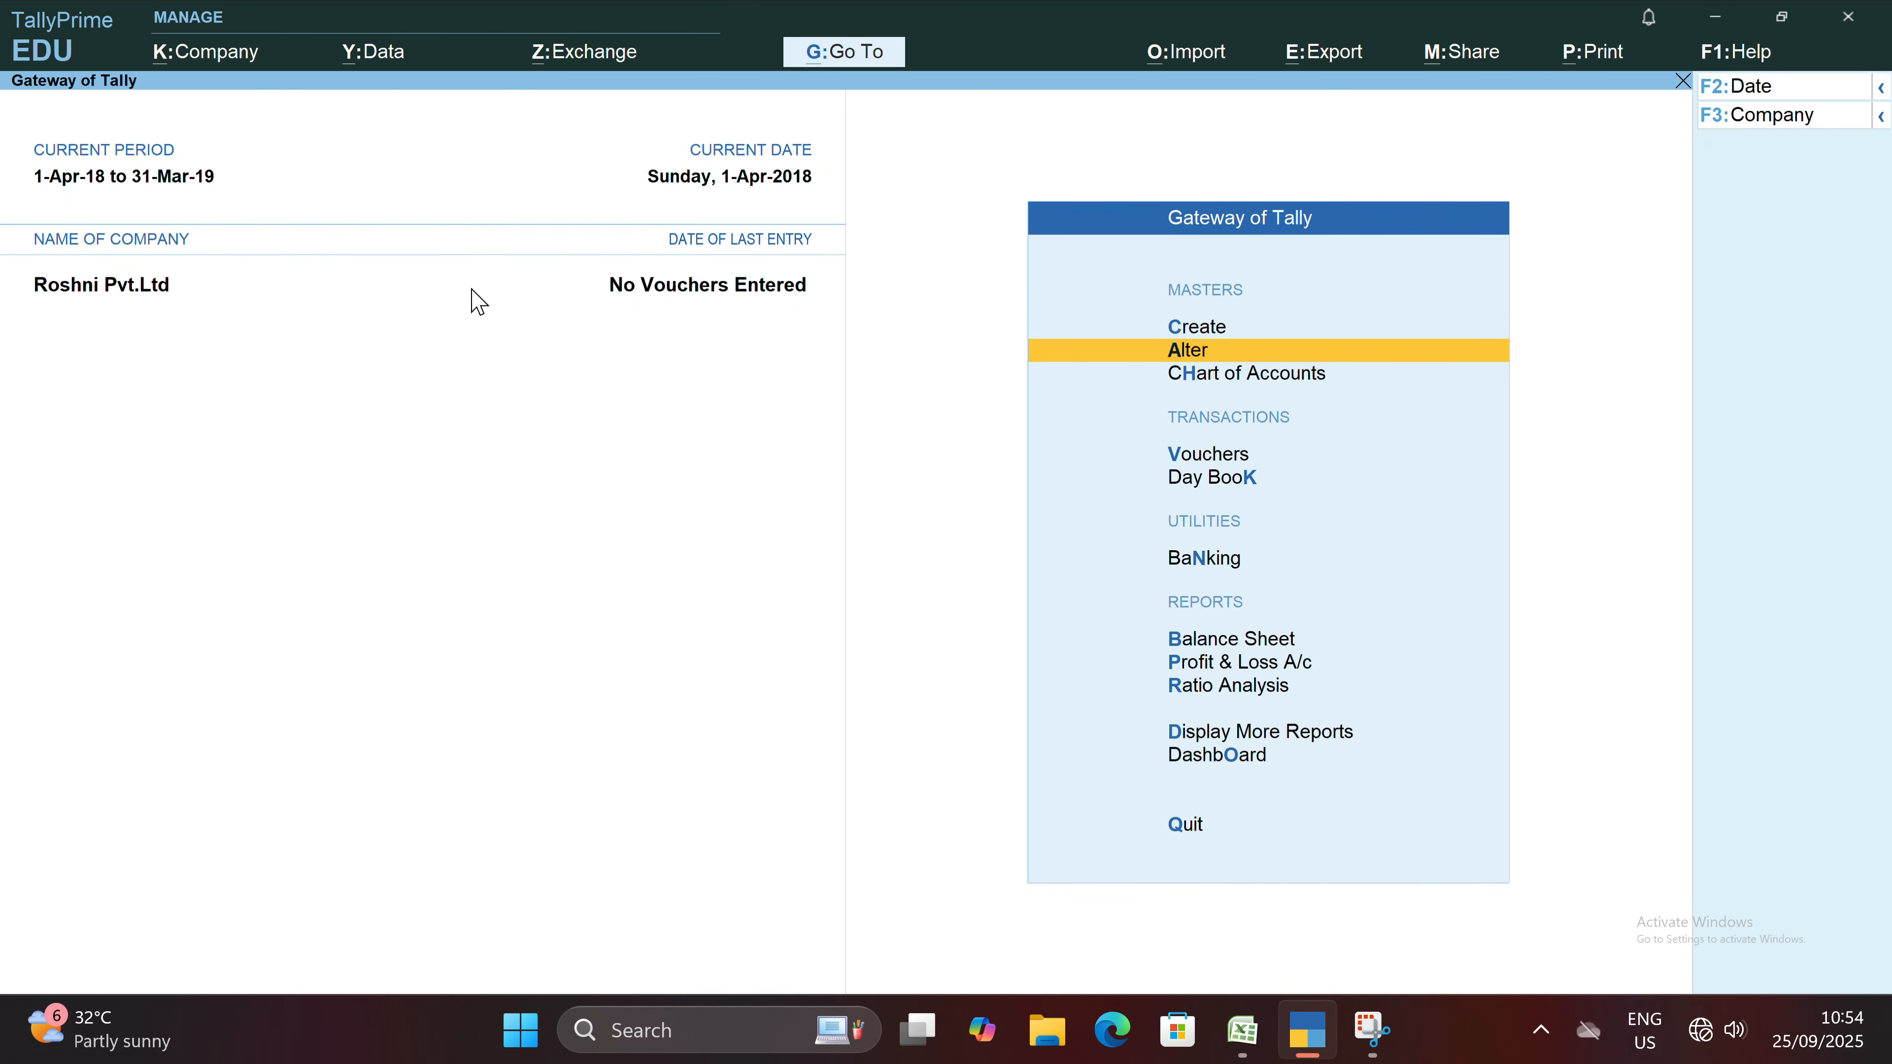
{"action": "key", "text": "Up"}
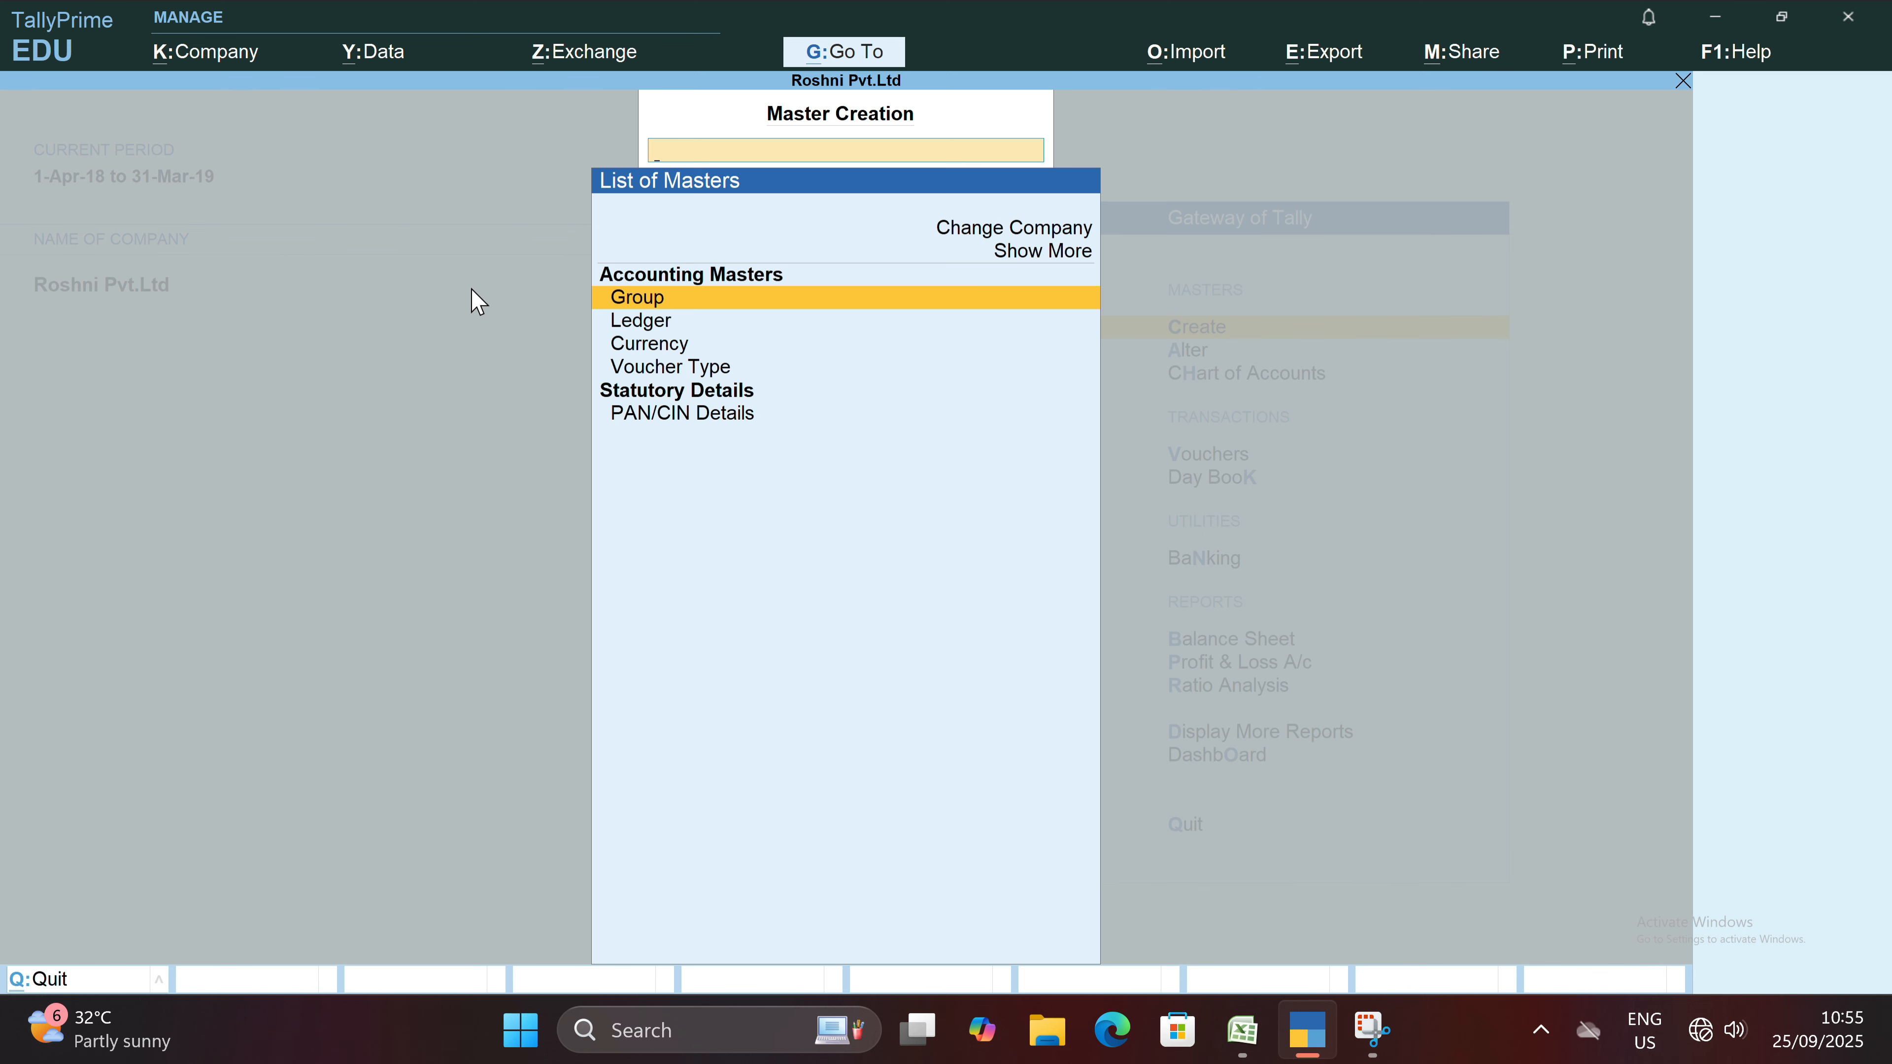
{"action": "key", "text": "Escape"}
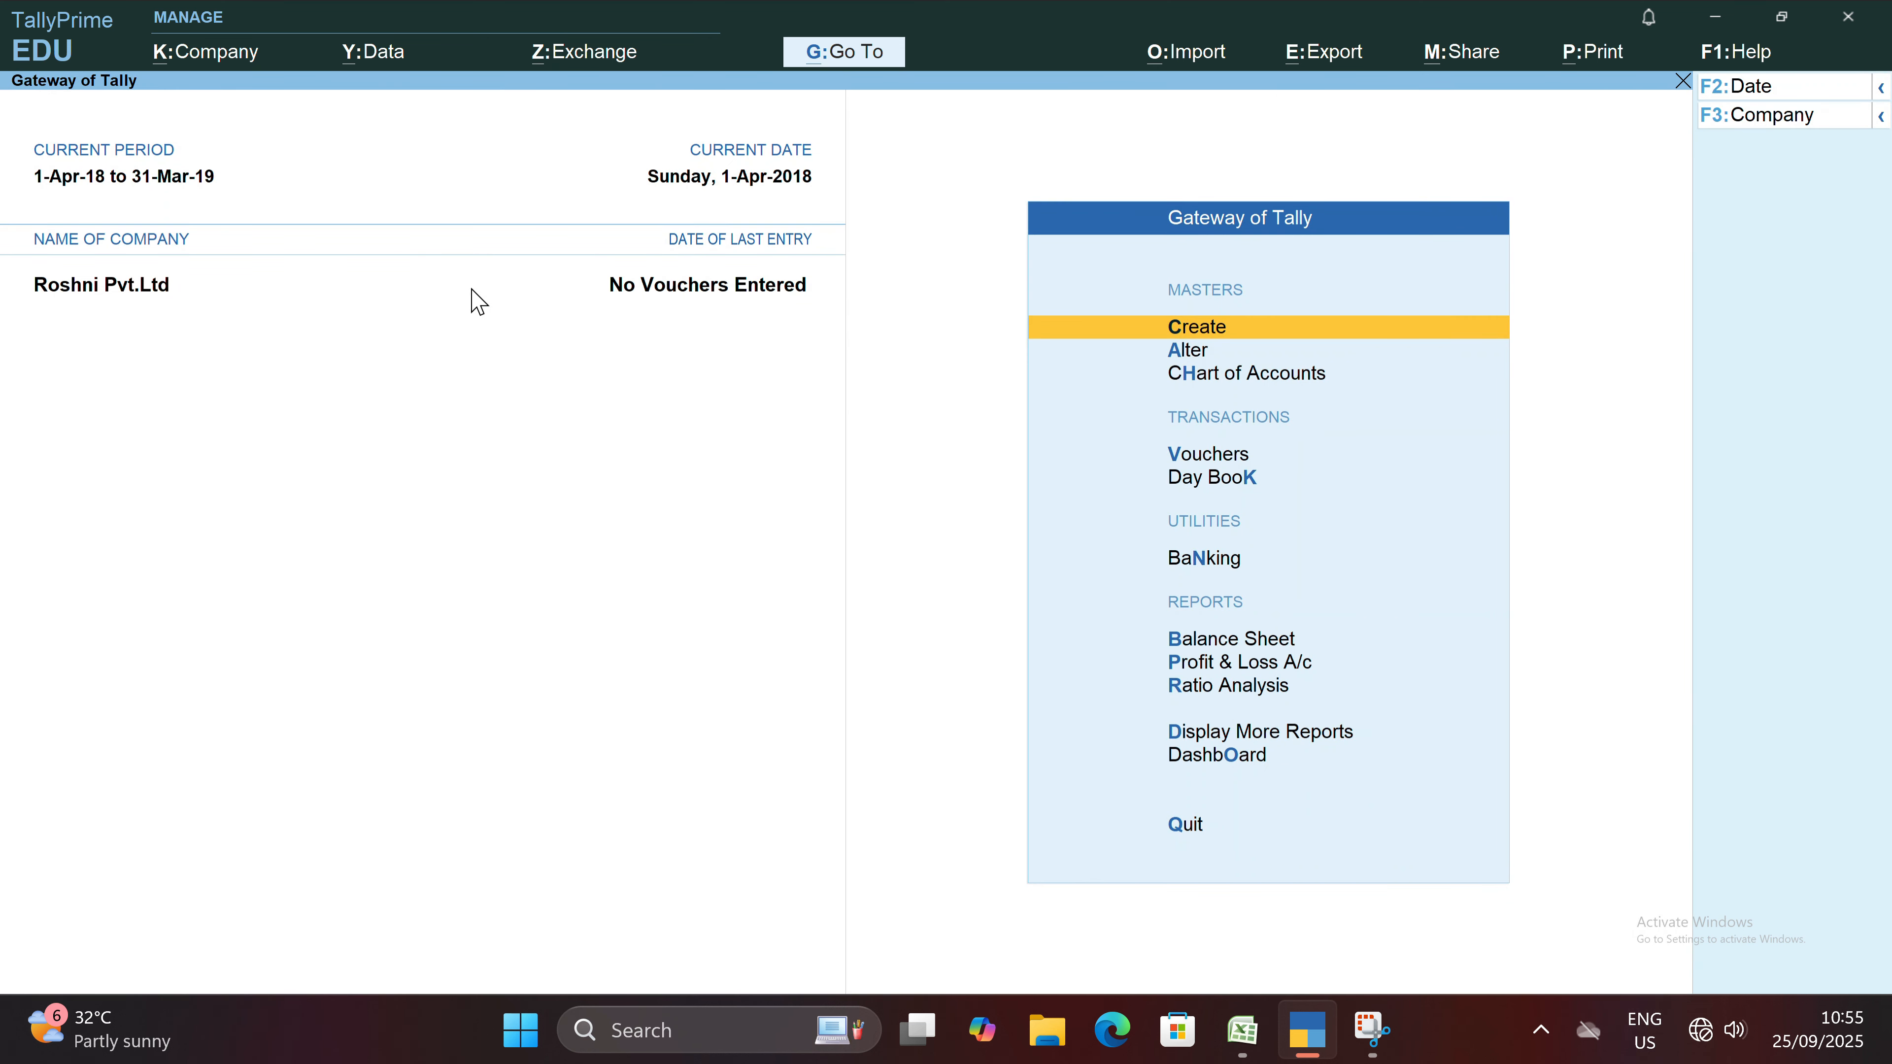